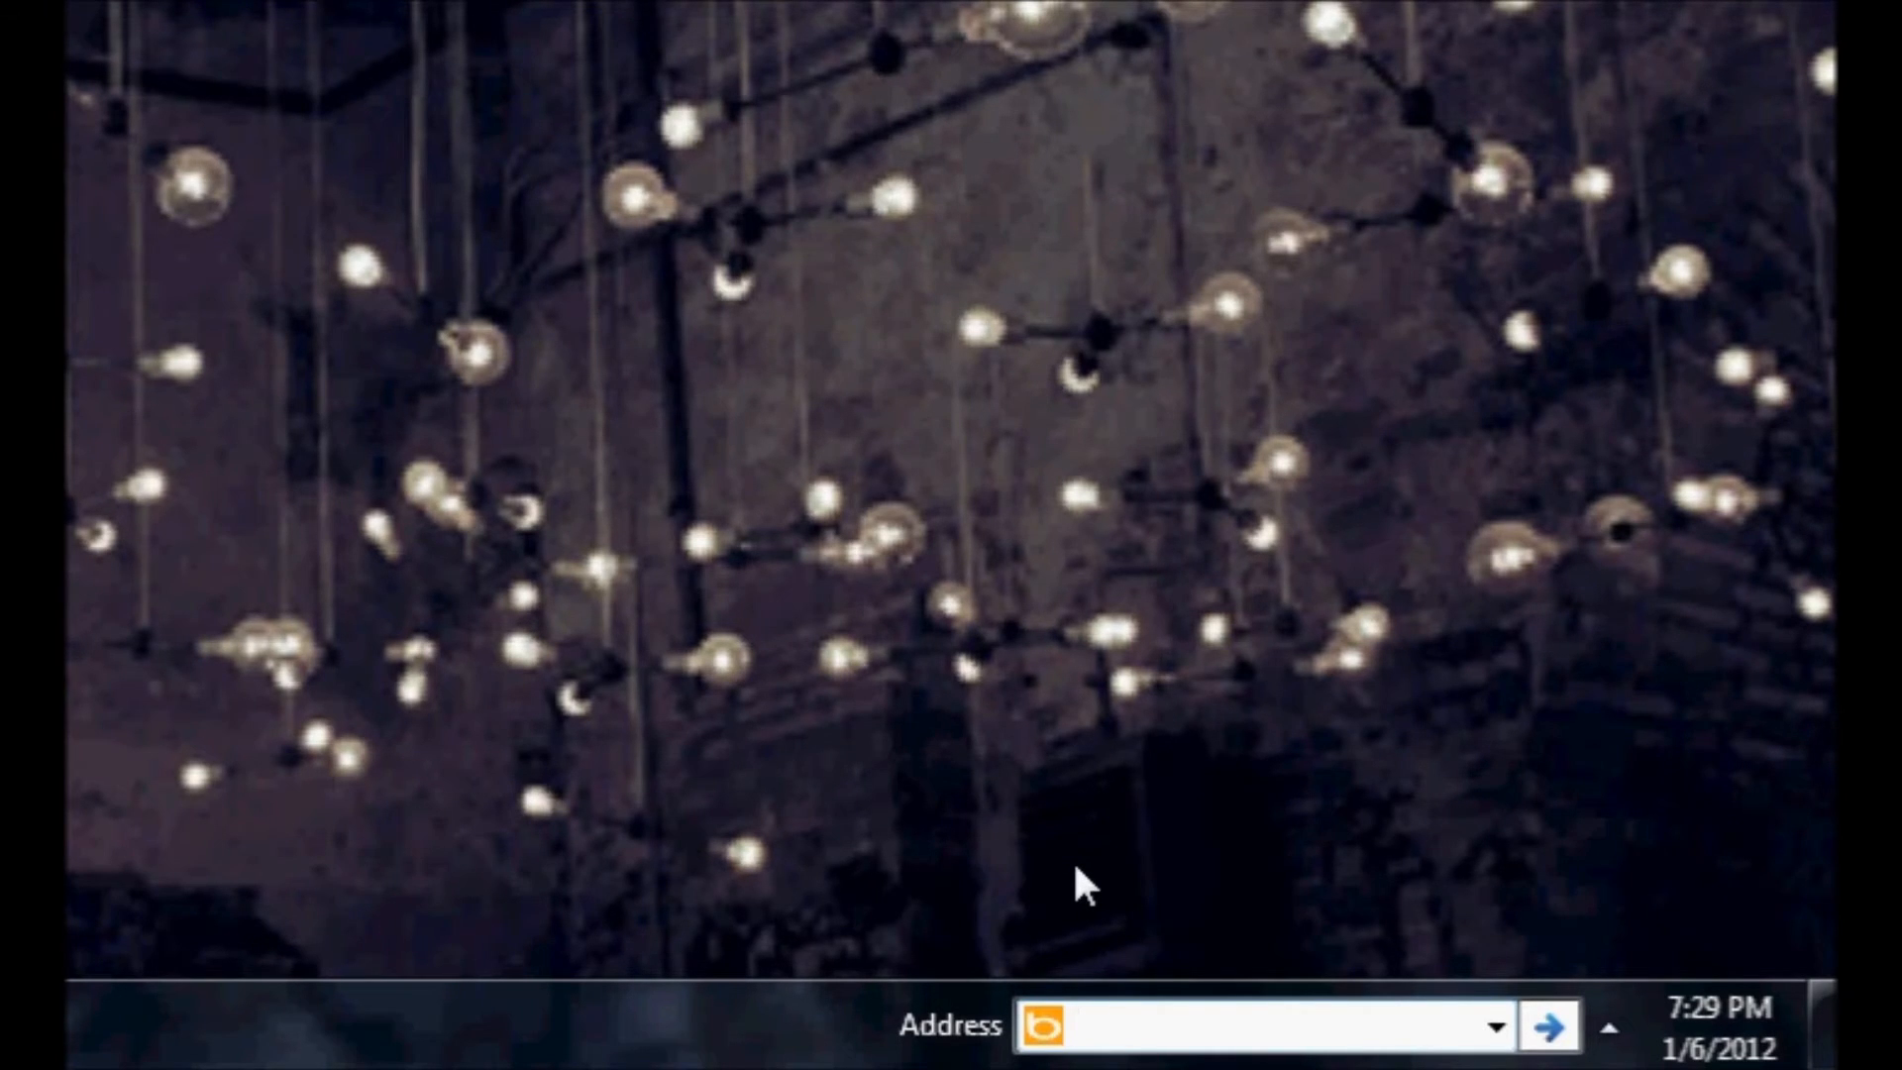
Search the web for "mediafire Windows 2000 VHD", look through the results, and close the browser.
type("mediafire")
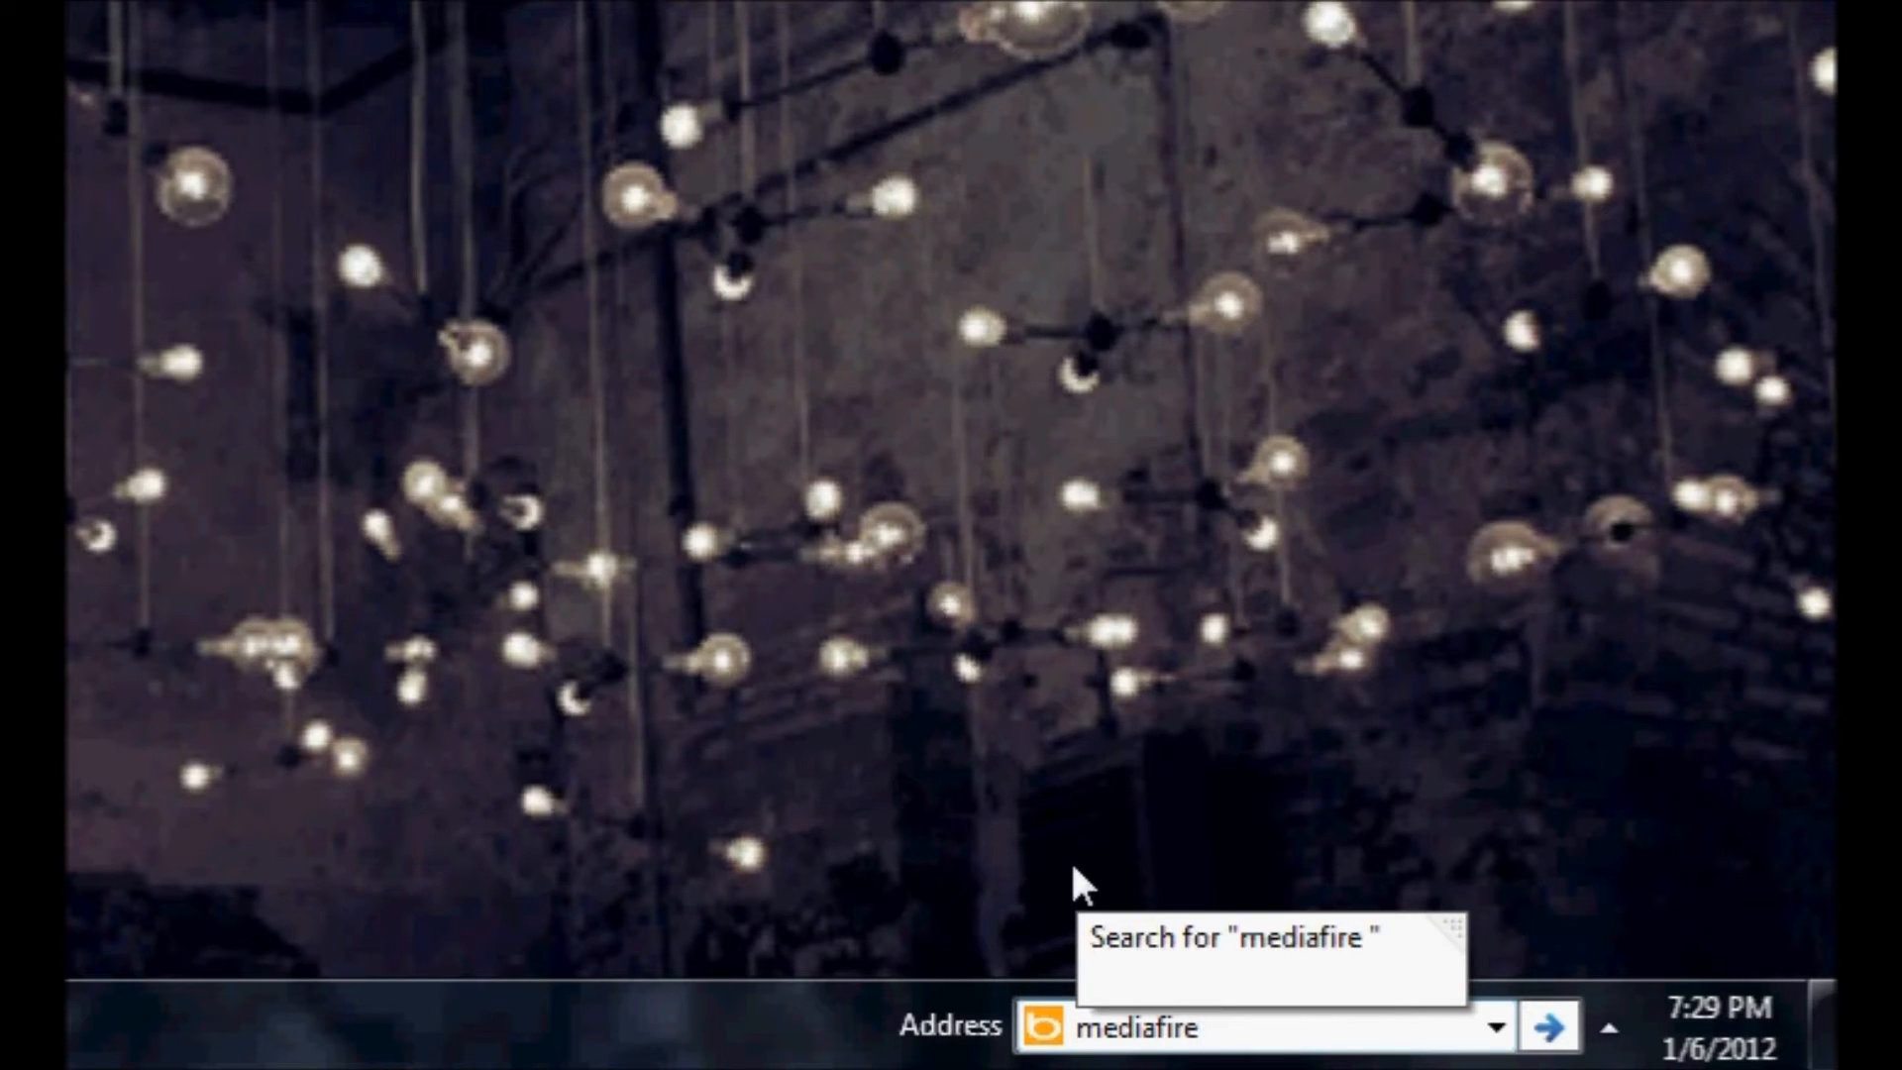
type("Win")
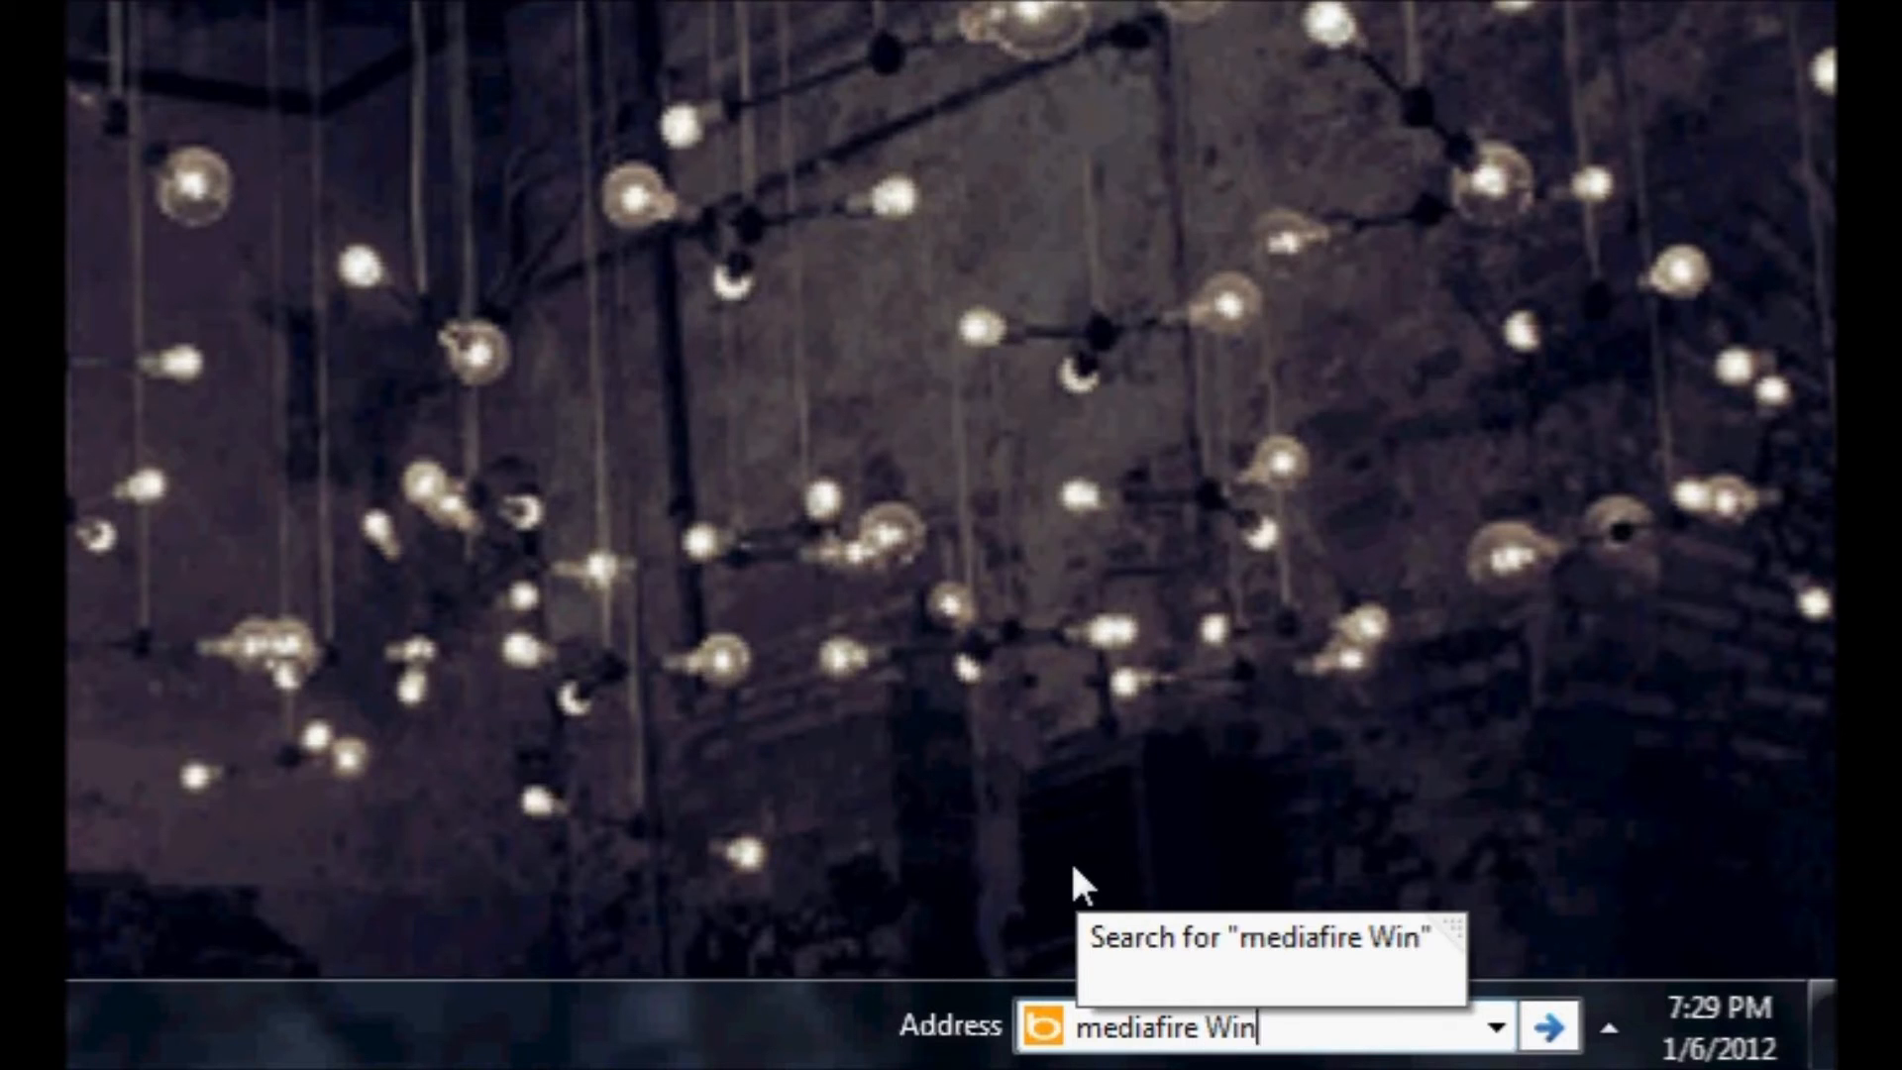
type("dows 200")
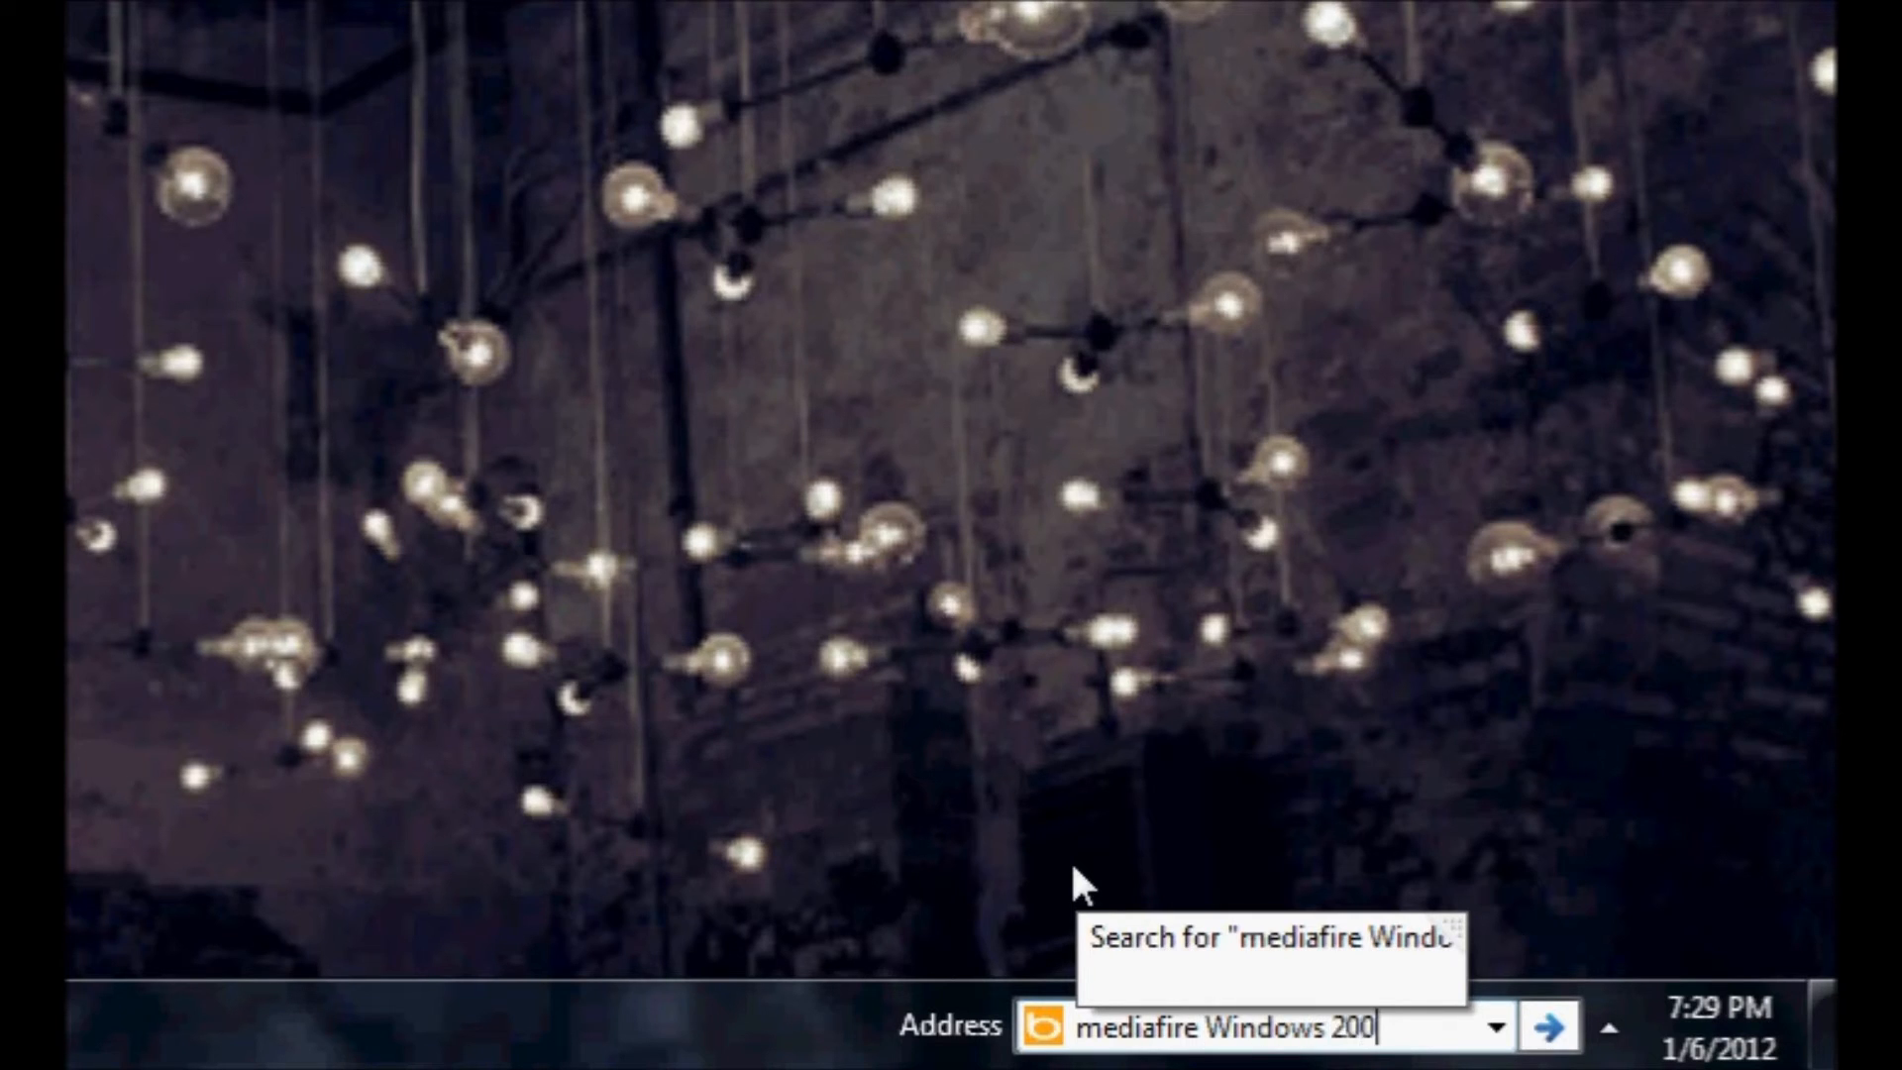
type("0 VHD")
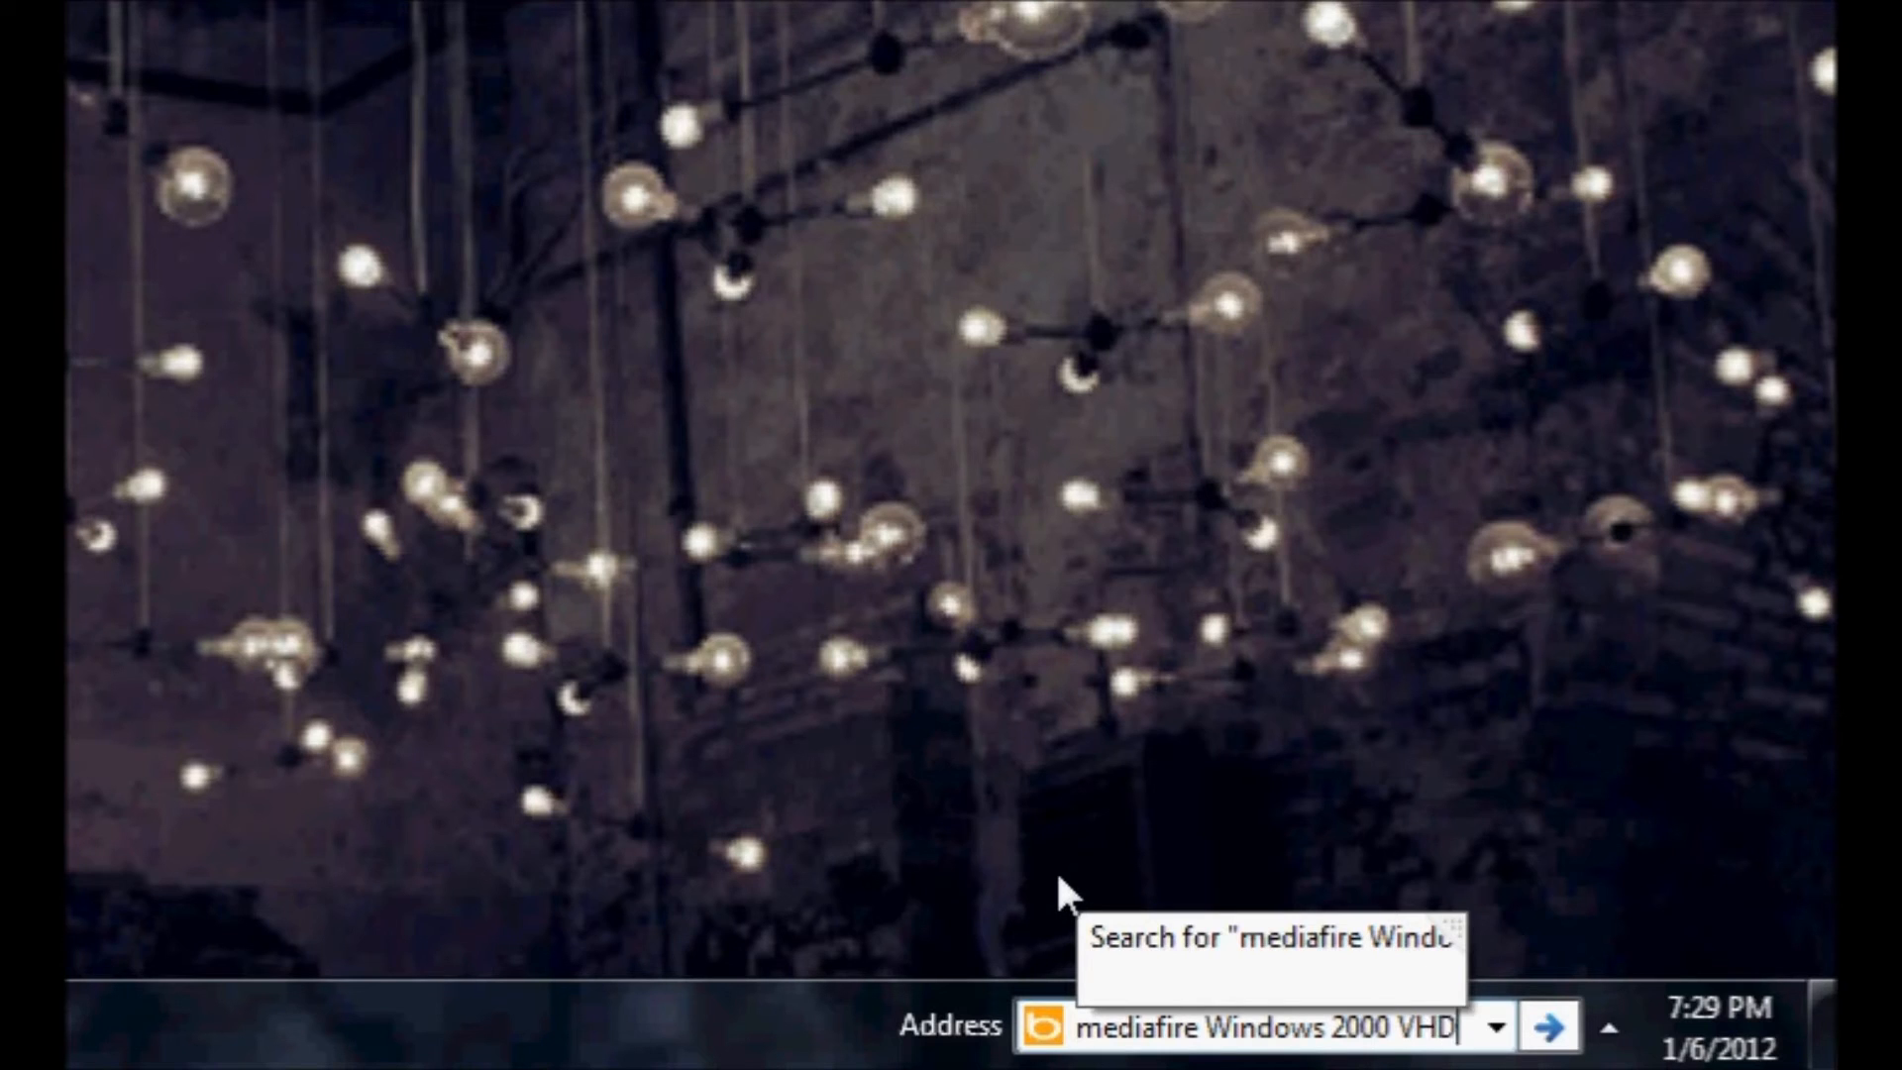
key("Return")
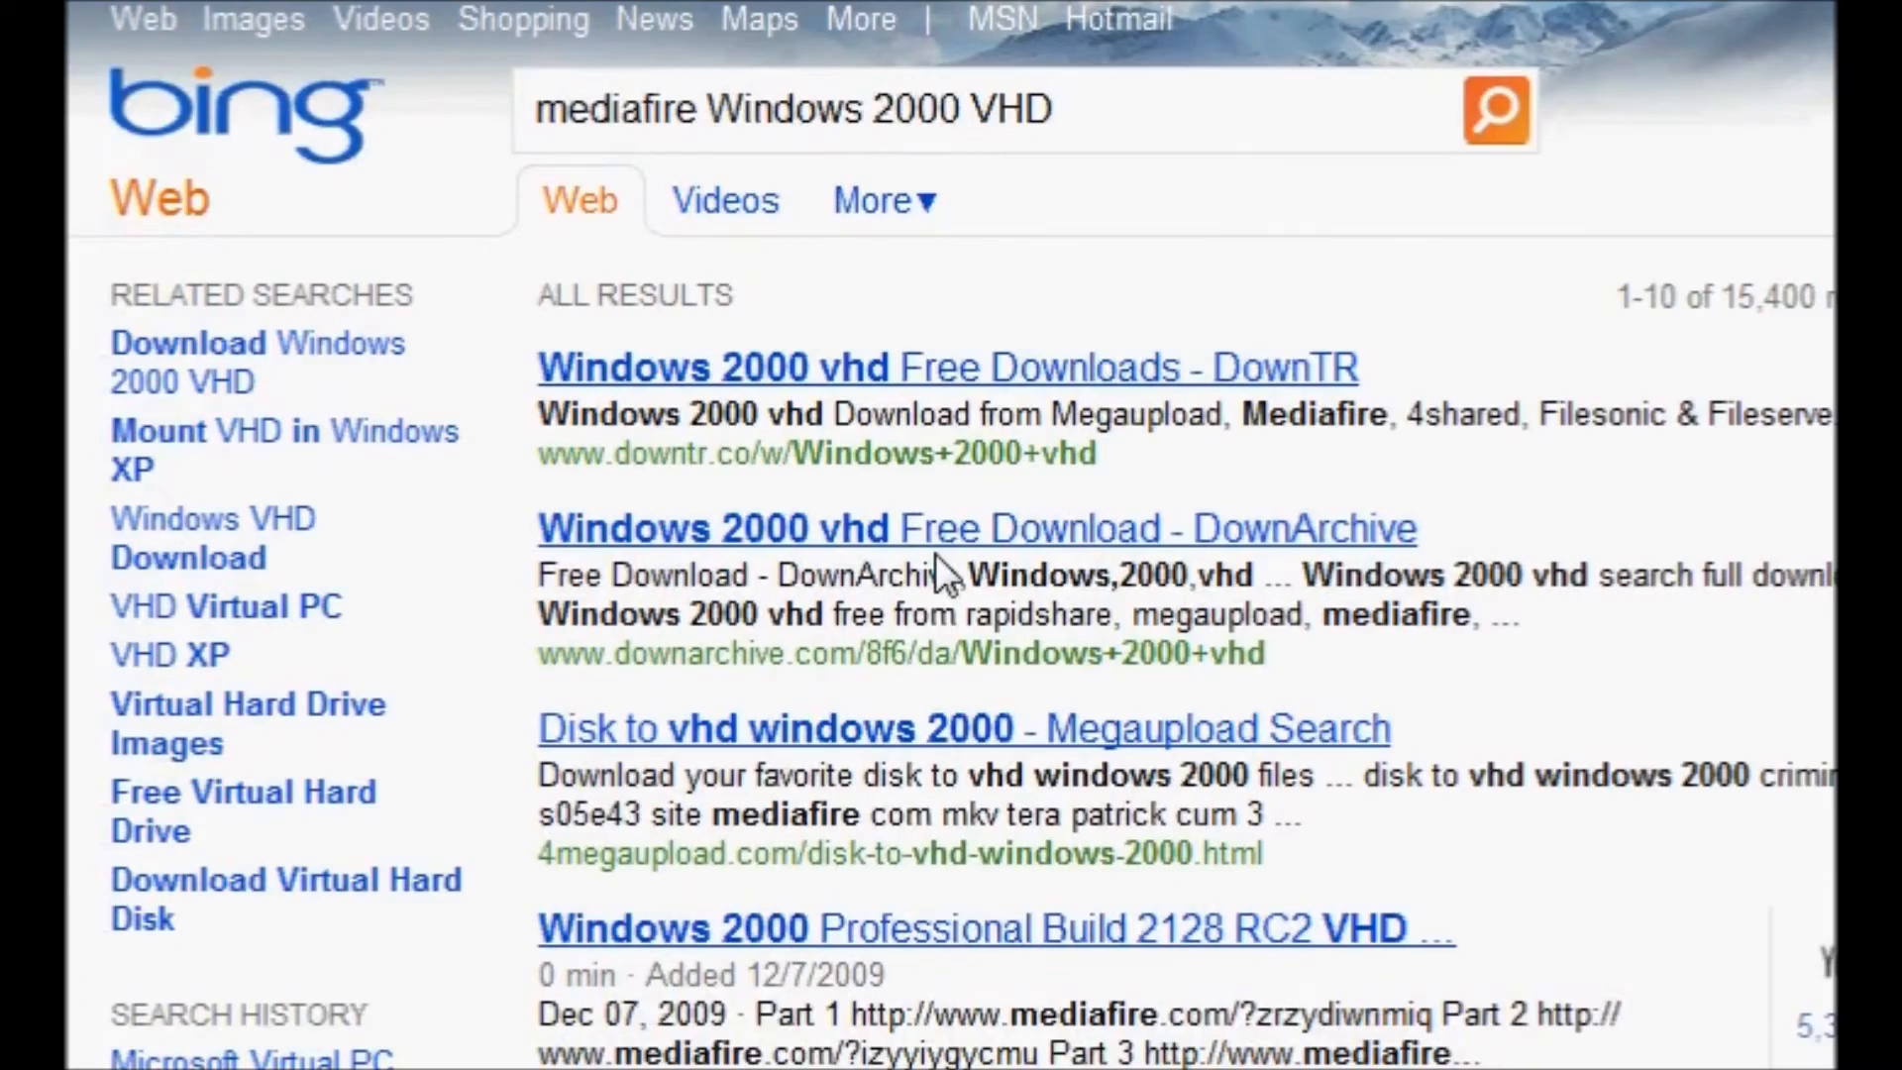
scroll(935, 553, "down", 5)
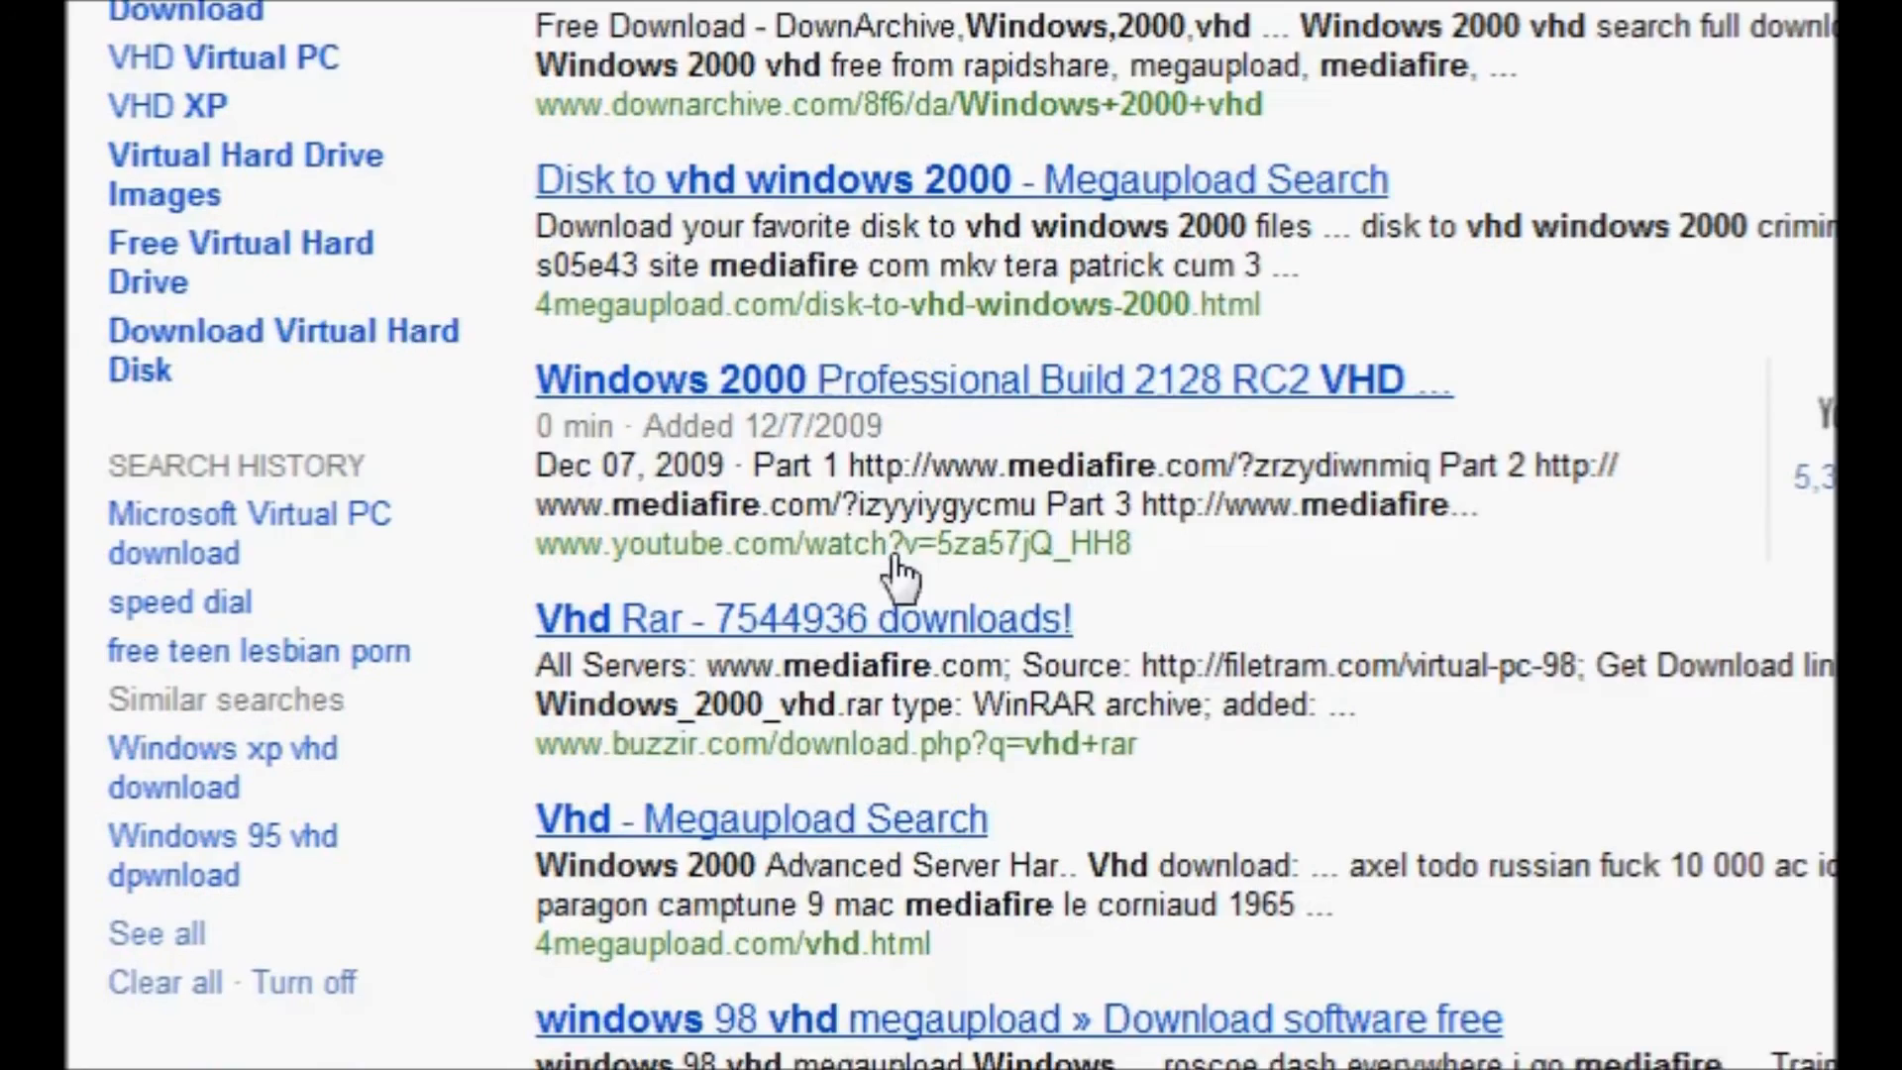
scroll(878, 553, "down", 5)
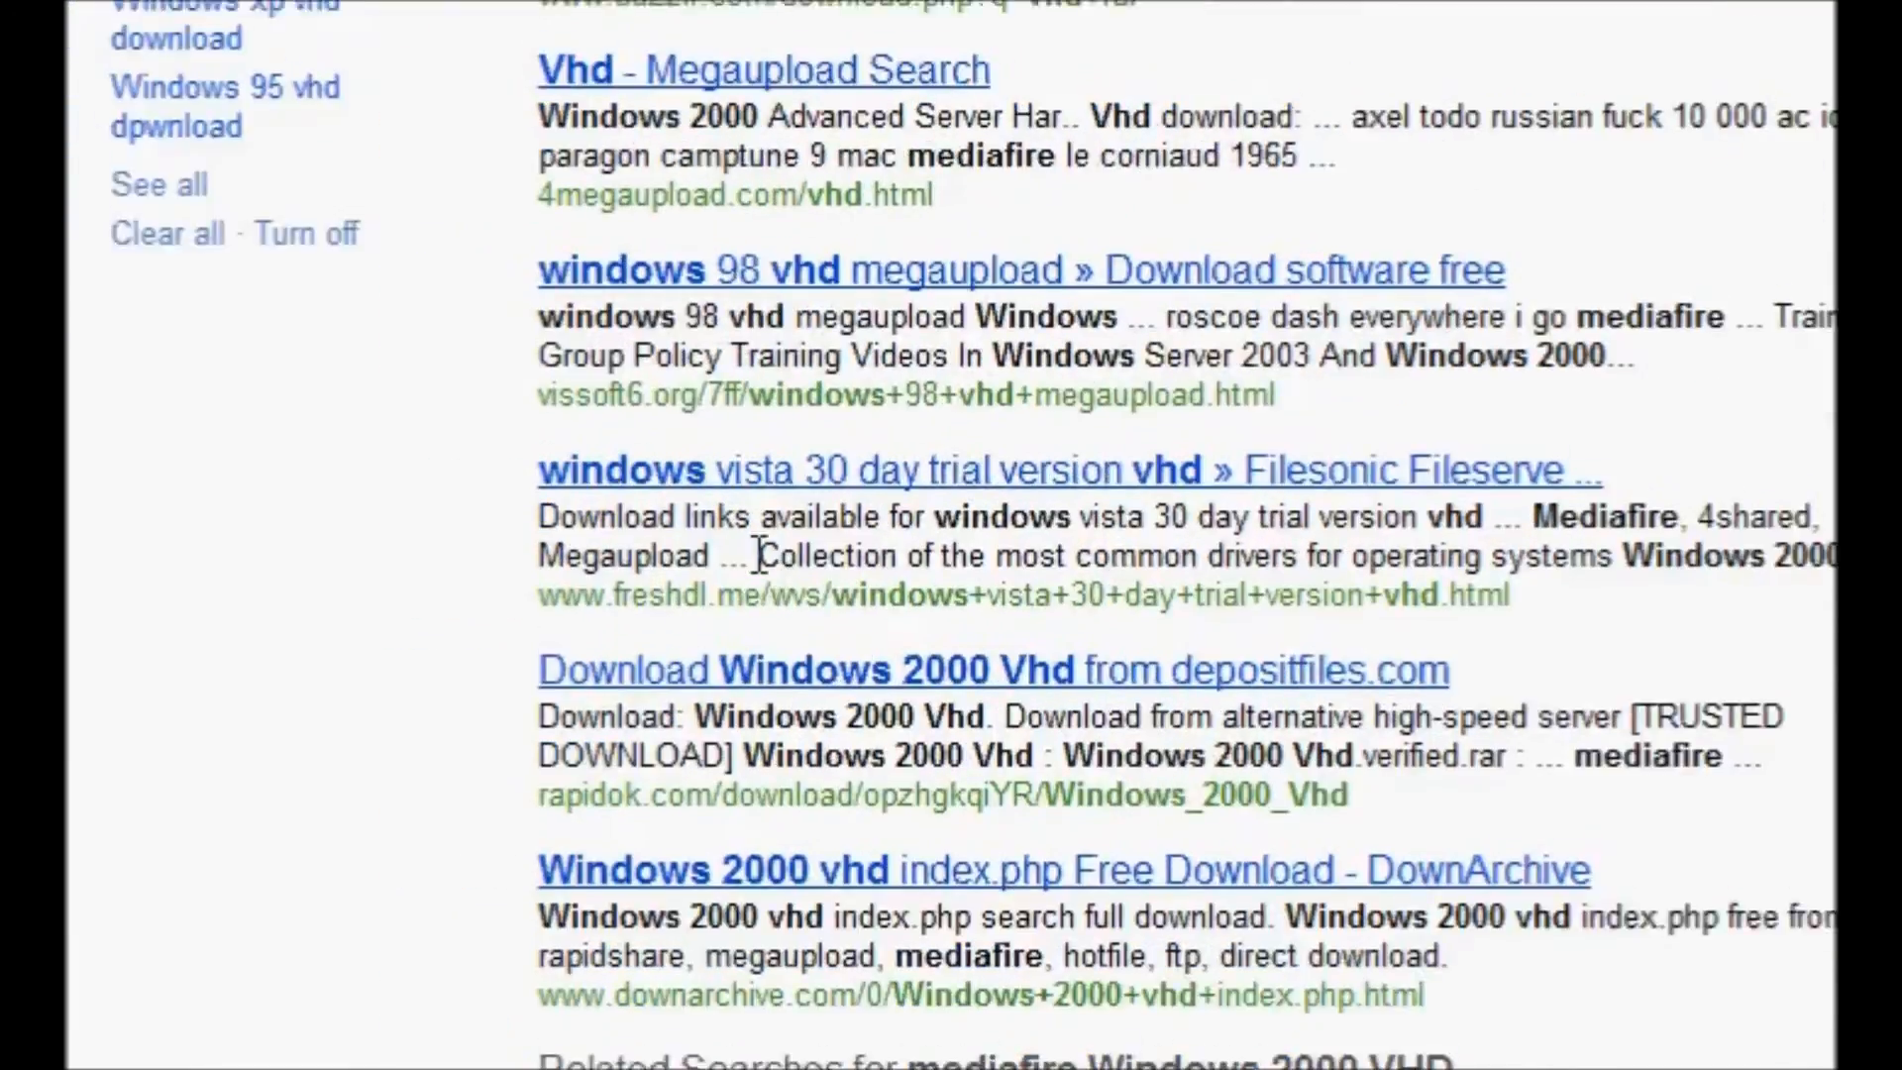
scroll(773, 559, "down", 2)
scroll(768, 558, "up", 5)
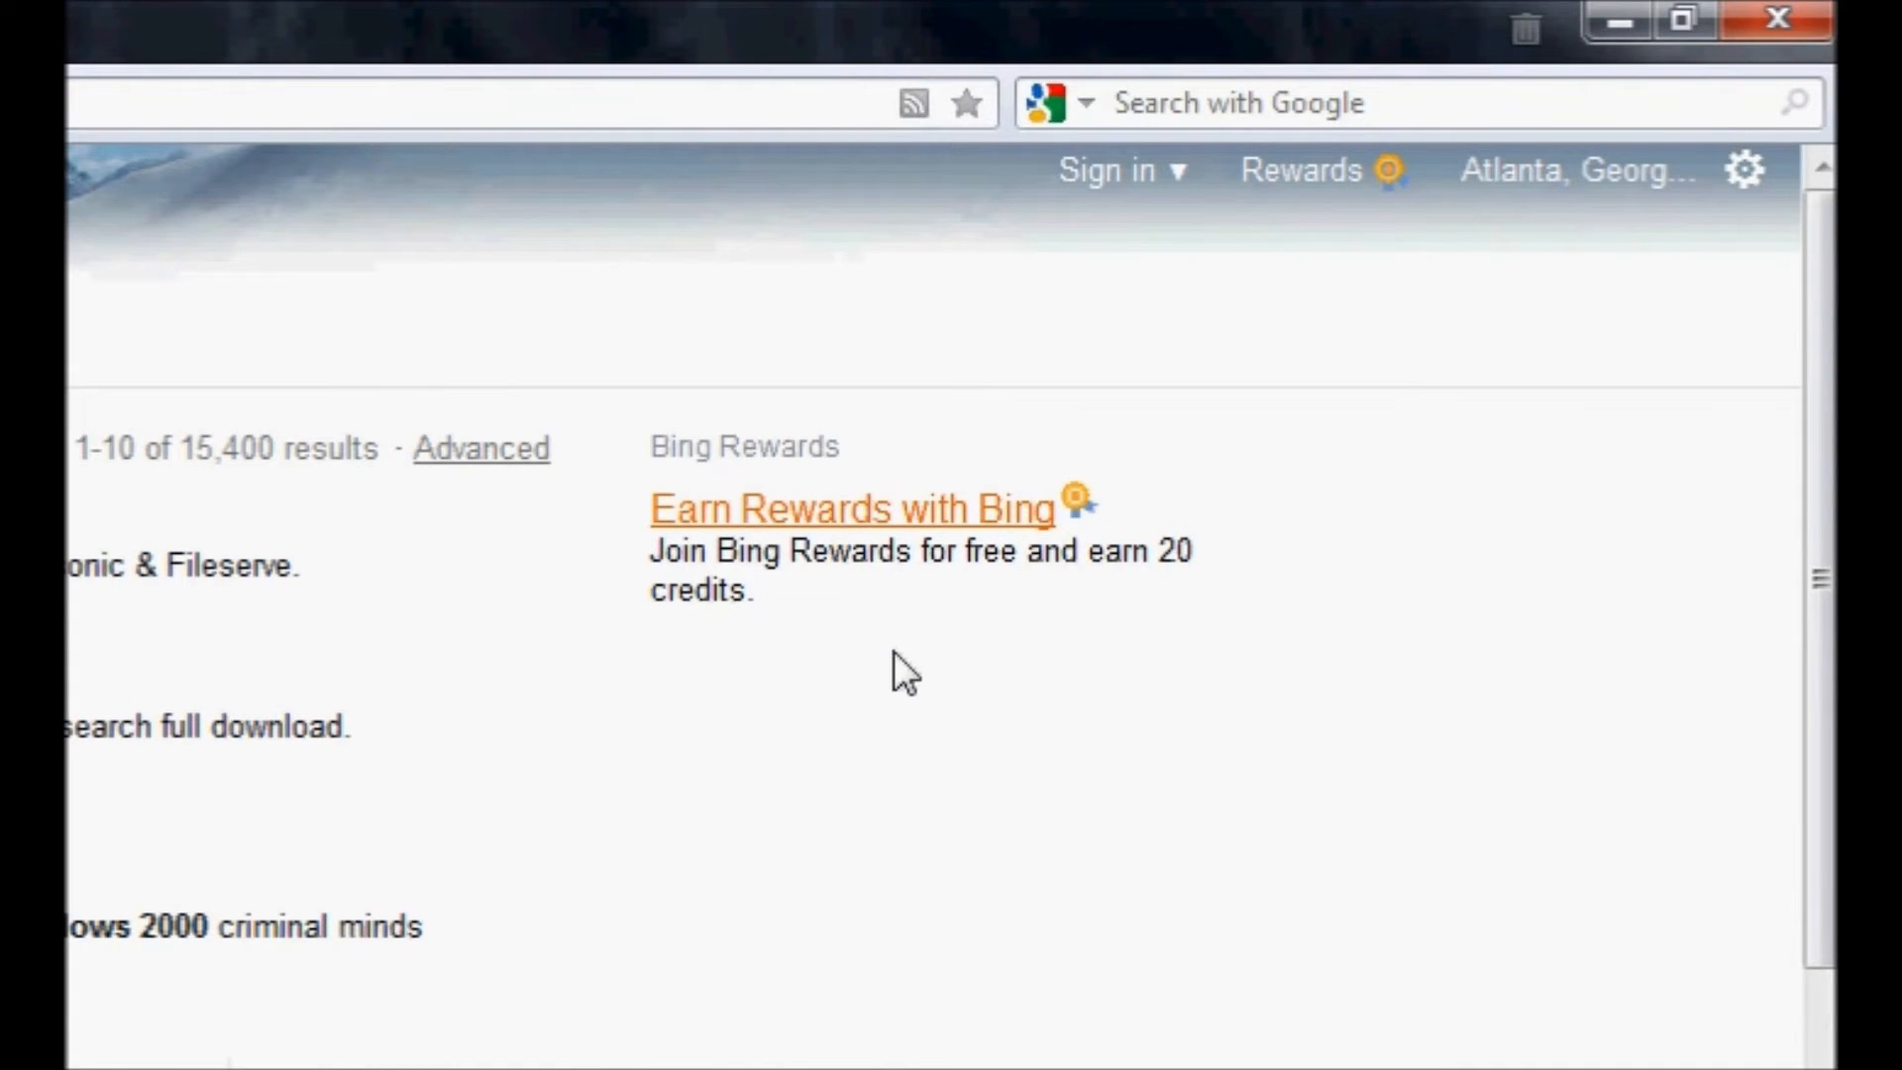
left_click(1741, 17)
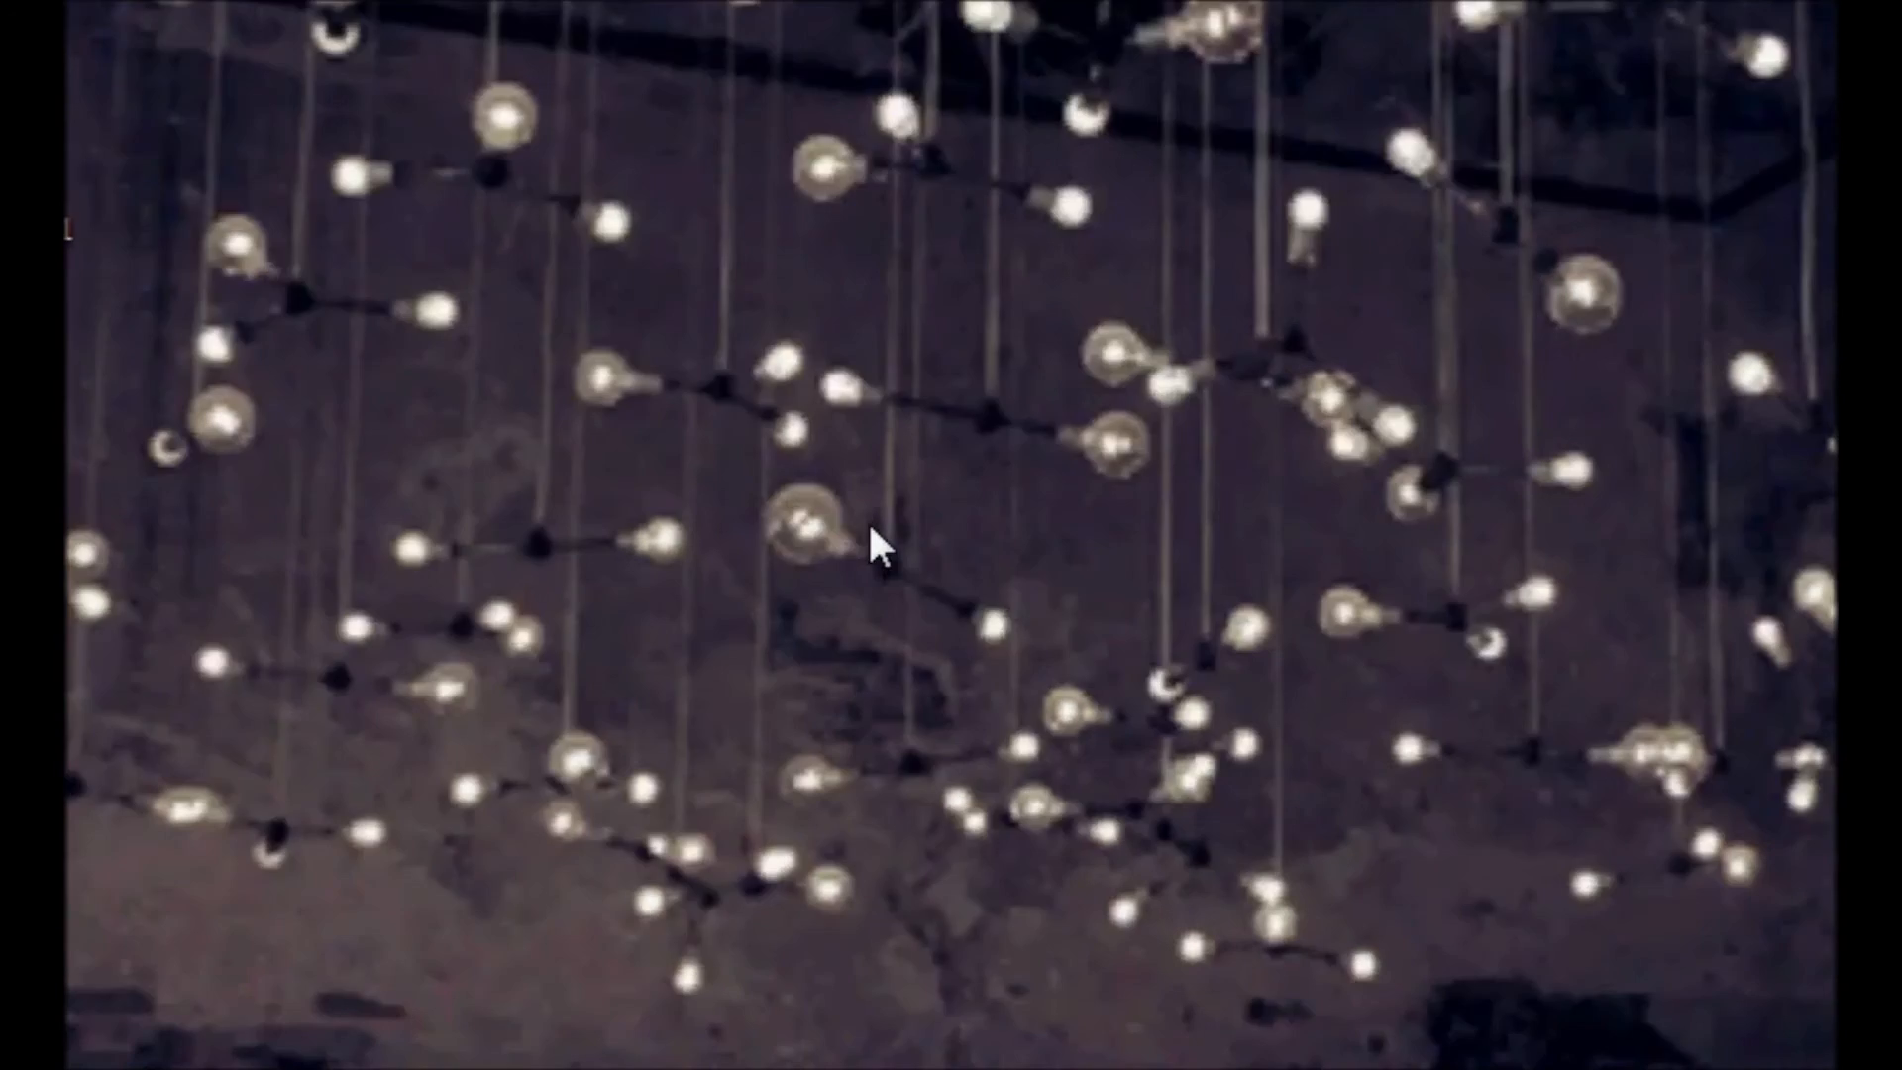
Look at the Windows 98 Hard Disk VHD file in the Downloads folder, and close the file window.
left_click(331, 1030)
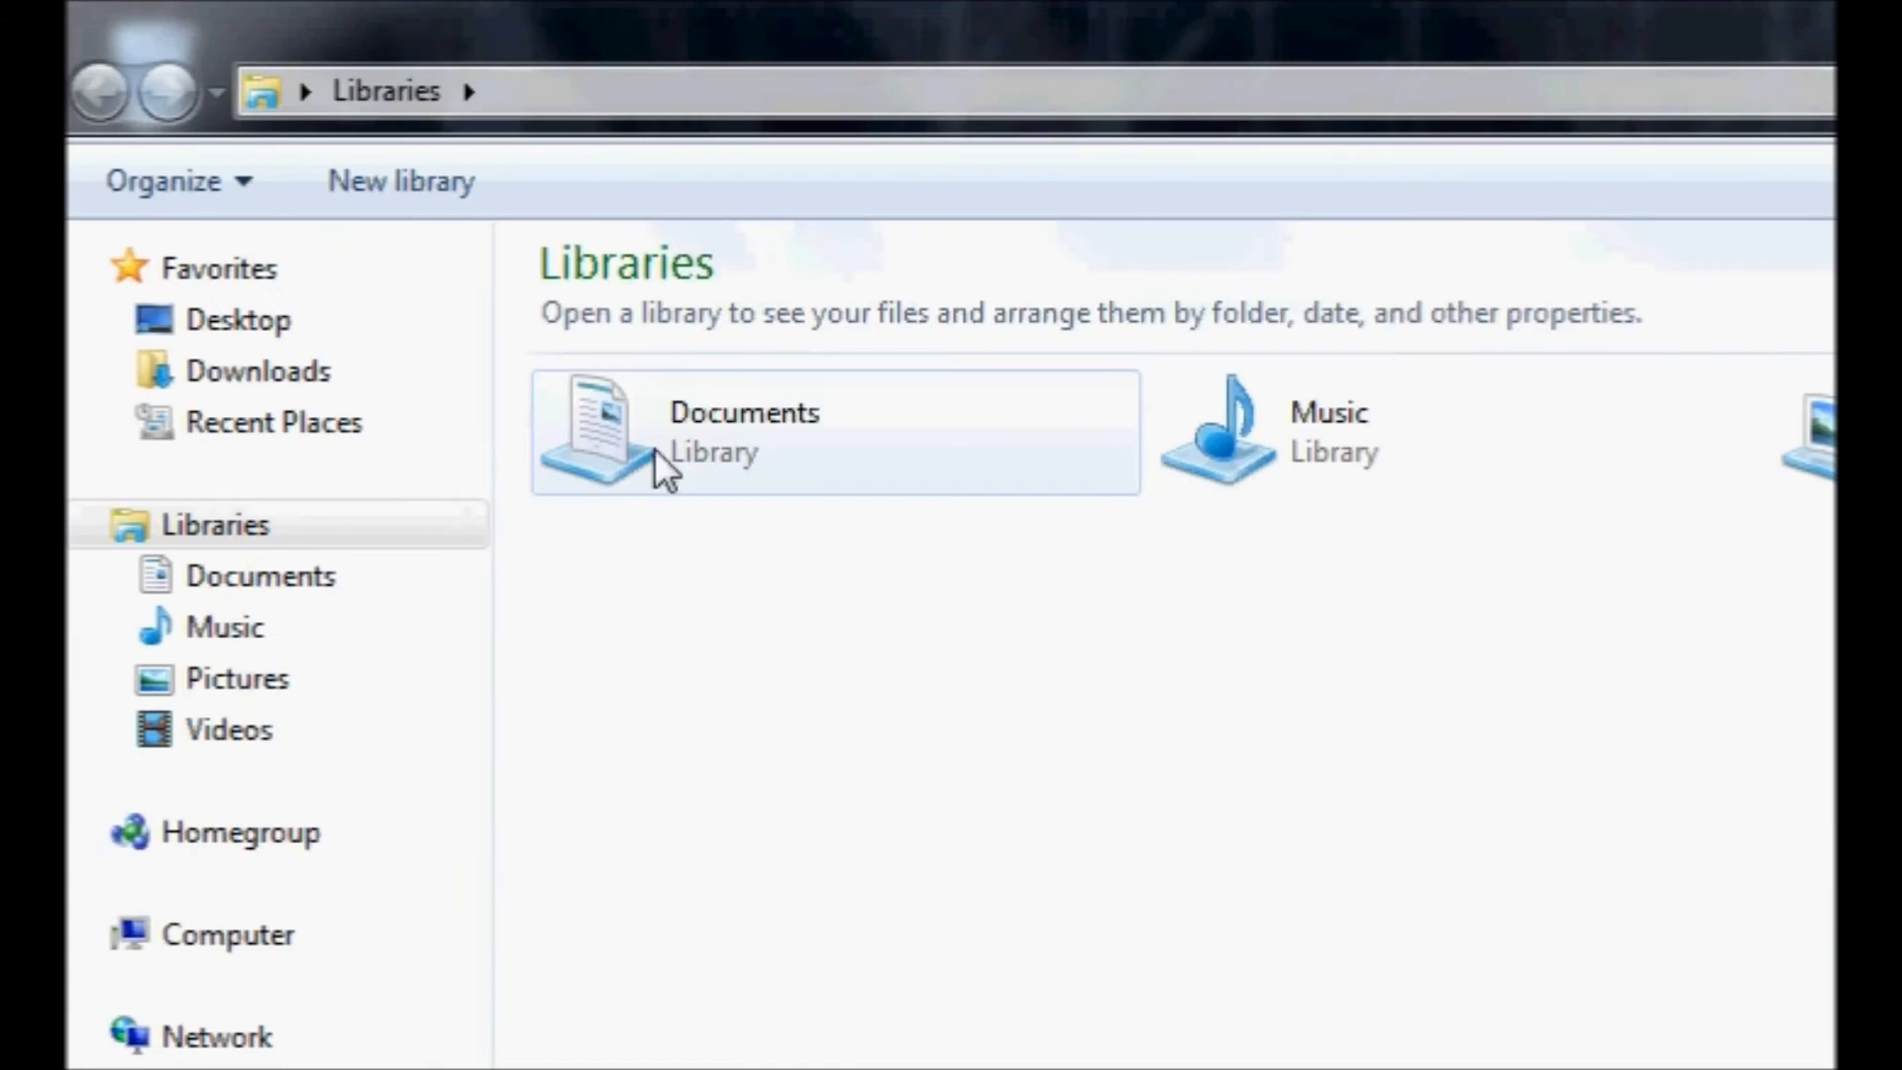
double_click(655, 450)
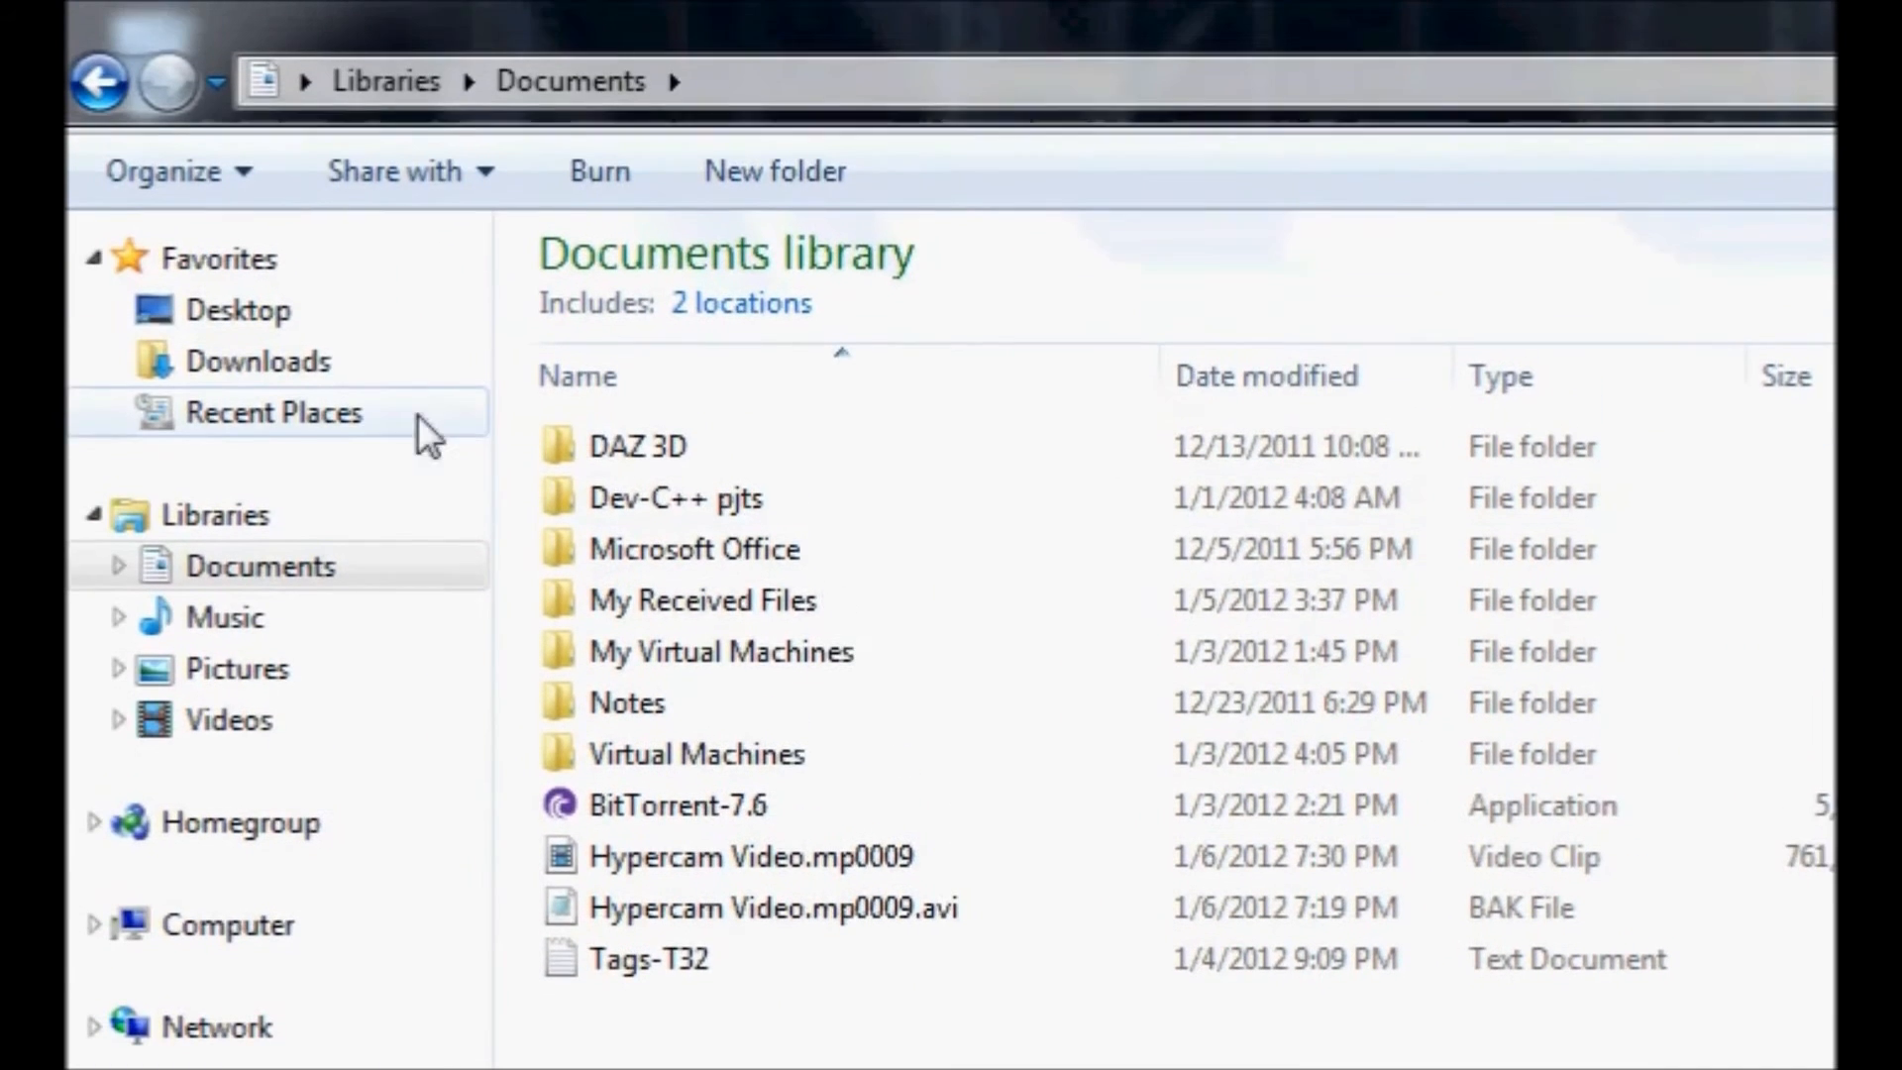
left_click(368, 358)
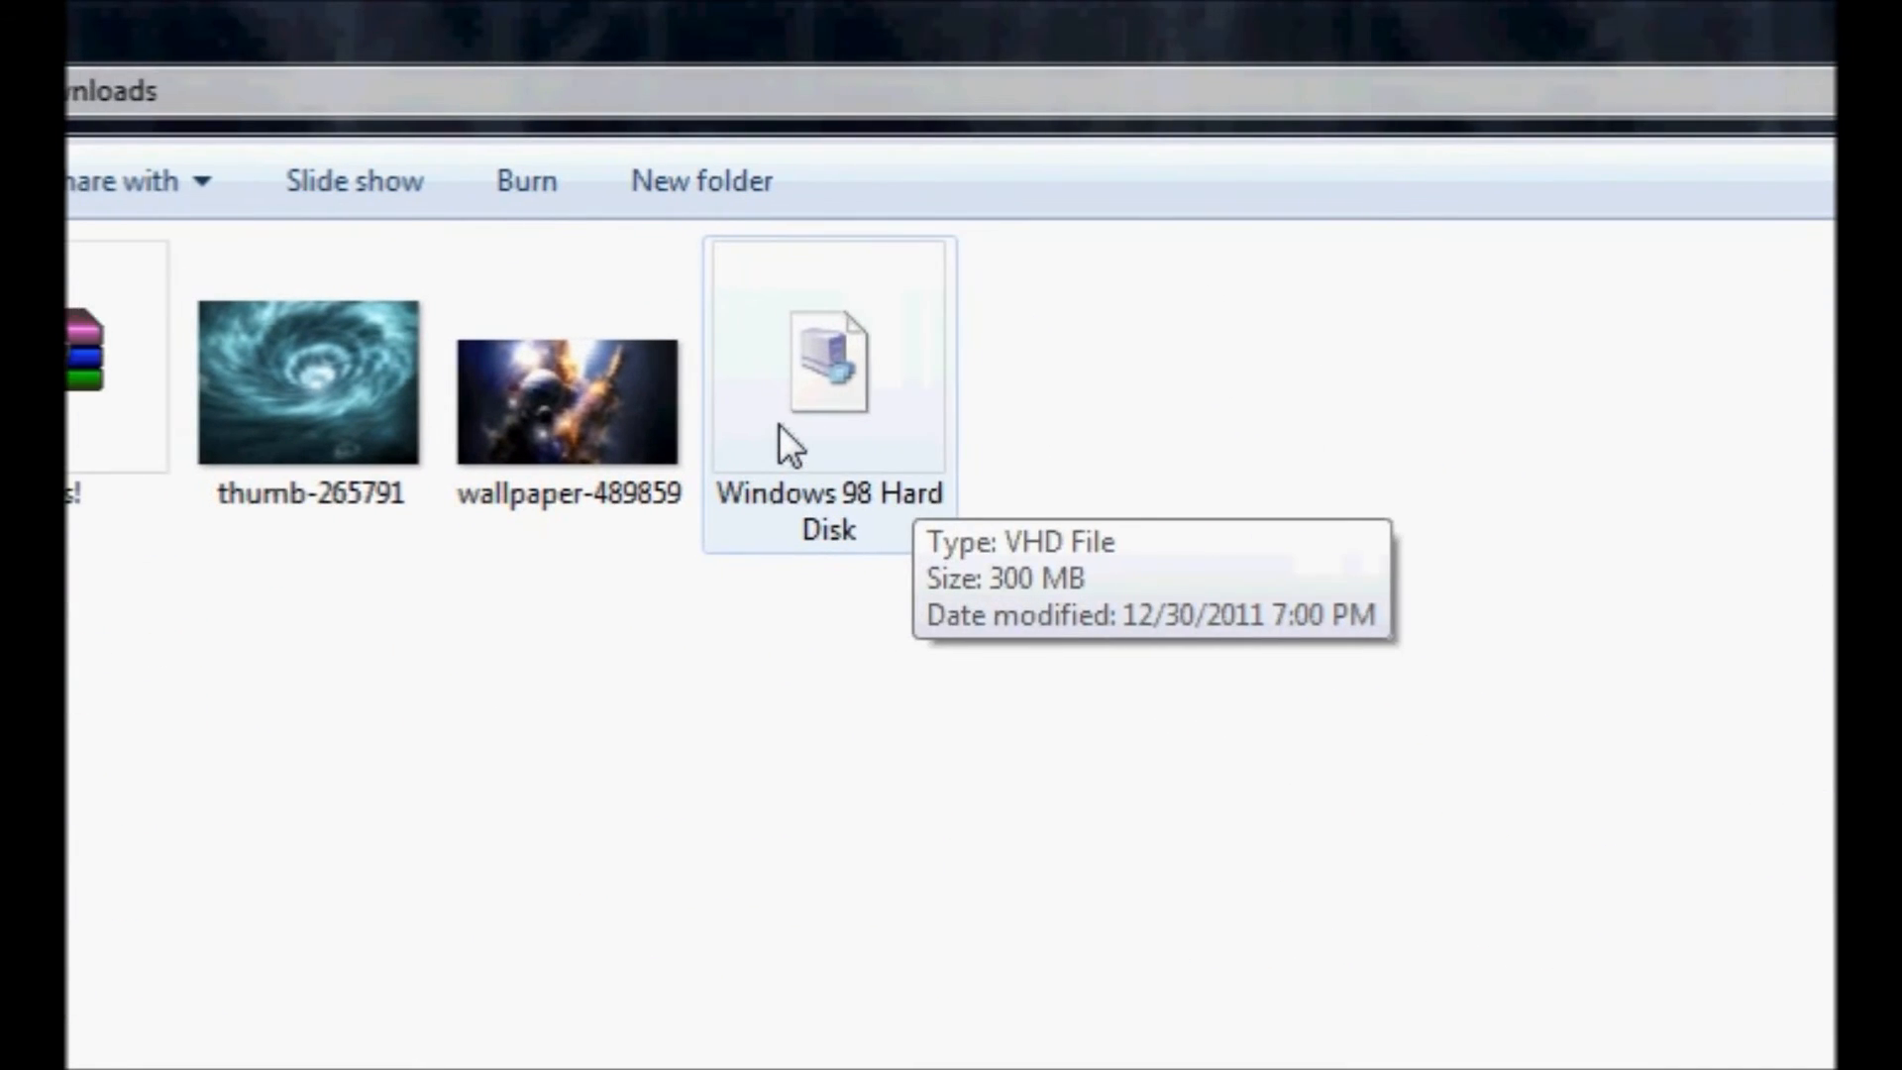
left_click(1775, 12)
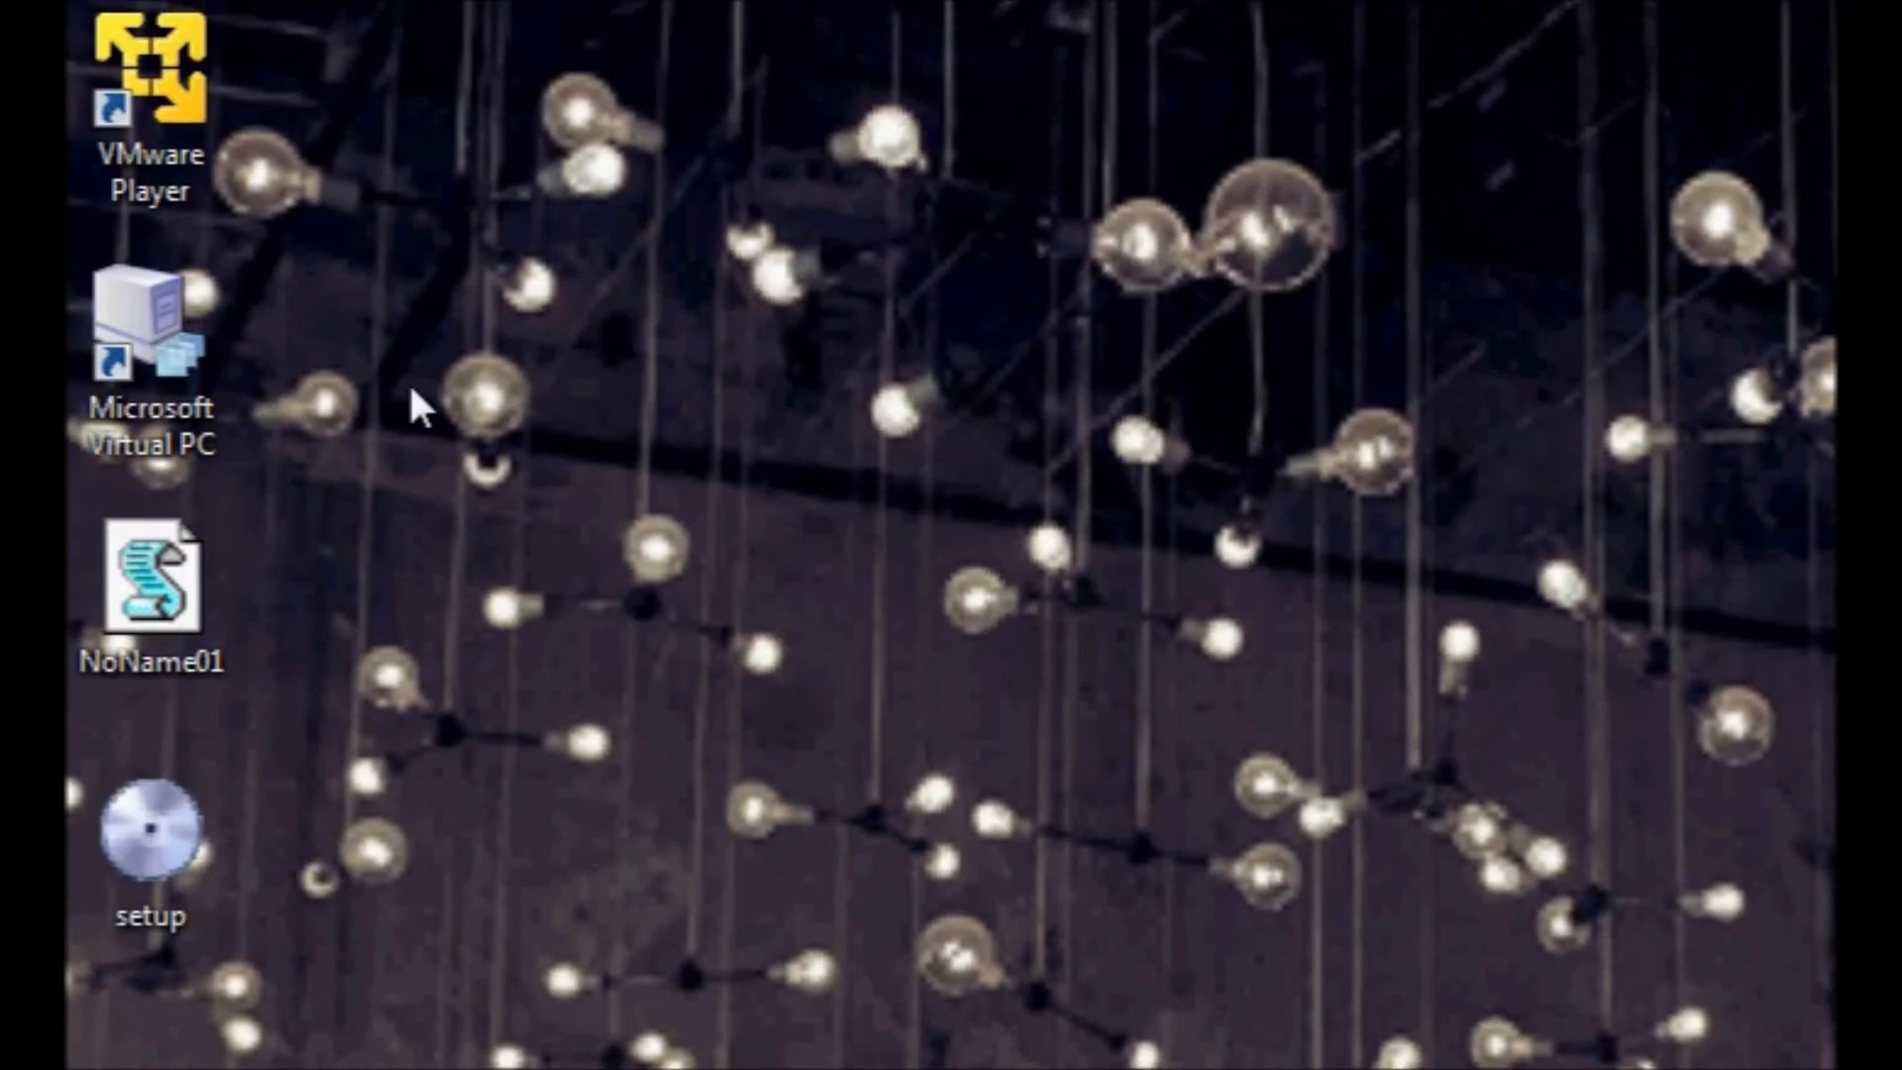
Launch Microsoft Virtual PC and start the New Virtual Machine Wizard with the option to create a virtual machine.
double_click(195, 391)
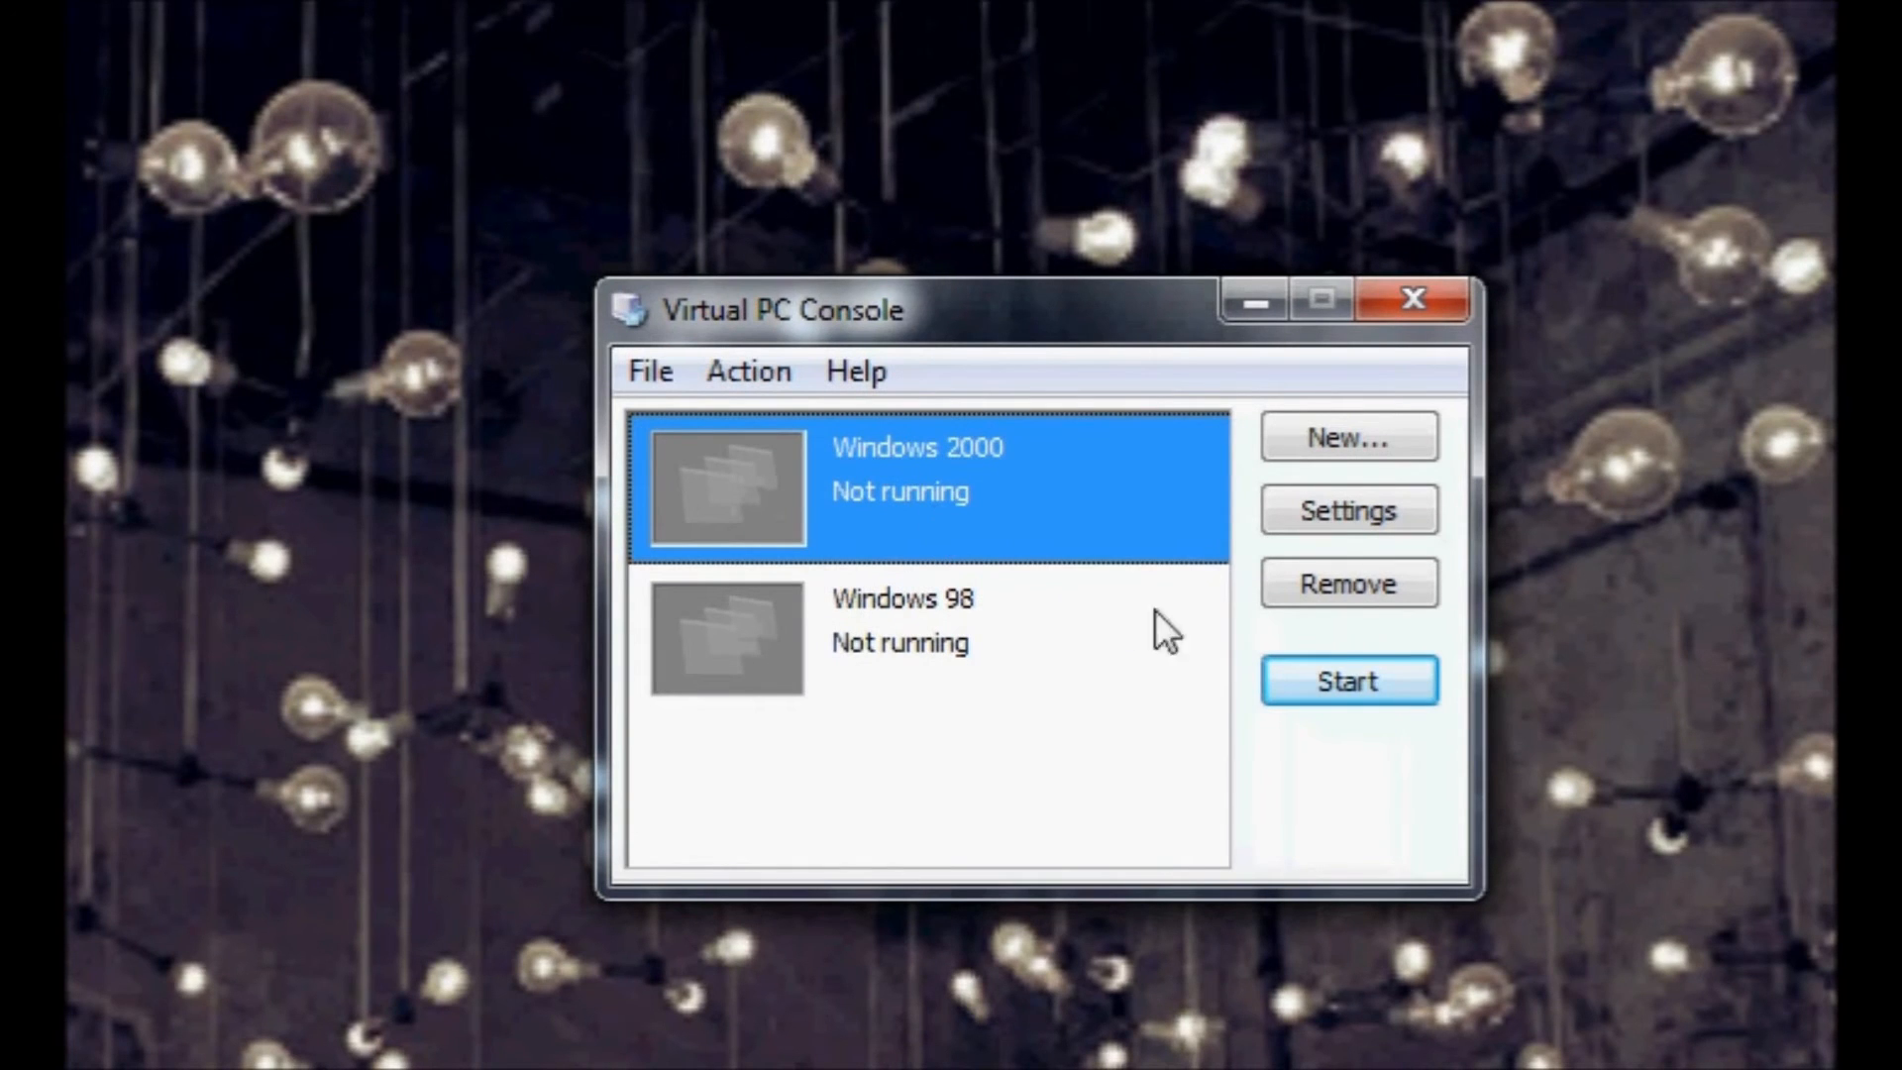
left_click(1393, 449)
left_click_drag(1050, 333, 1179, 76)
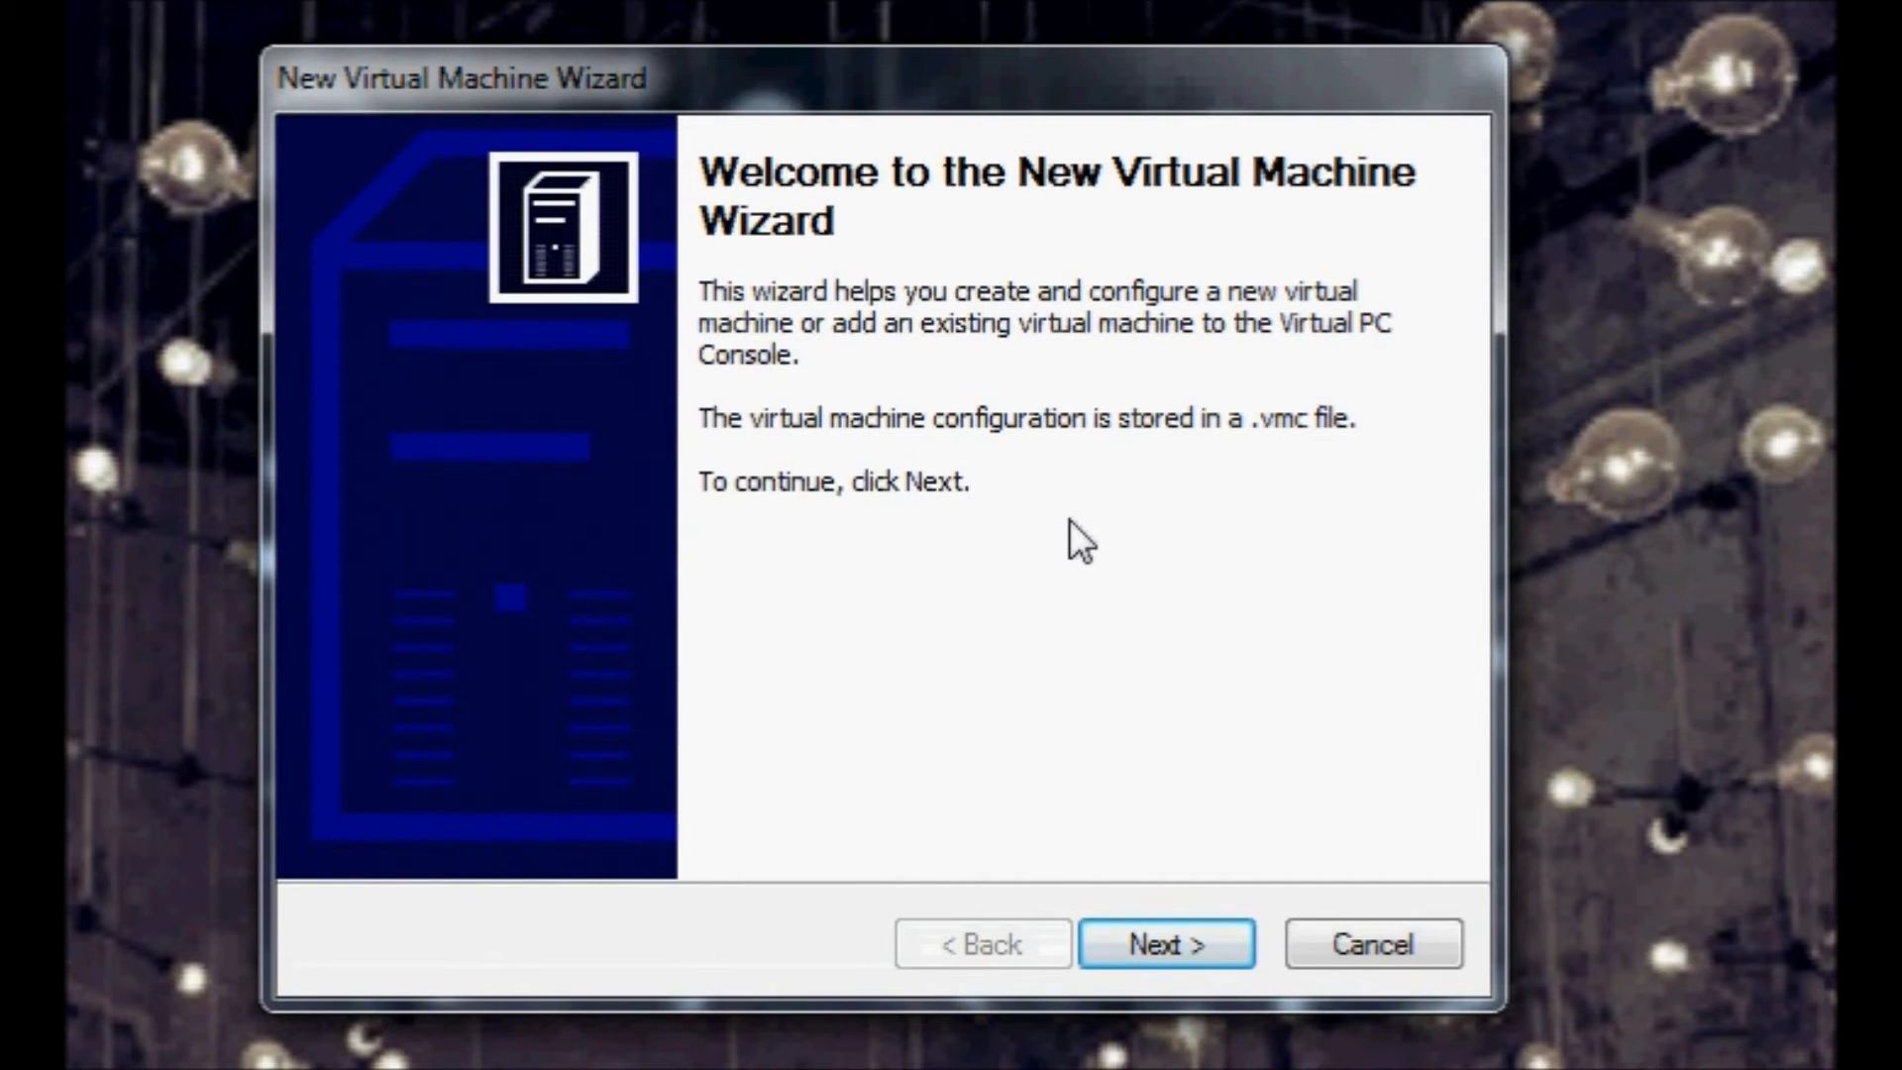
left_click(1169, 937)
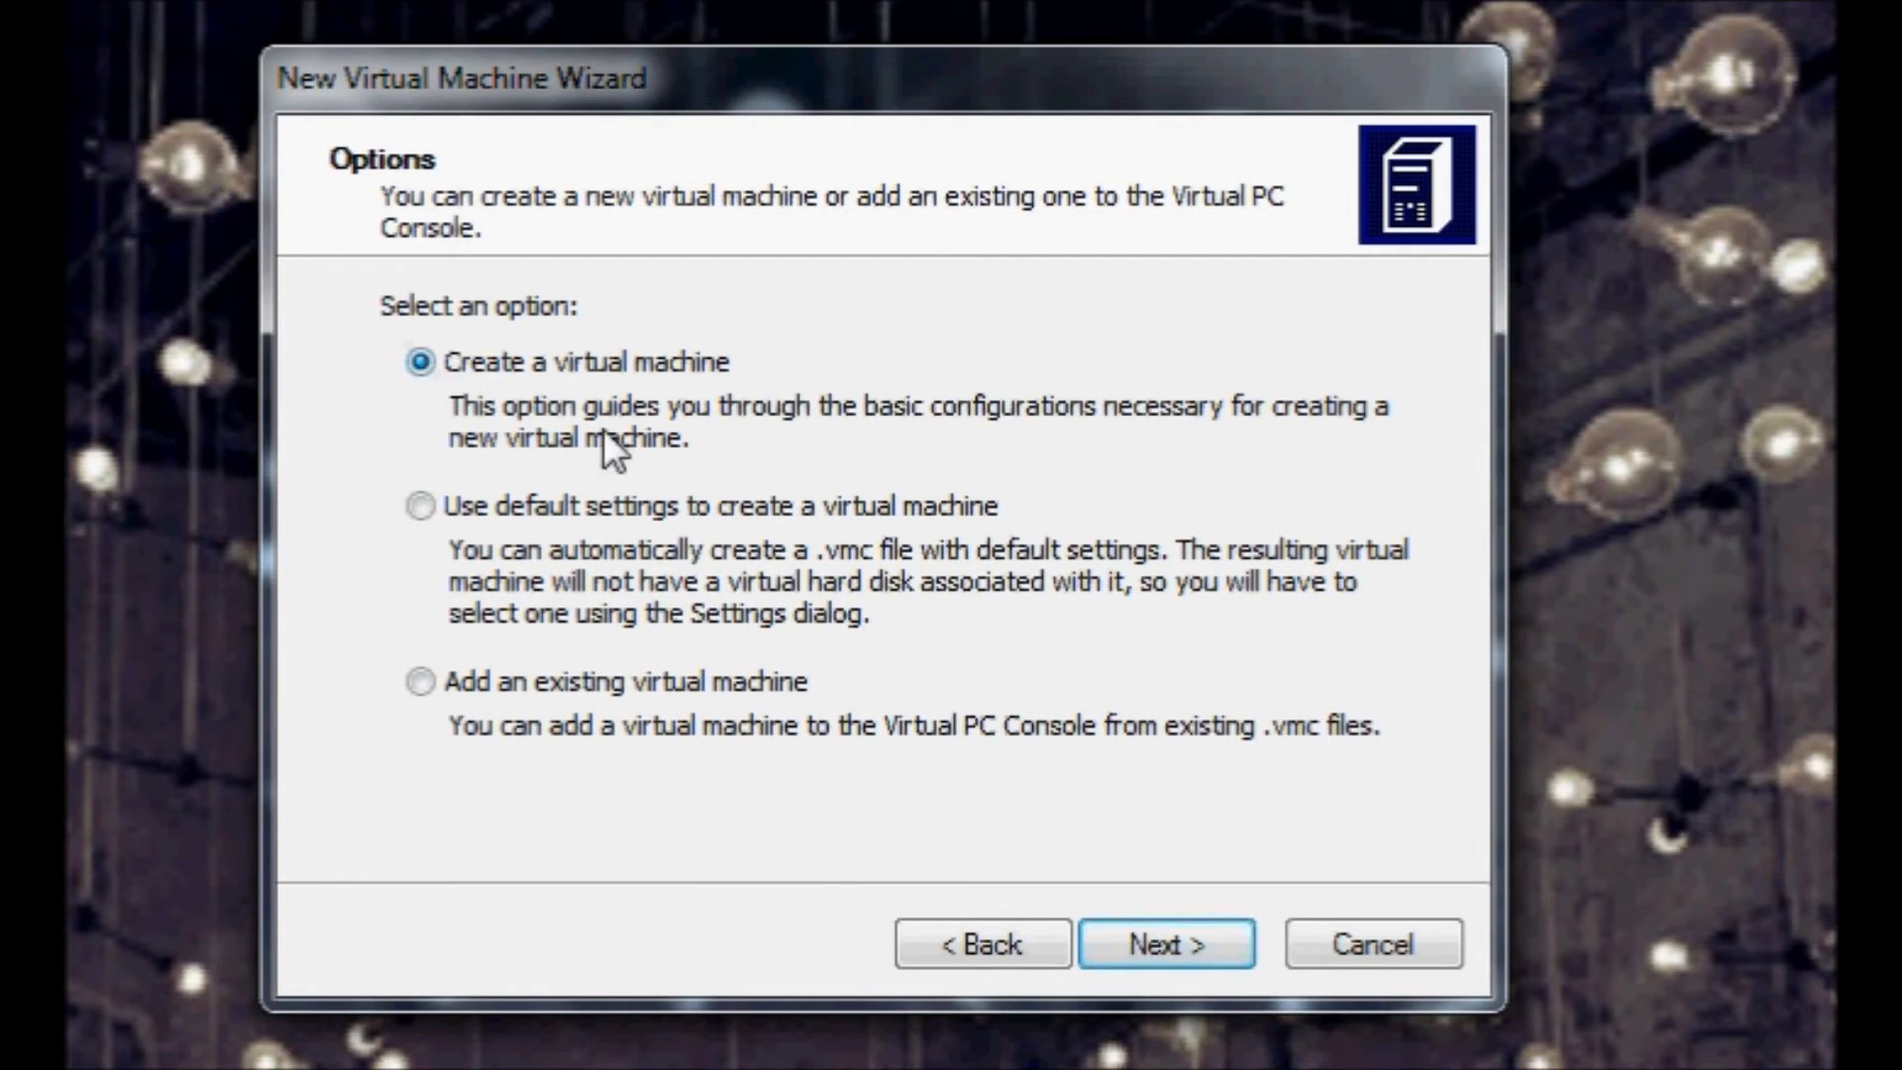
left_click(1173, 963)
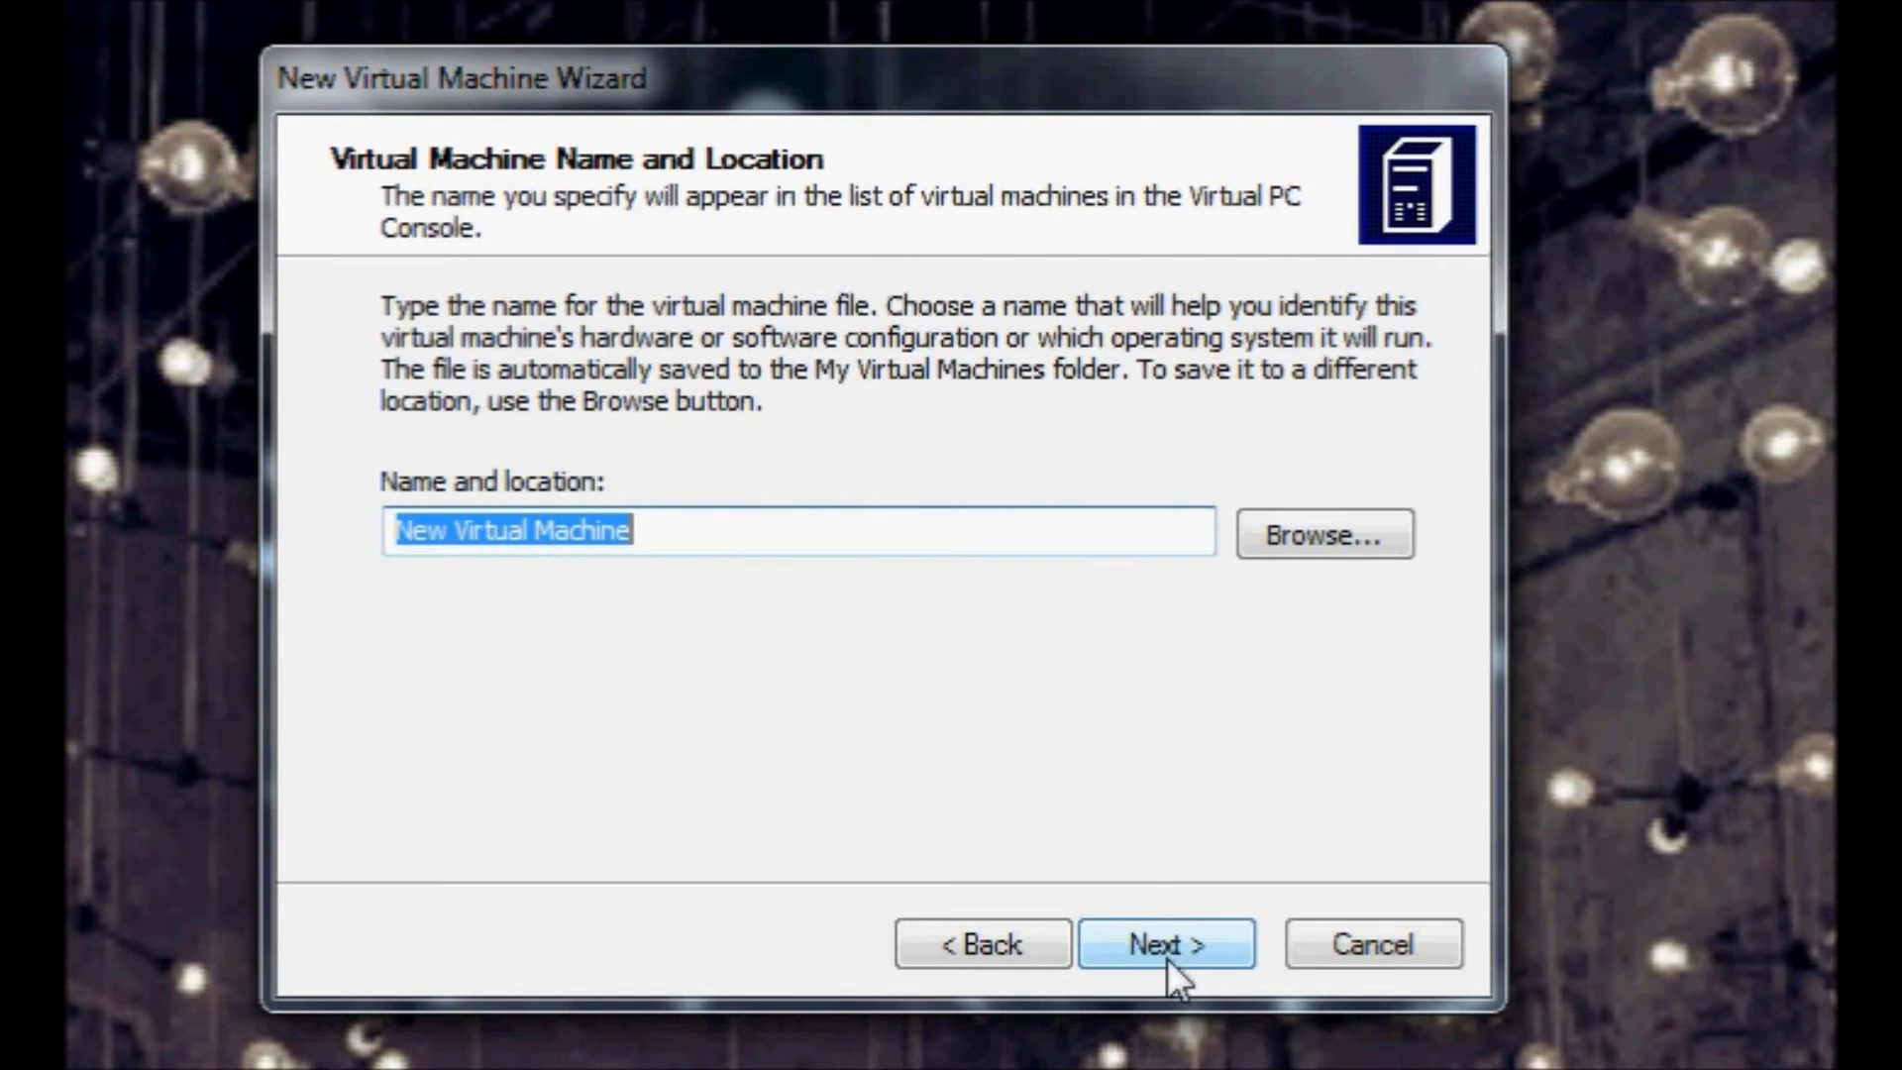
key("BackSpace")
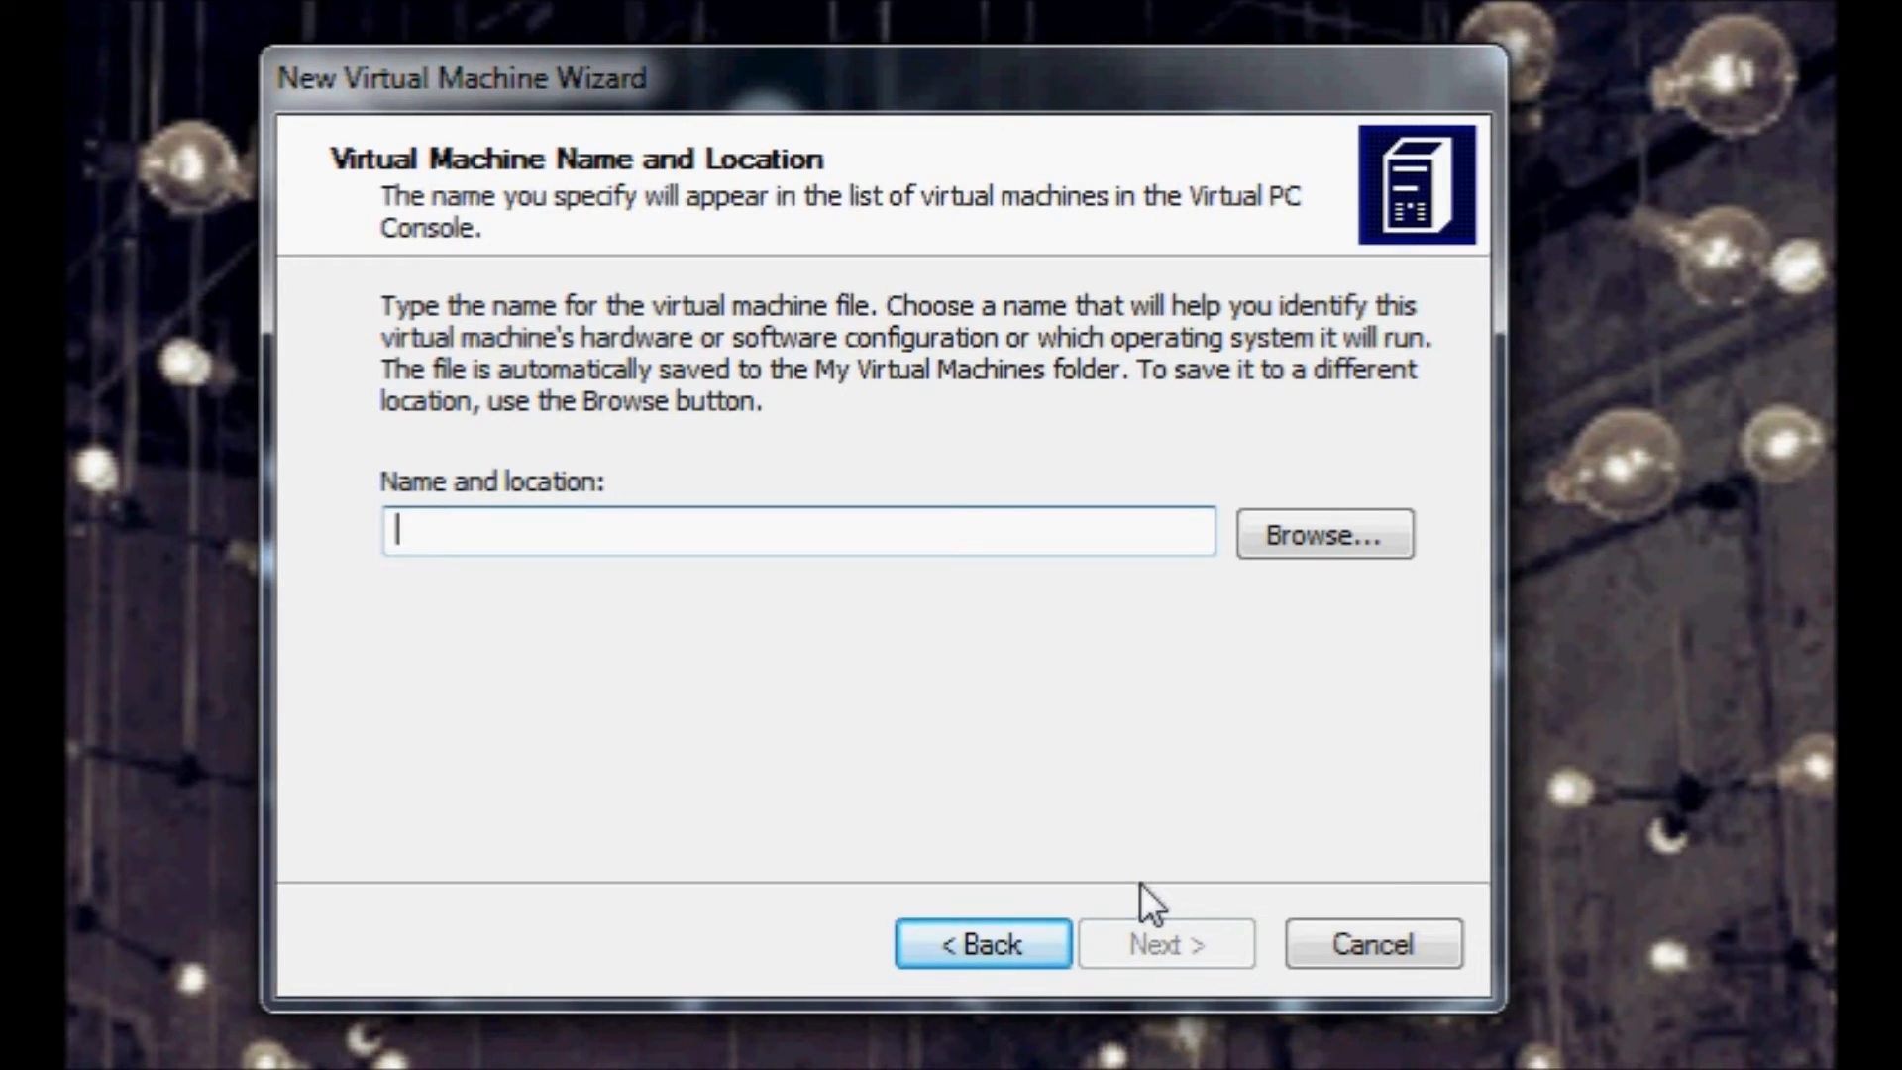
type("OS/2")
key("BackSpace")
key("BackSpace")
key("BackSpace")
key("BackSpace")
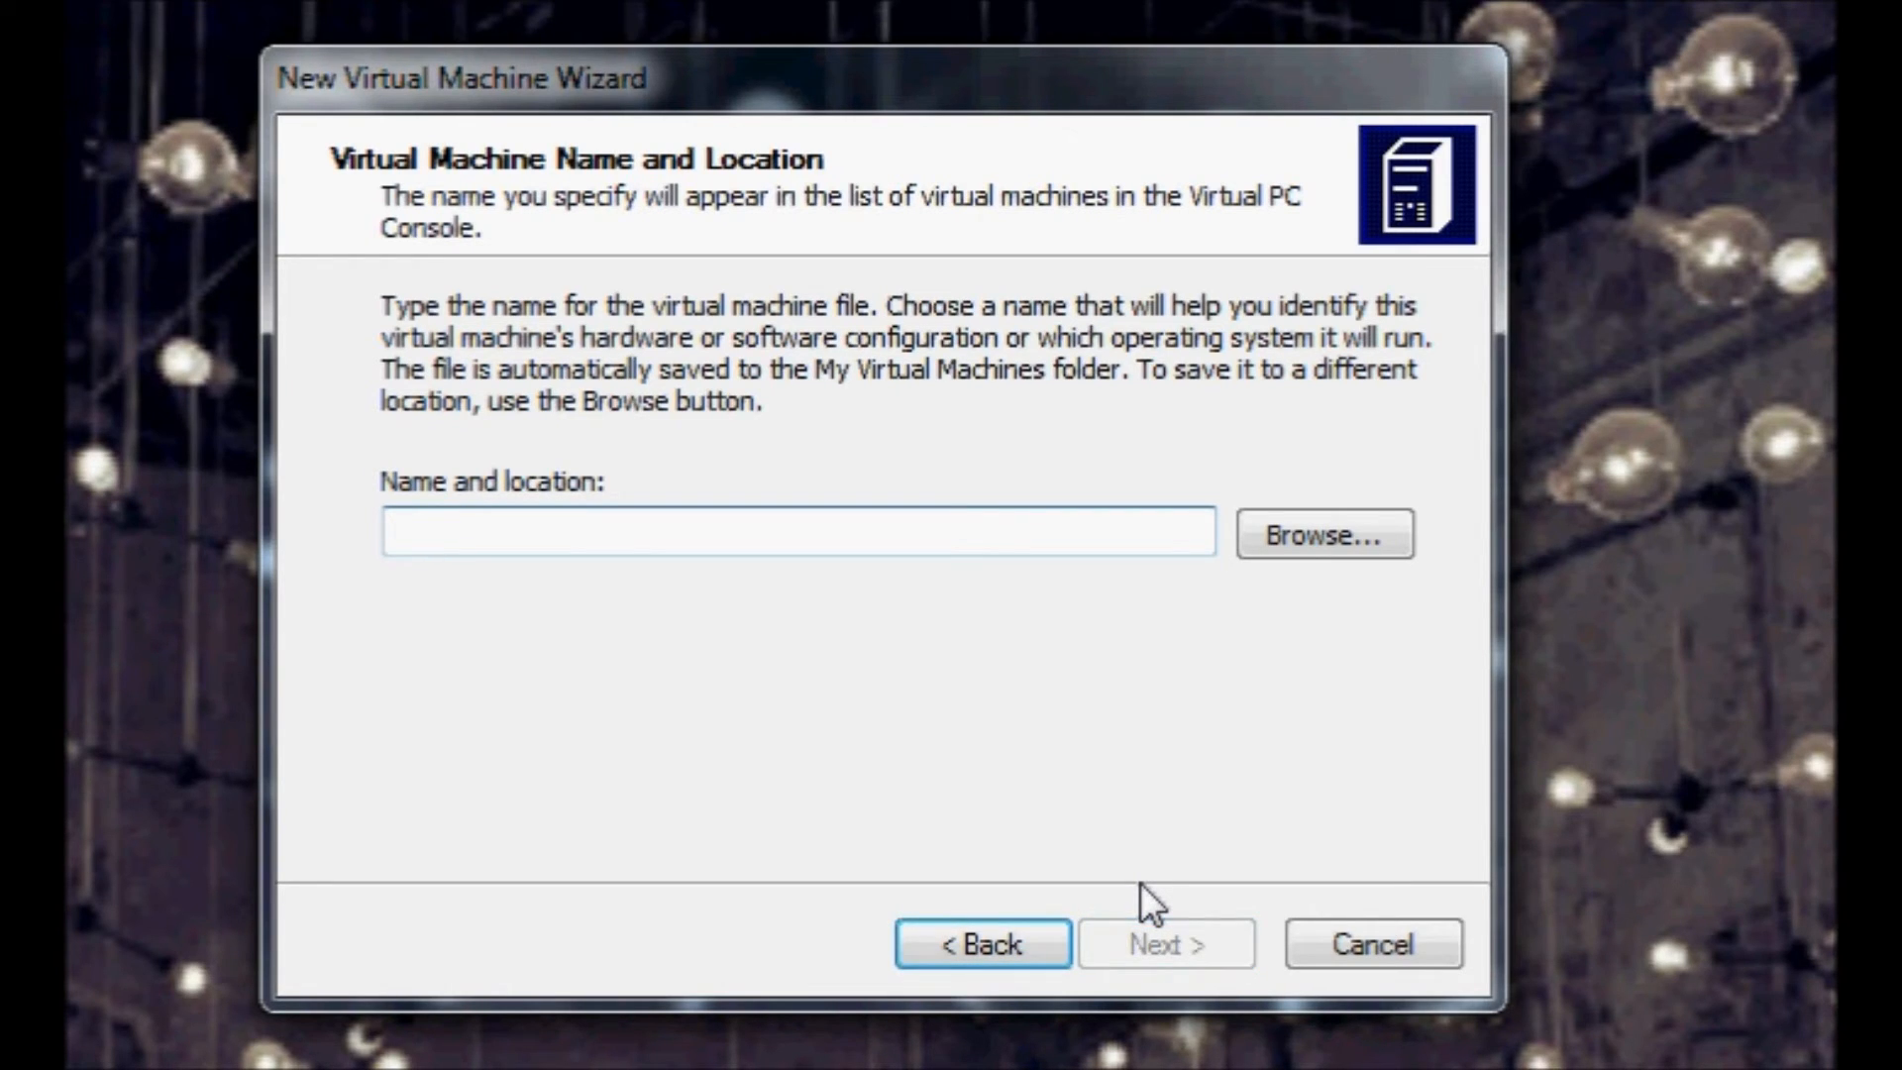
type("20")
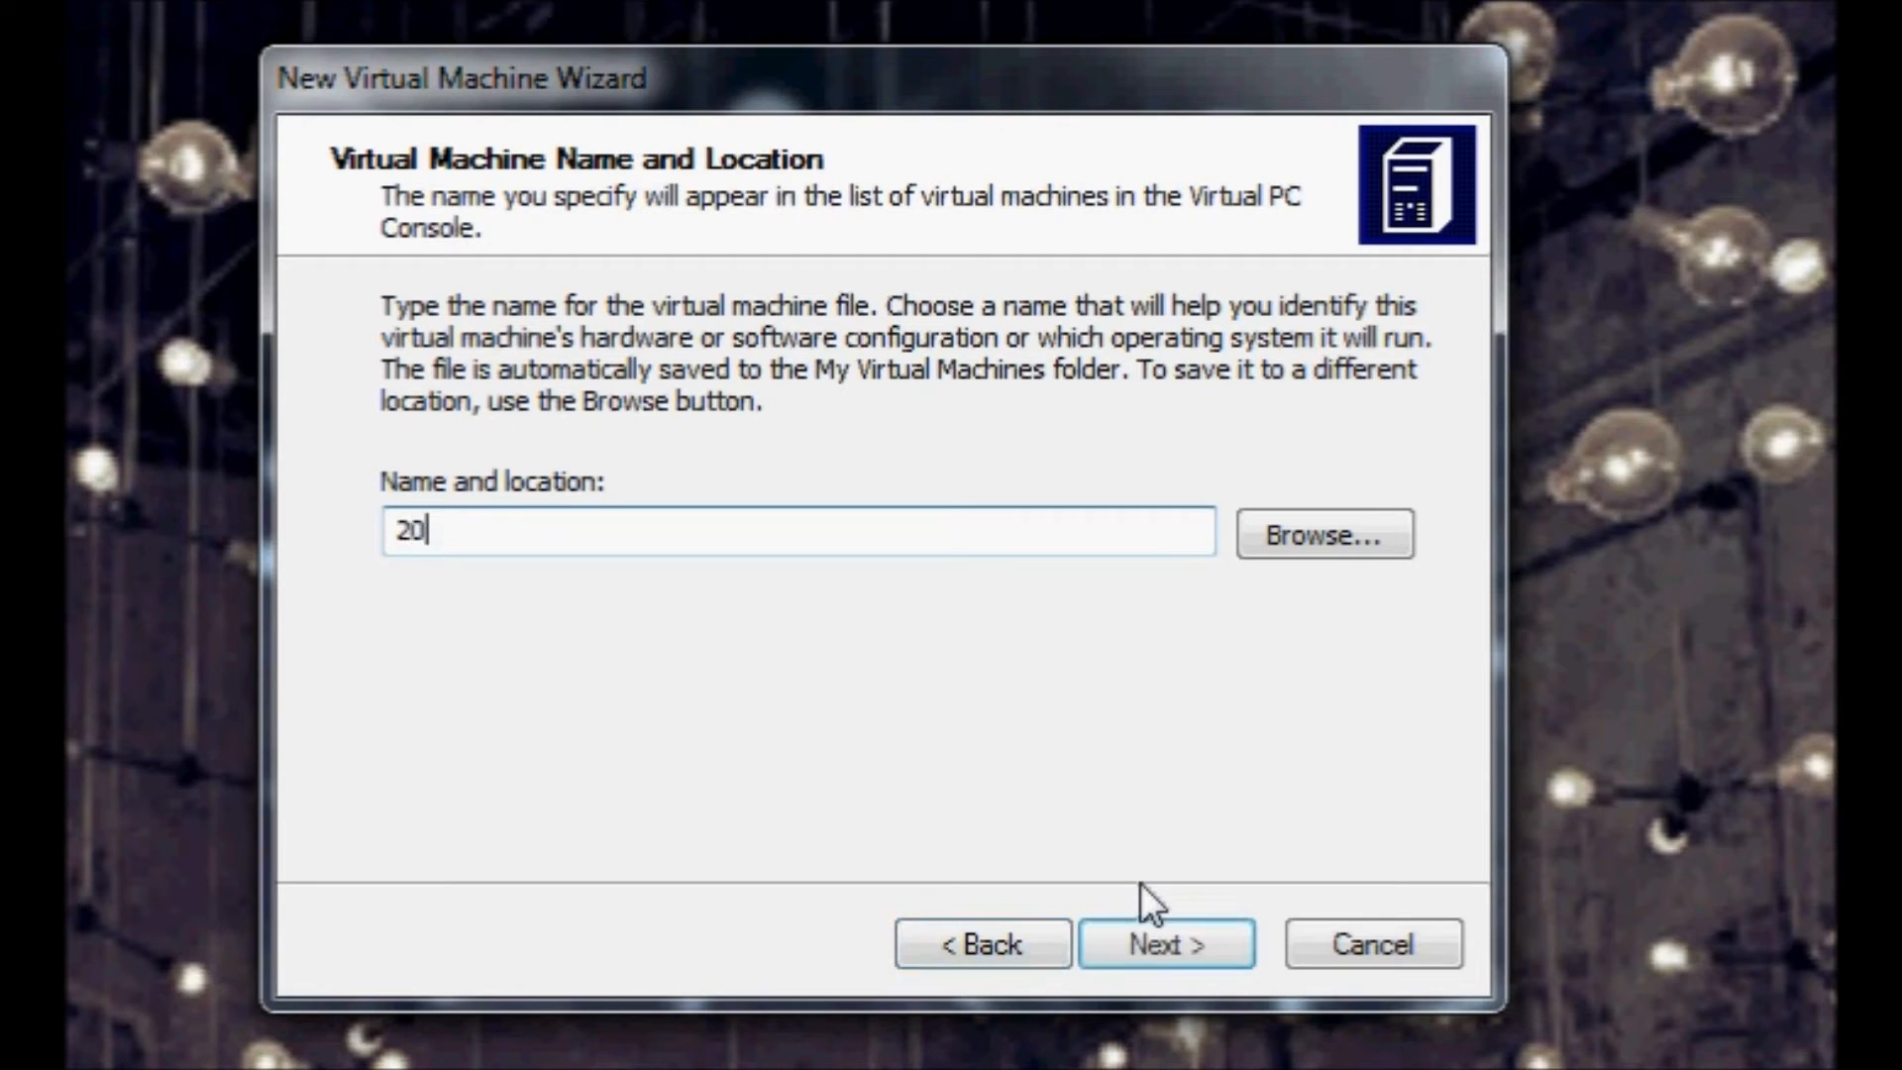
type("08 server")
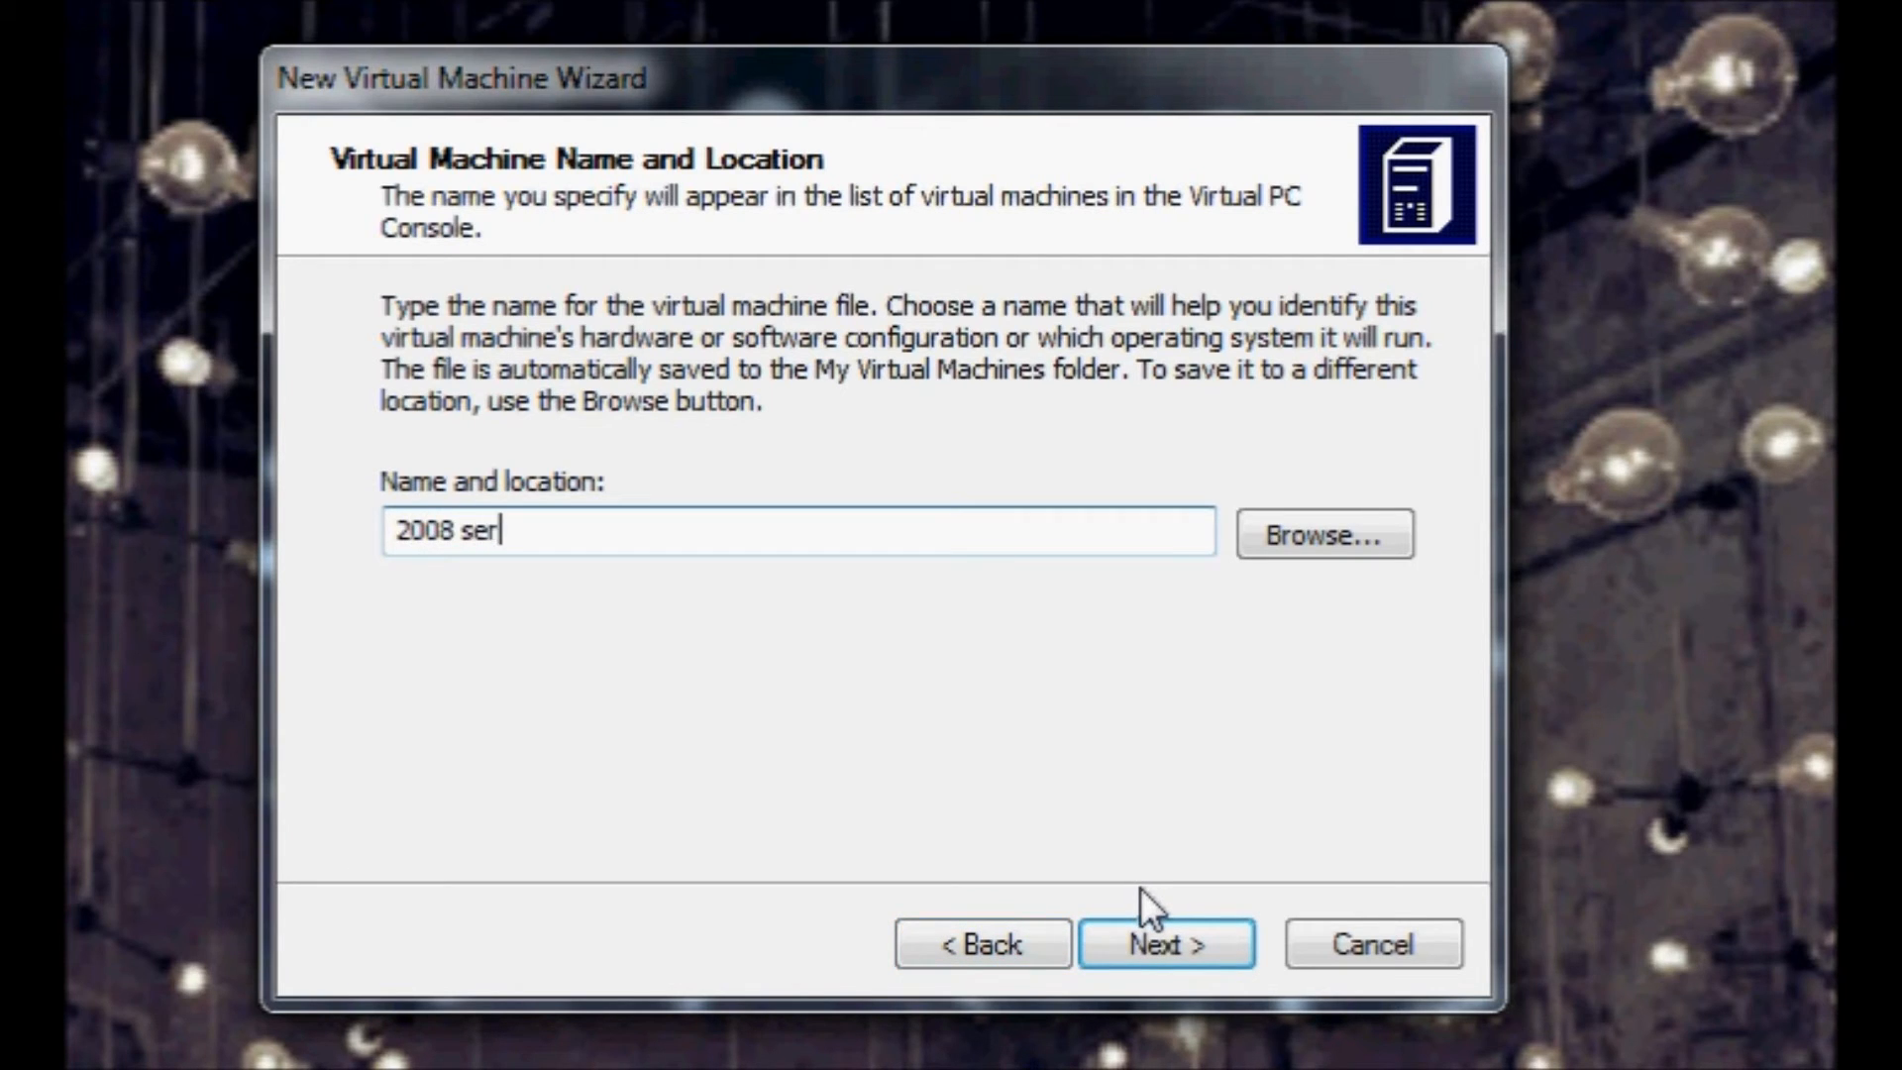
key("BackSpace")
key("BackSpace")
key("BackSpace")
key("BackSpace")
key("BackSpace")
key("BackSpace")
key("BackSpace")
key("BackSpace")
key("BackSpace")
key("BackSpace")
key("BackSpace")
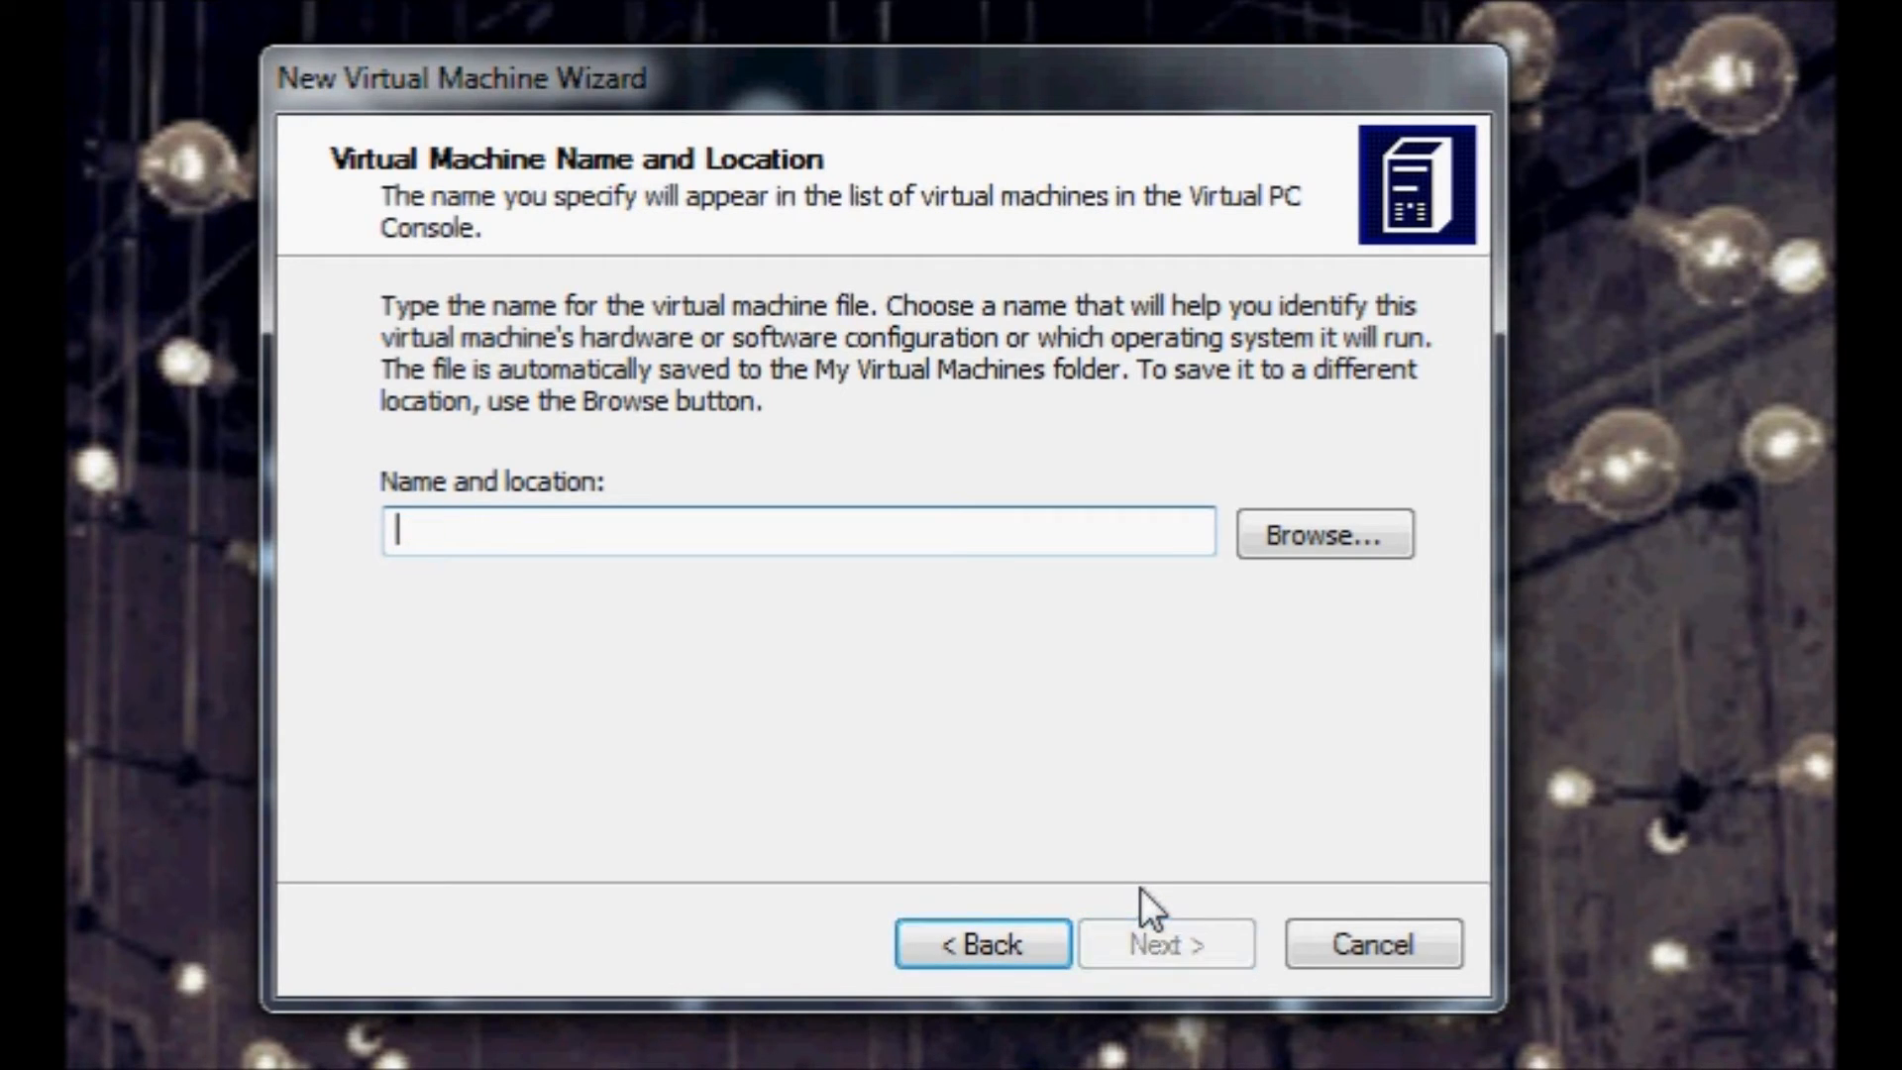
type("other")
key("BackSpace")
key("BackSpace")
key("BackSpace")
key("BackSpace")
key("BackSpace")
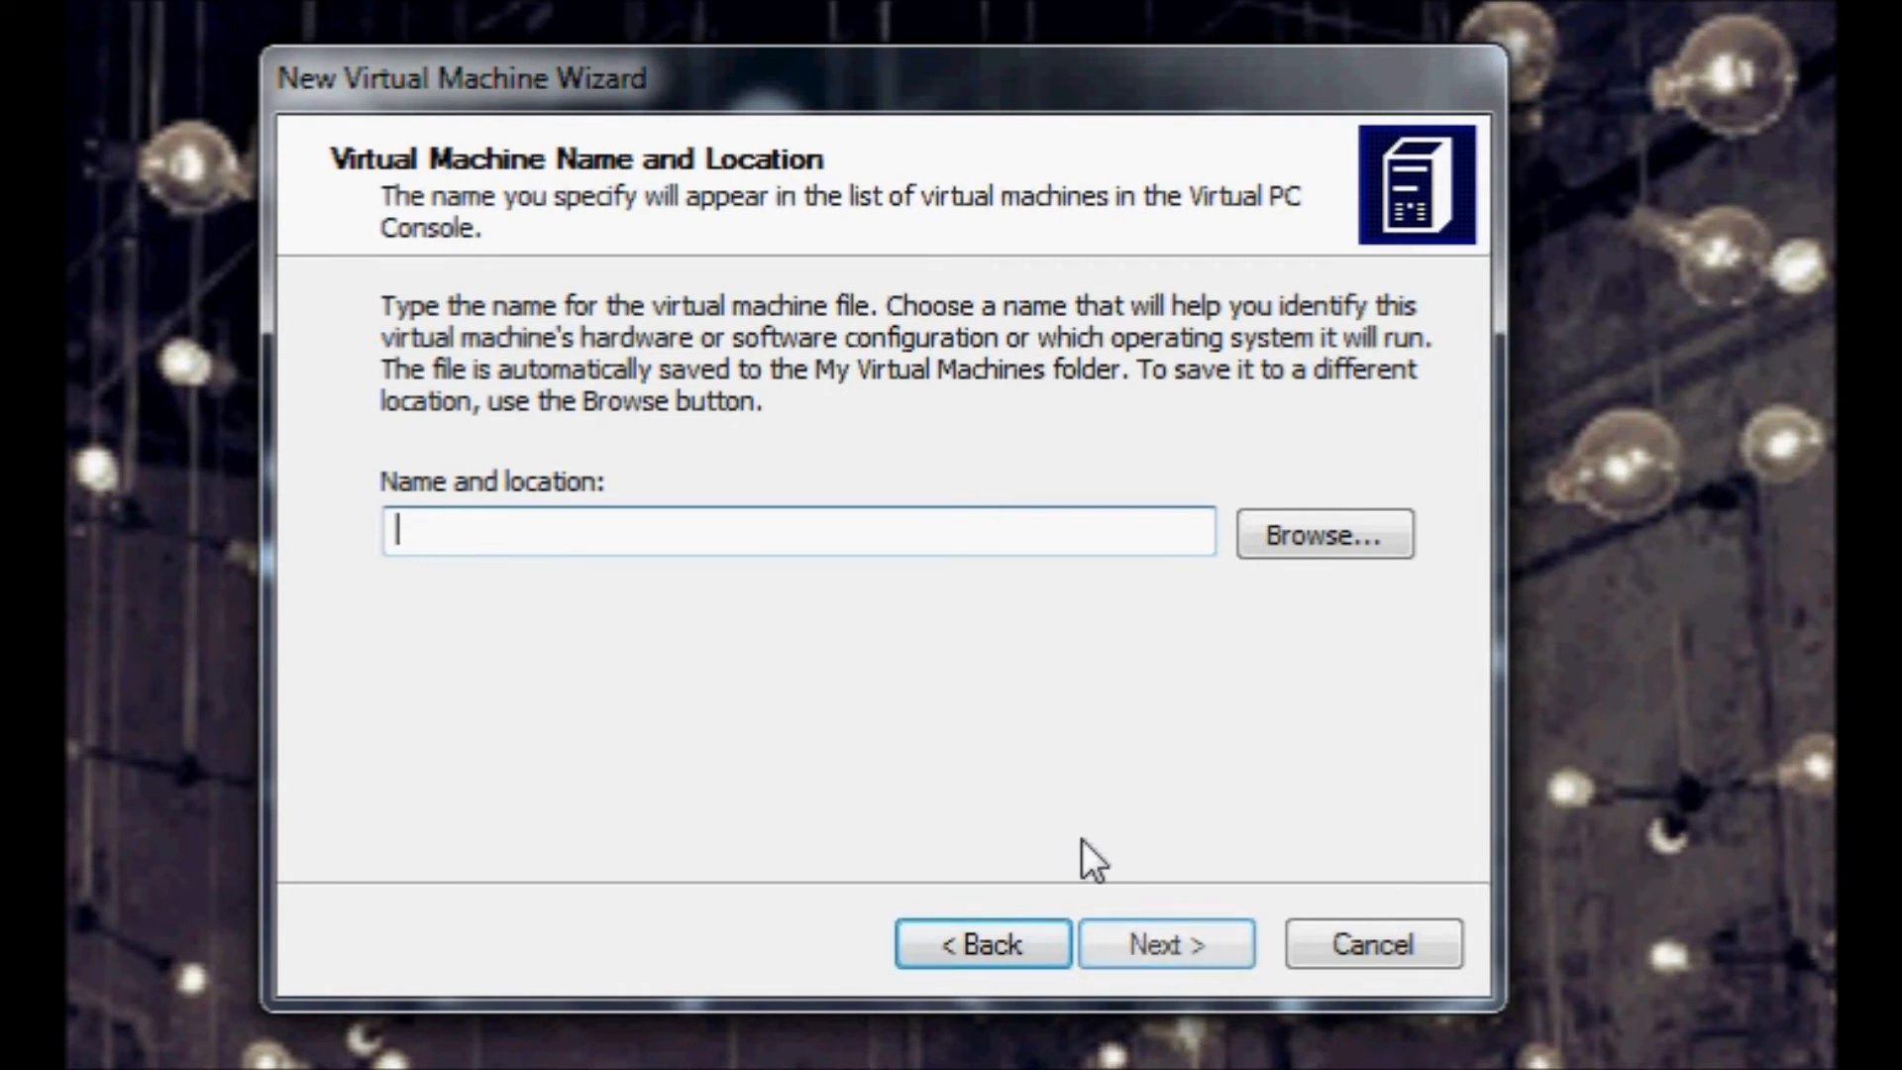
Name the virtual machine "fog" and keep Other as its operating system.
type("fog")
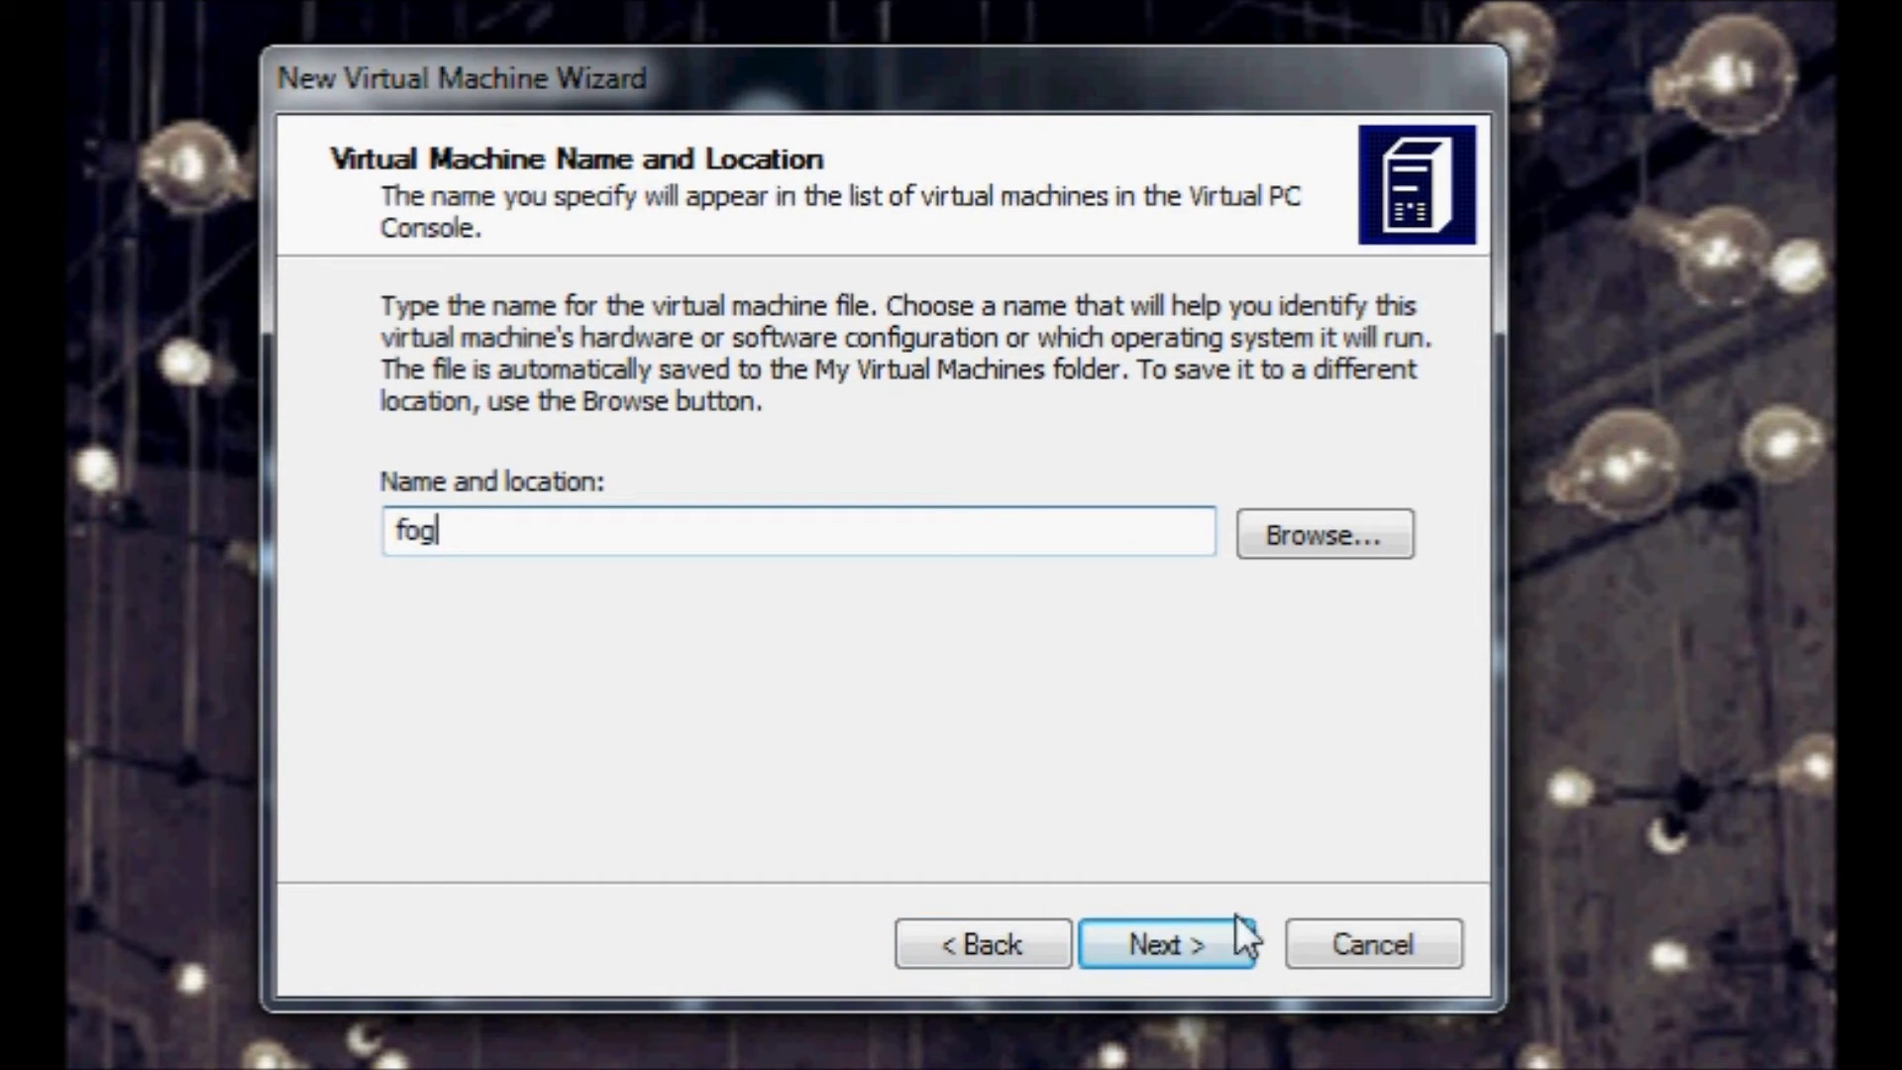
left_click(1238, 939)
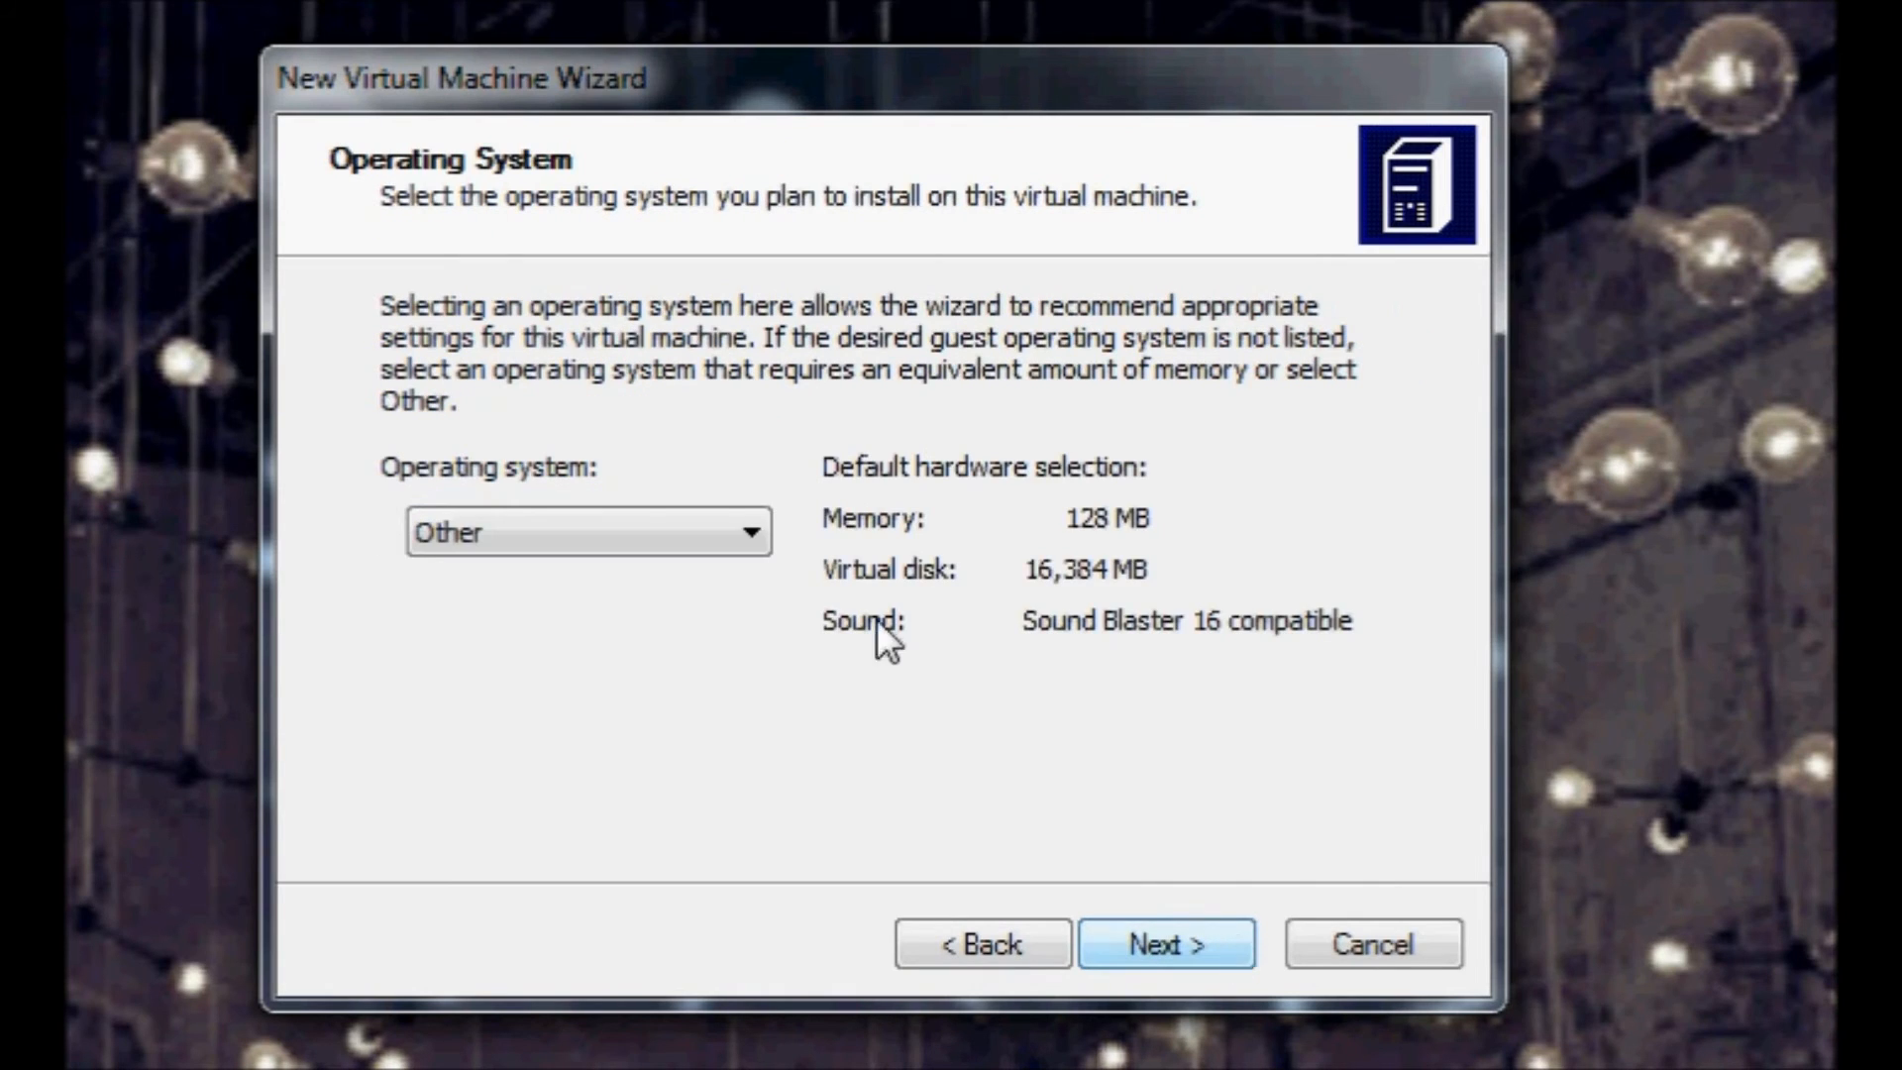
left_click(676, 523)
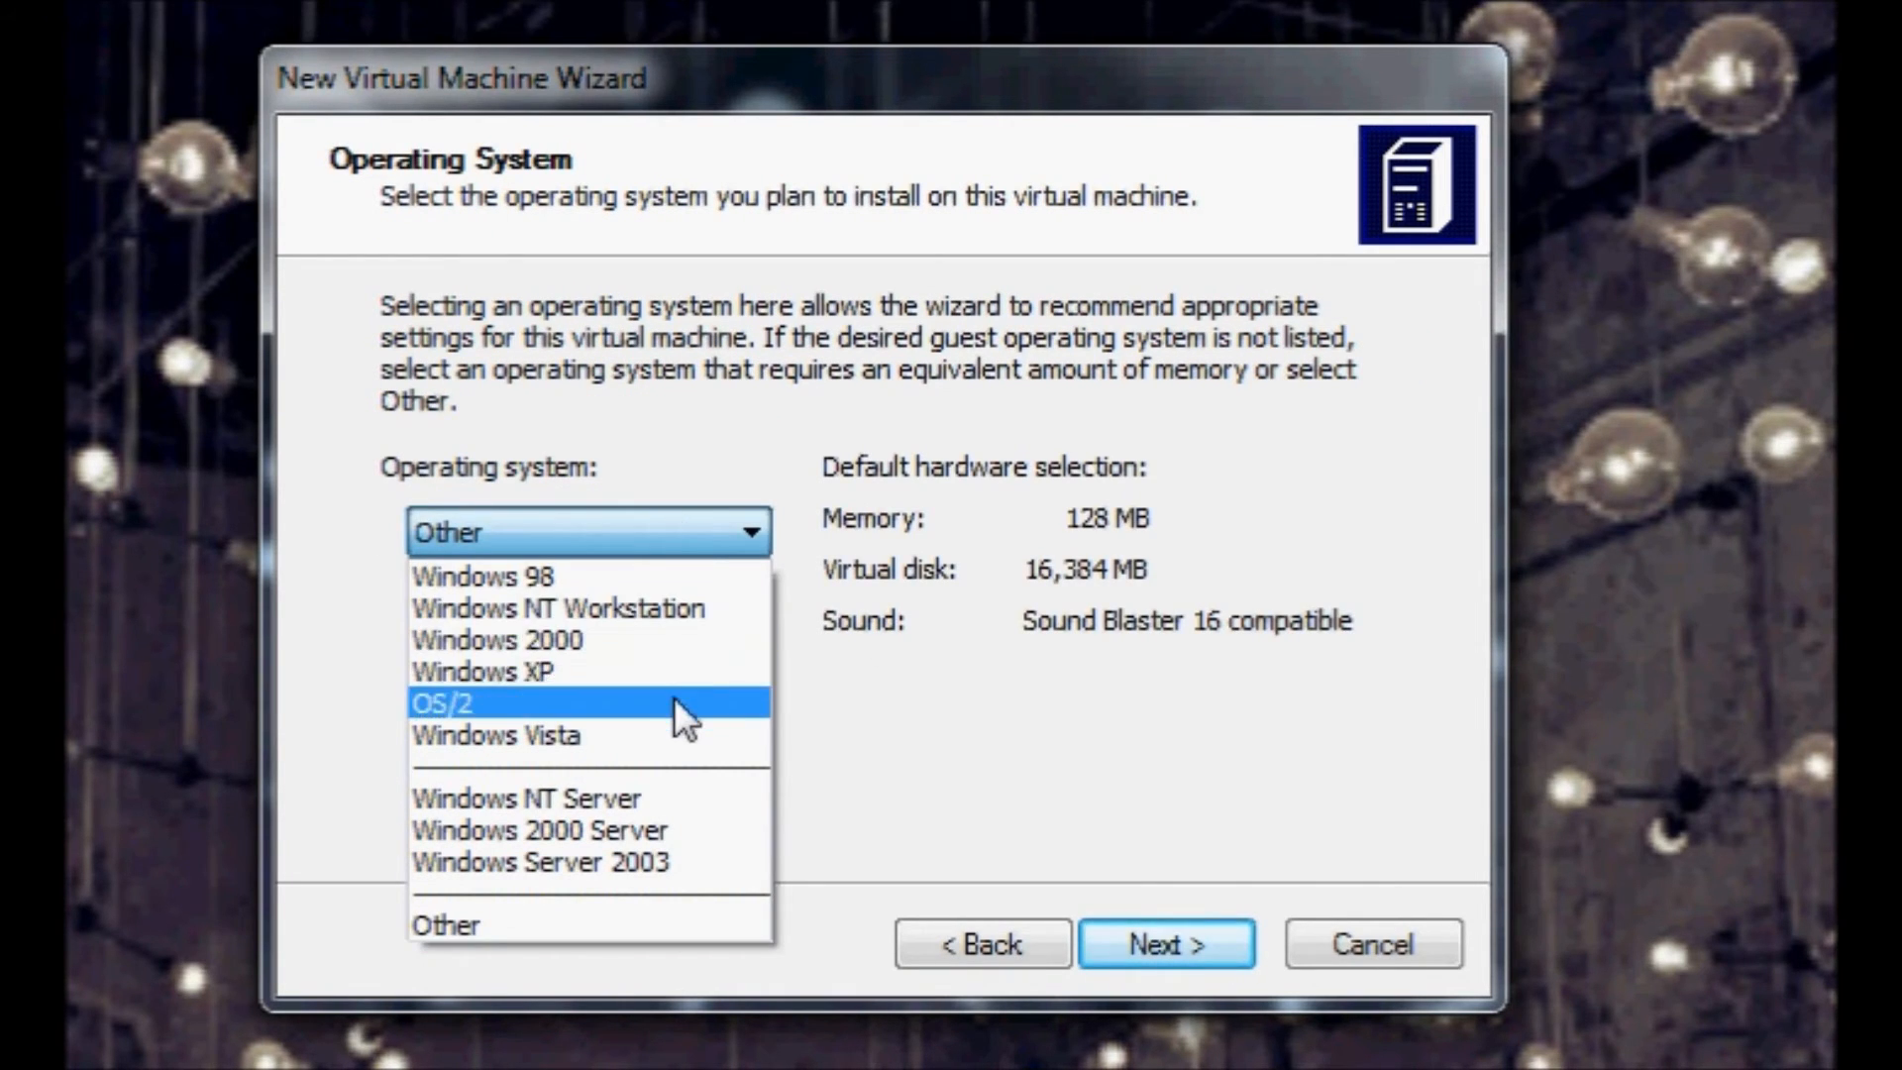
left_click(906, 701)
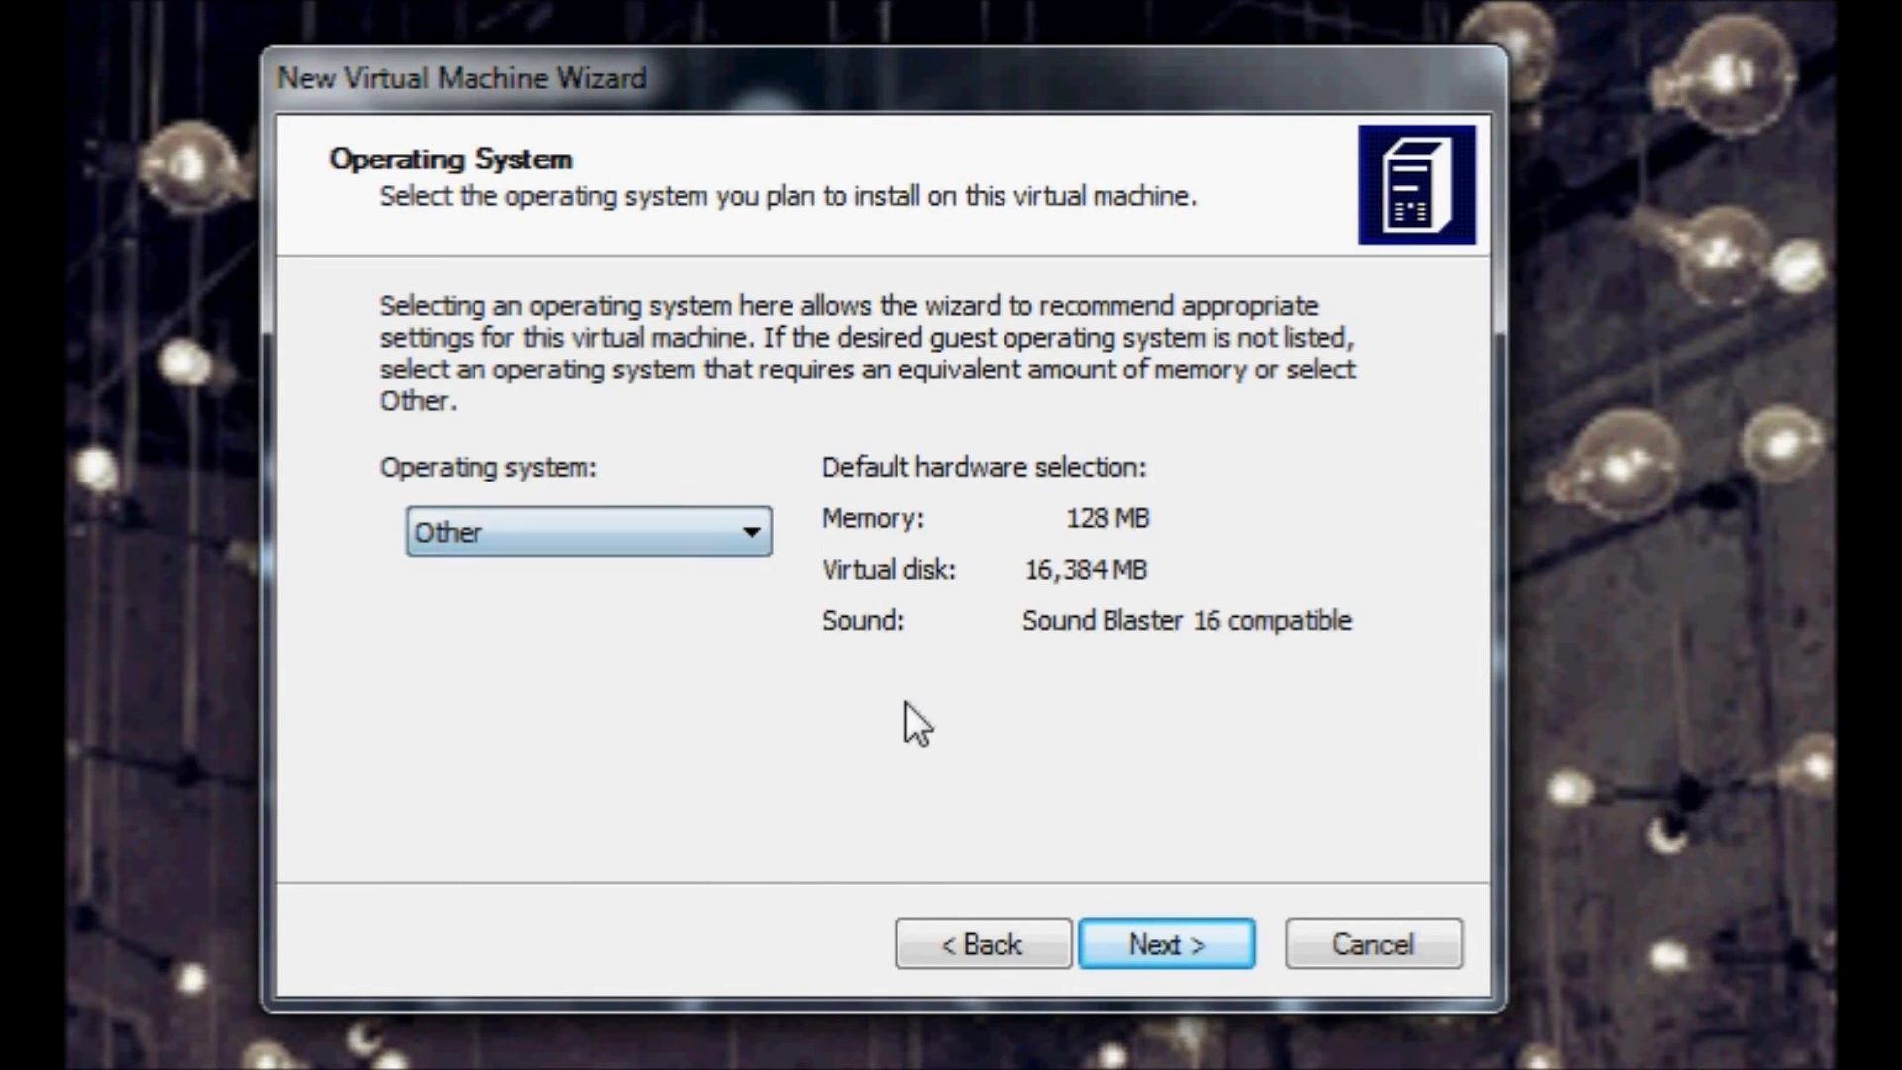
left_click(1135, 927)
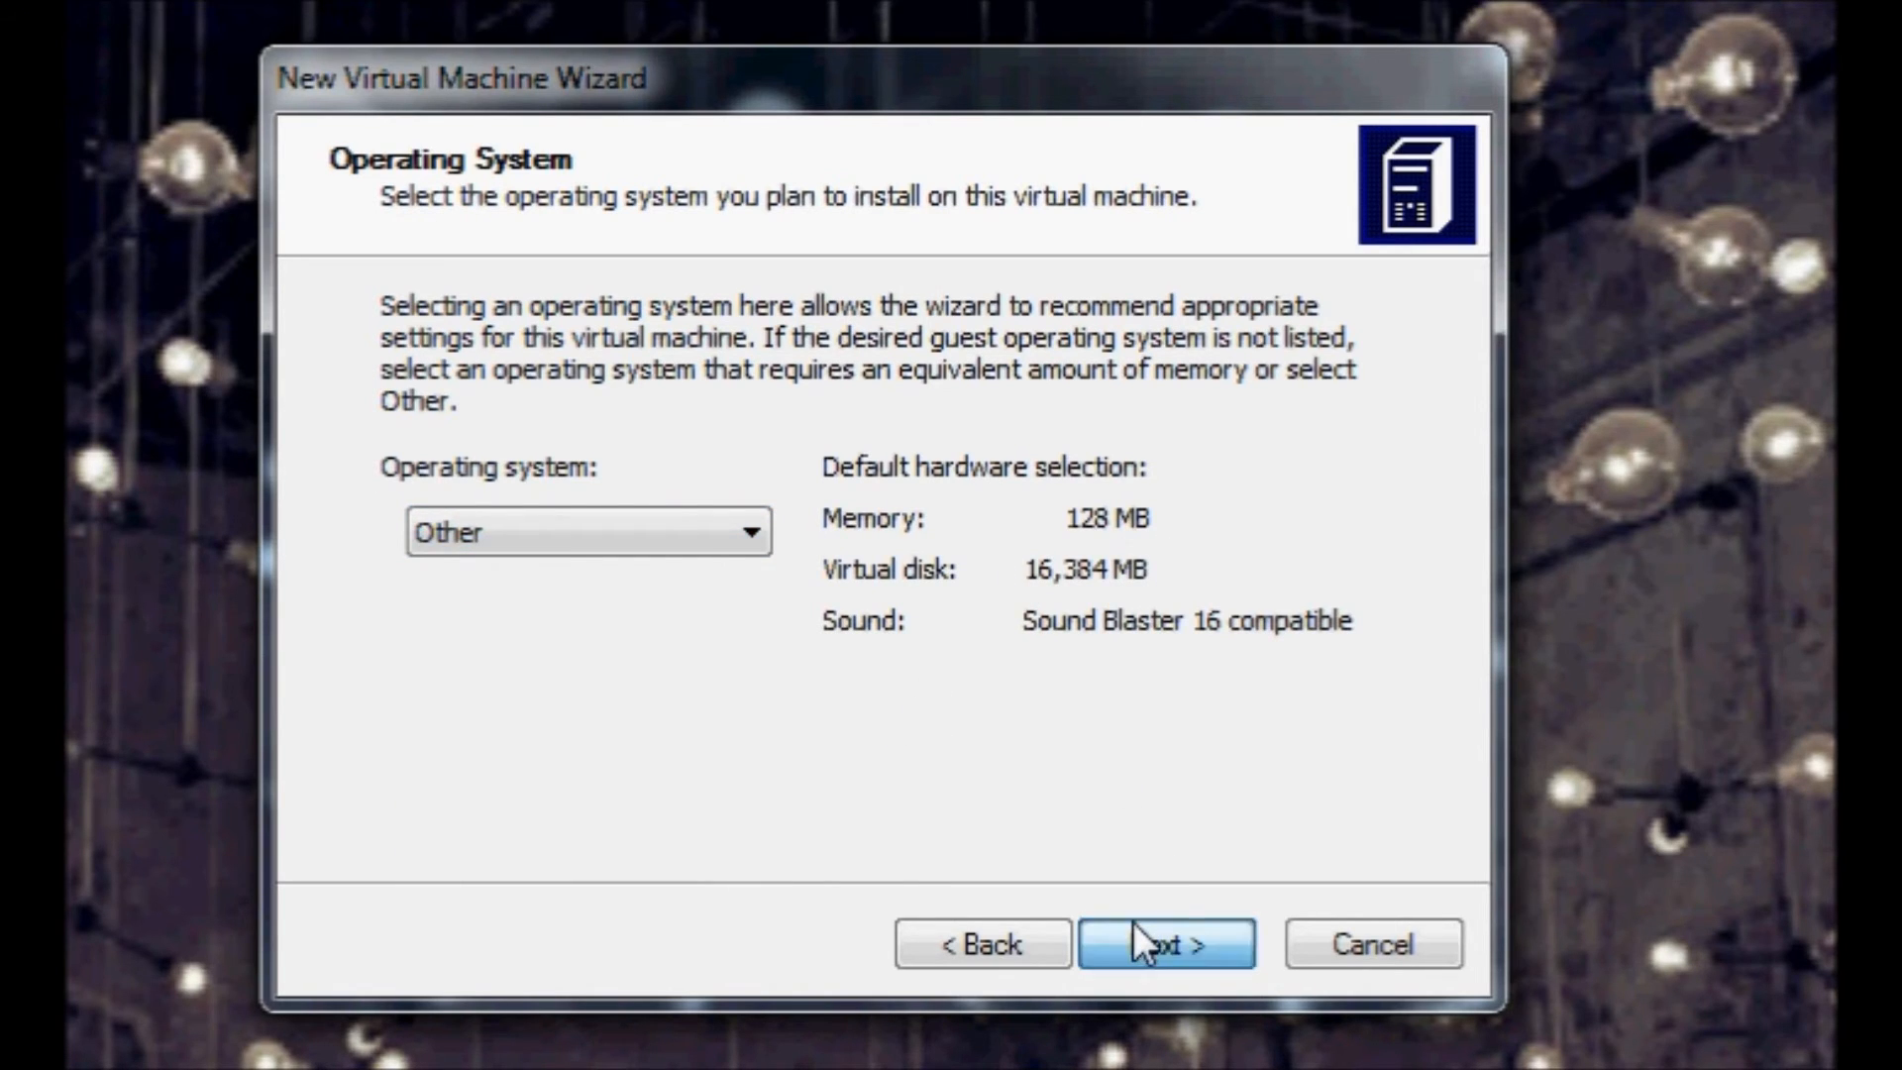
left_click(505, 597)
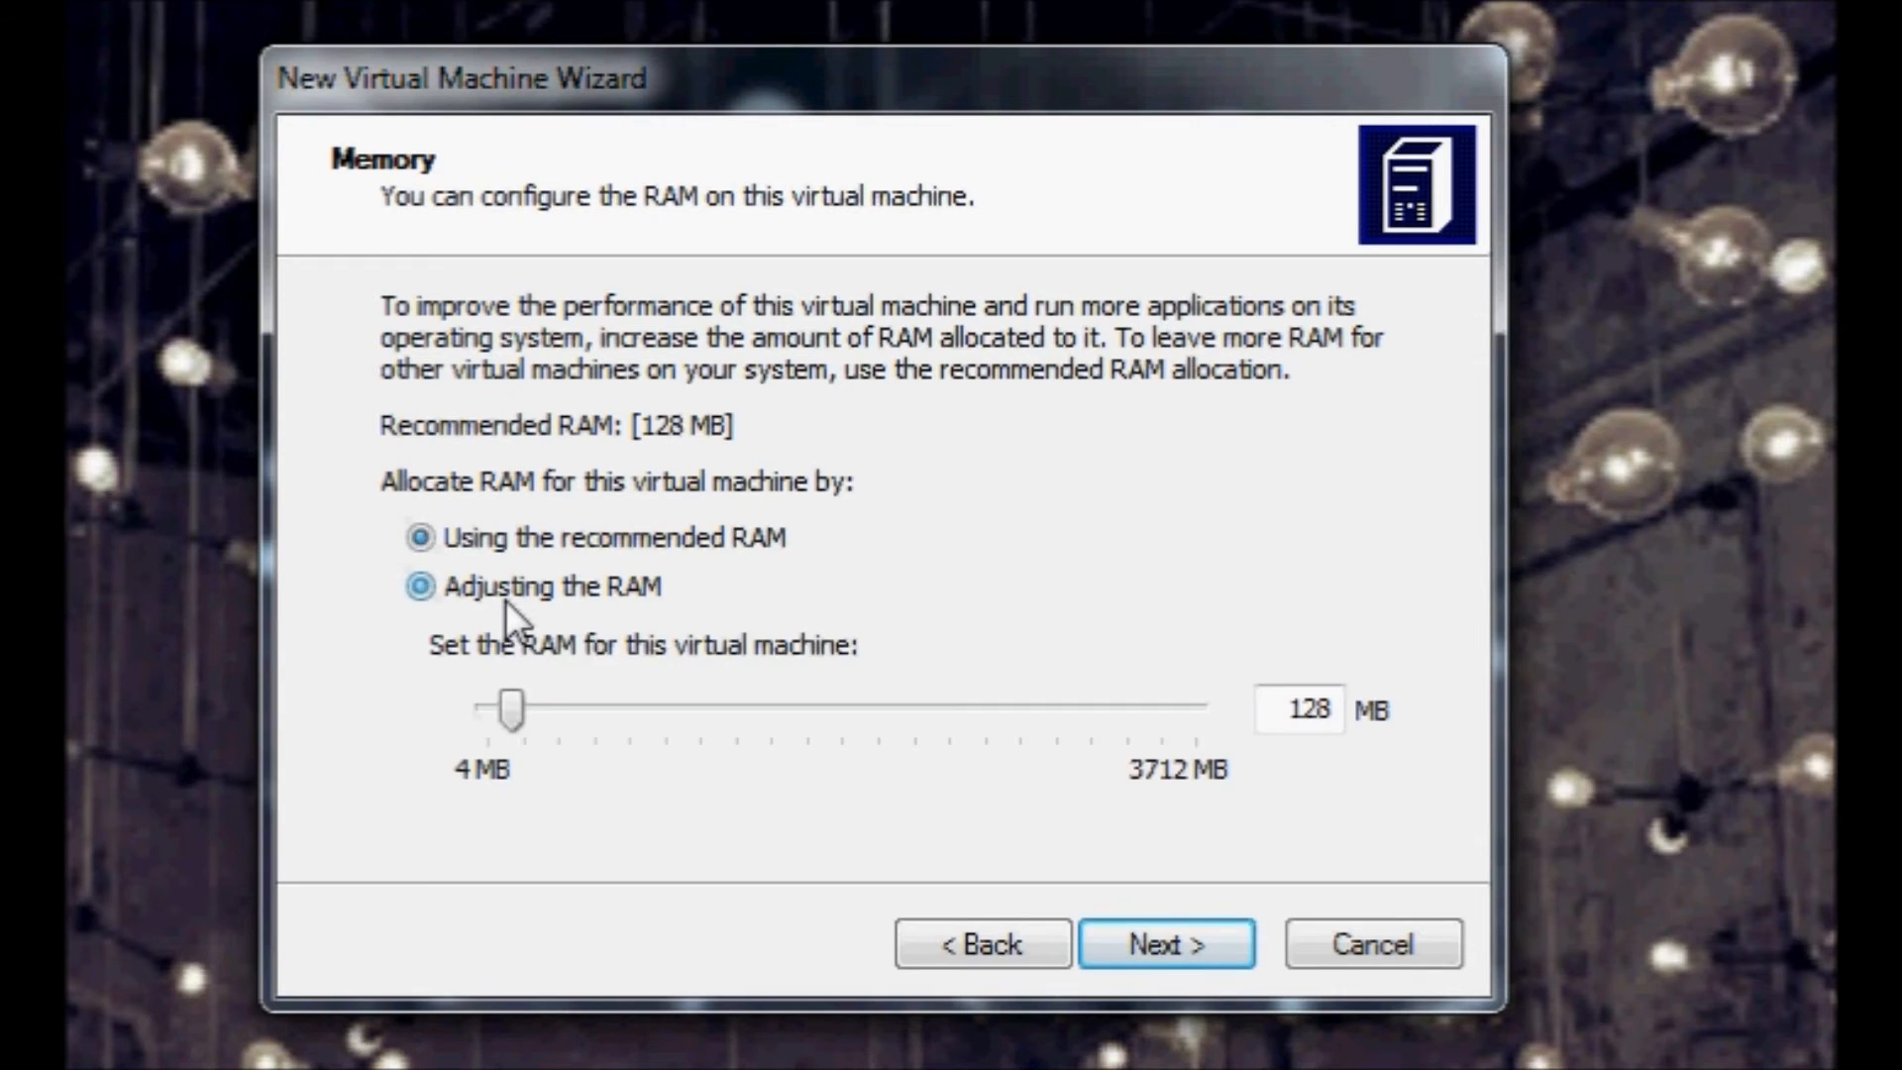
left_click_drag(521, 704, 790, 721)
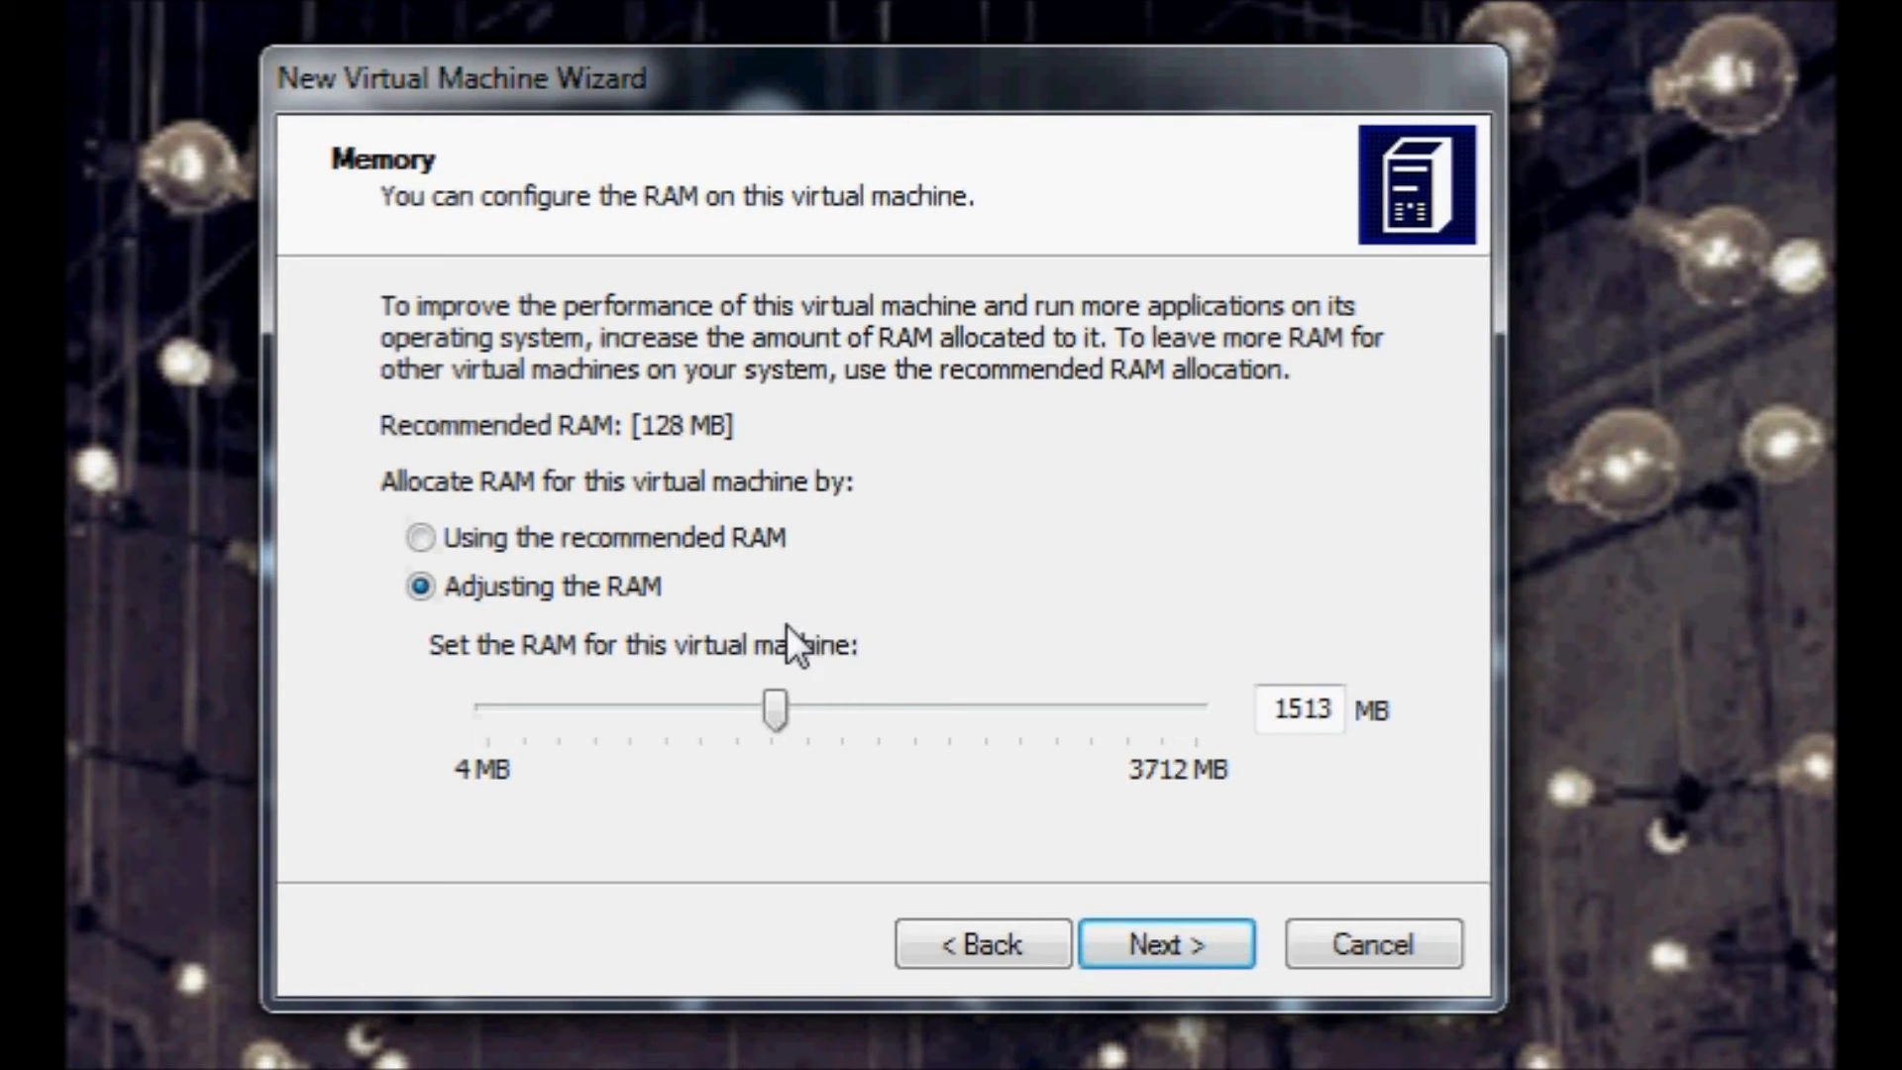
left_click(517, 539)
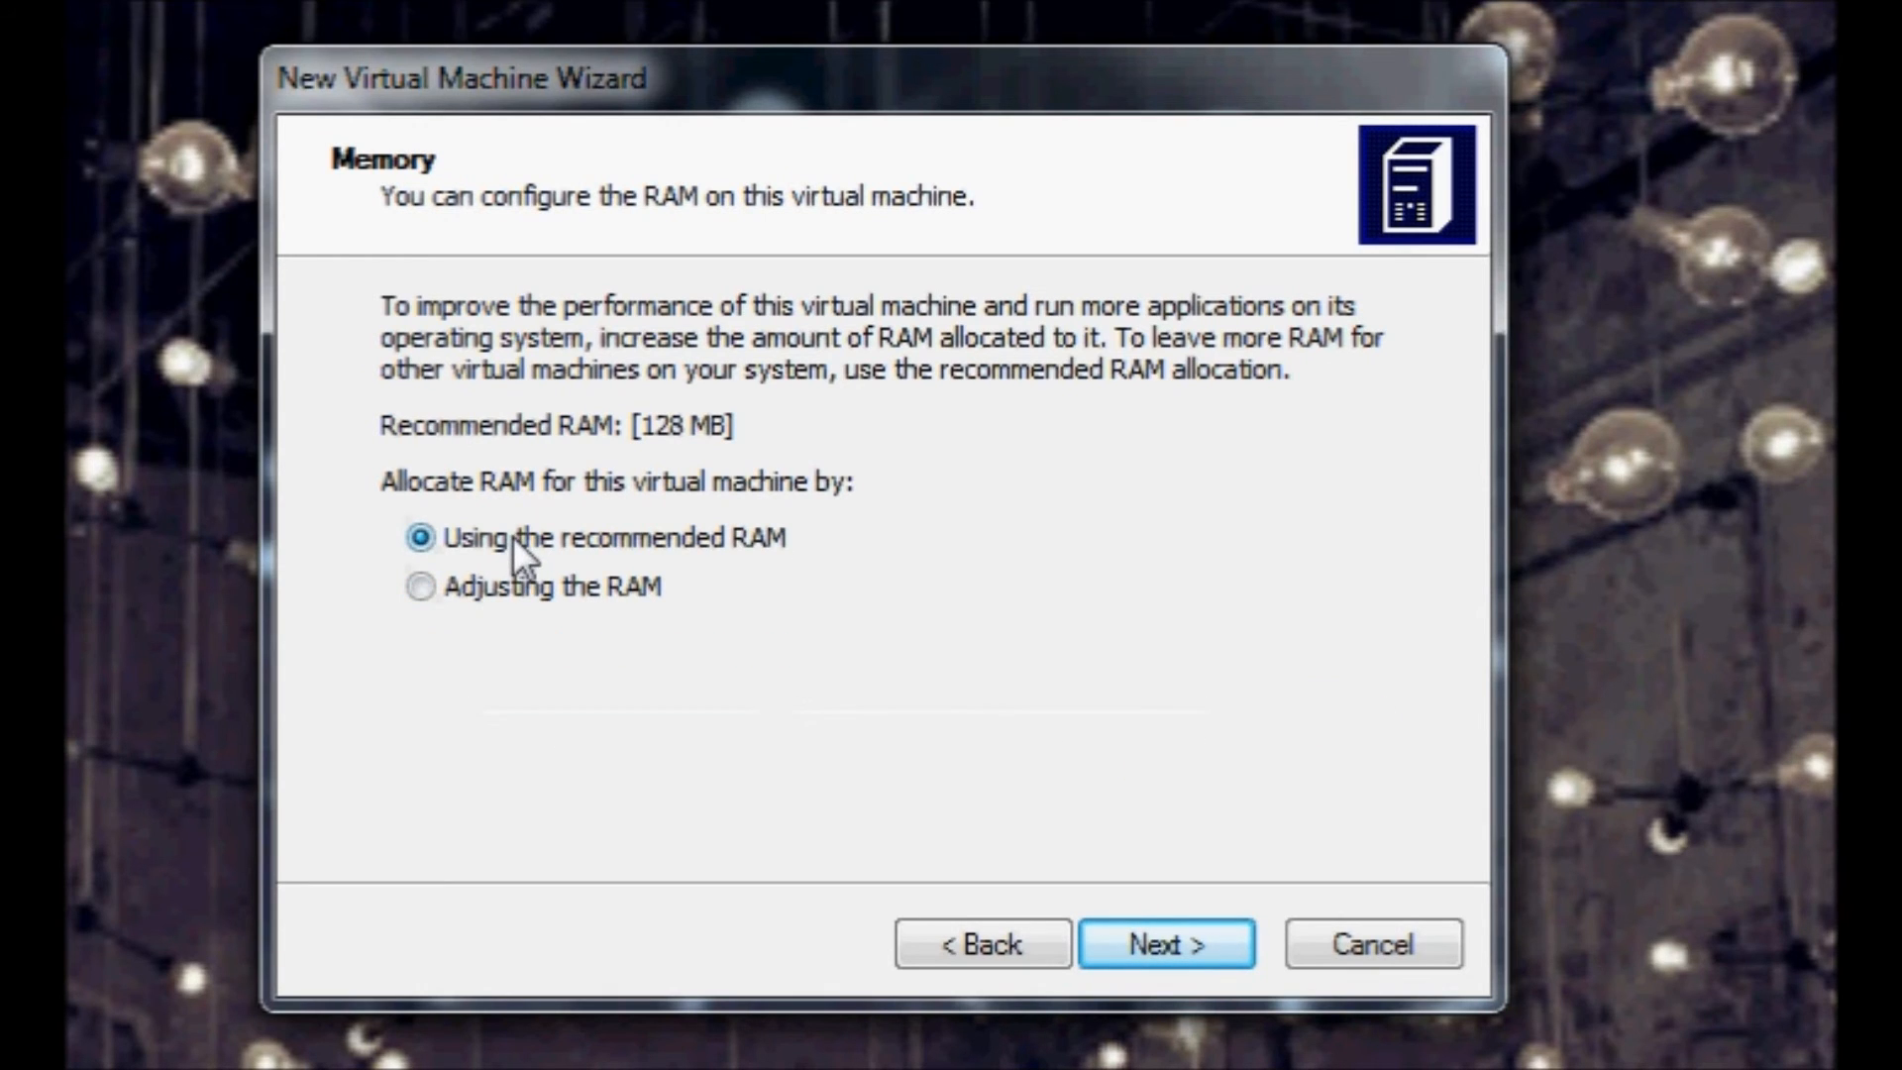
Continue with the recommended RAM and an existing virtual hard disk, and check the dialog for locating its .vhd file.
left_click(1125, 933)
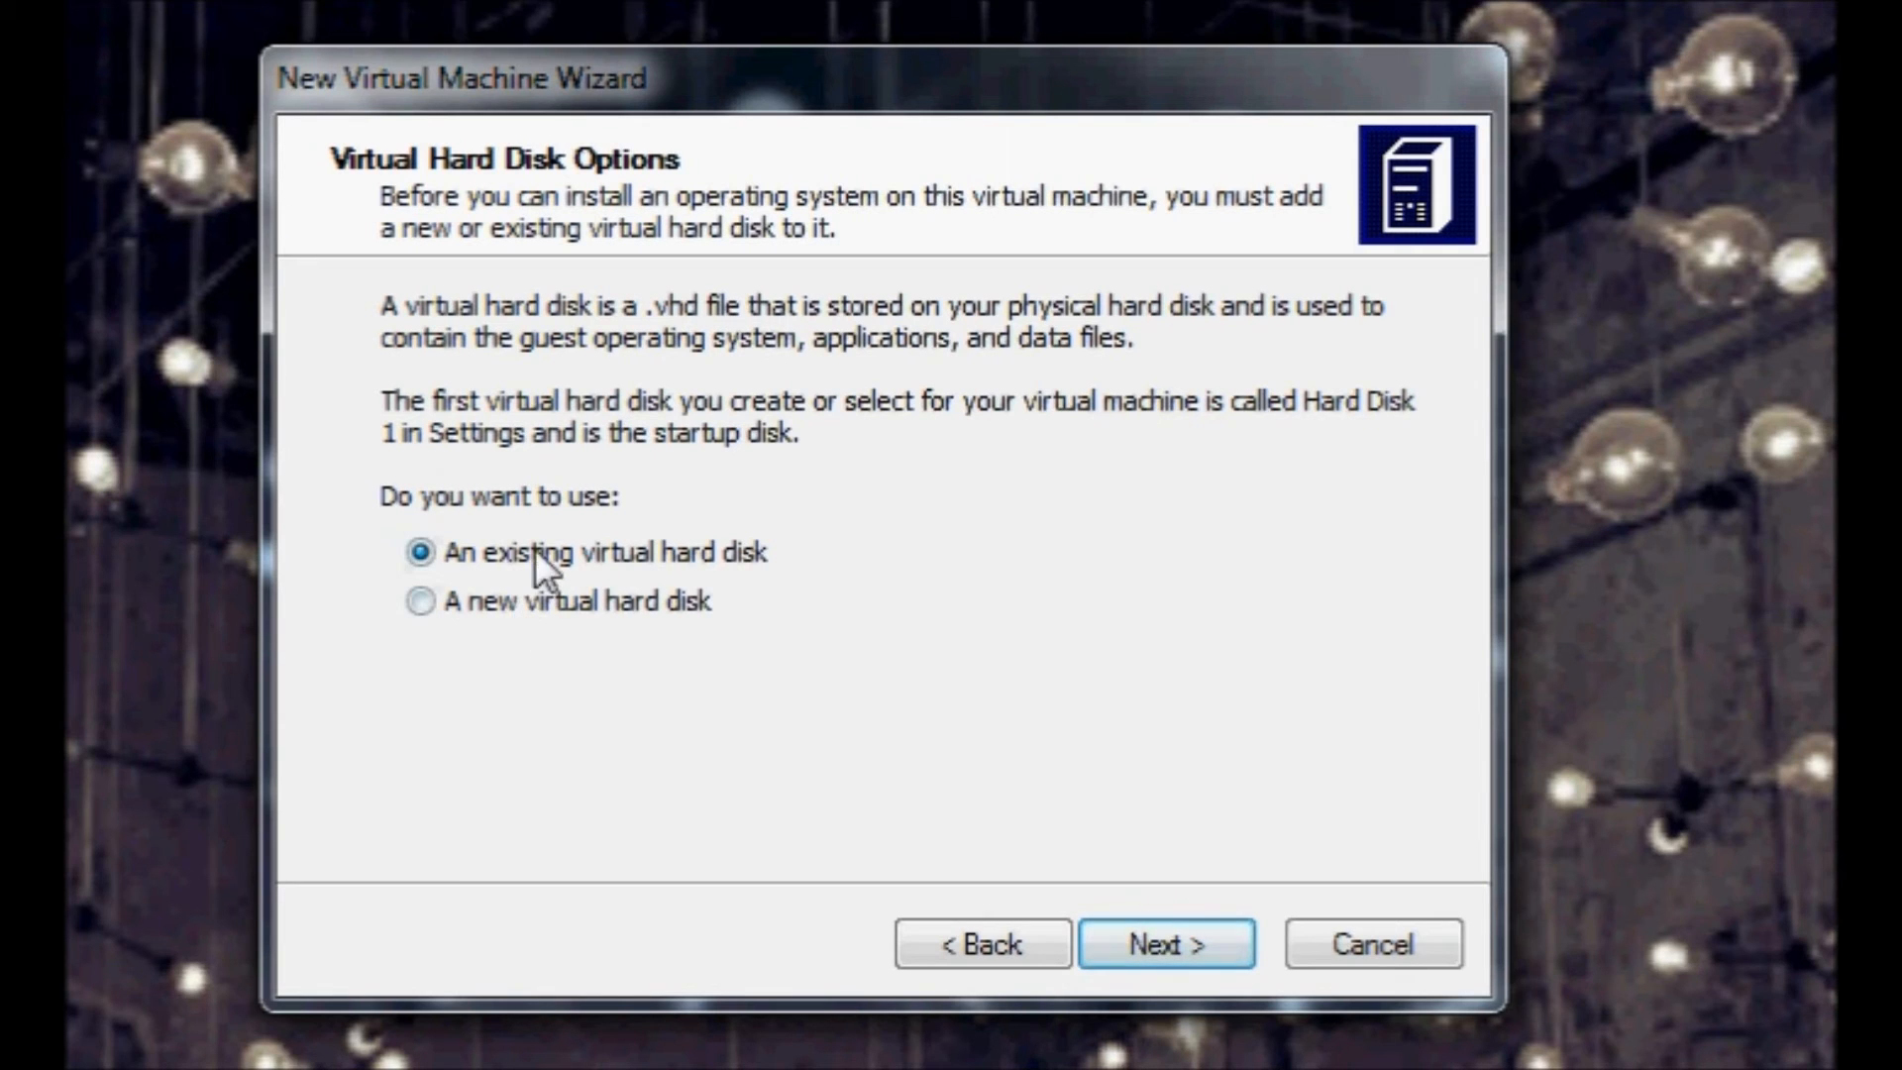
left_click(1199, 963)
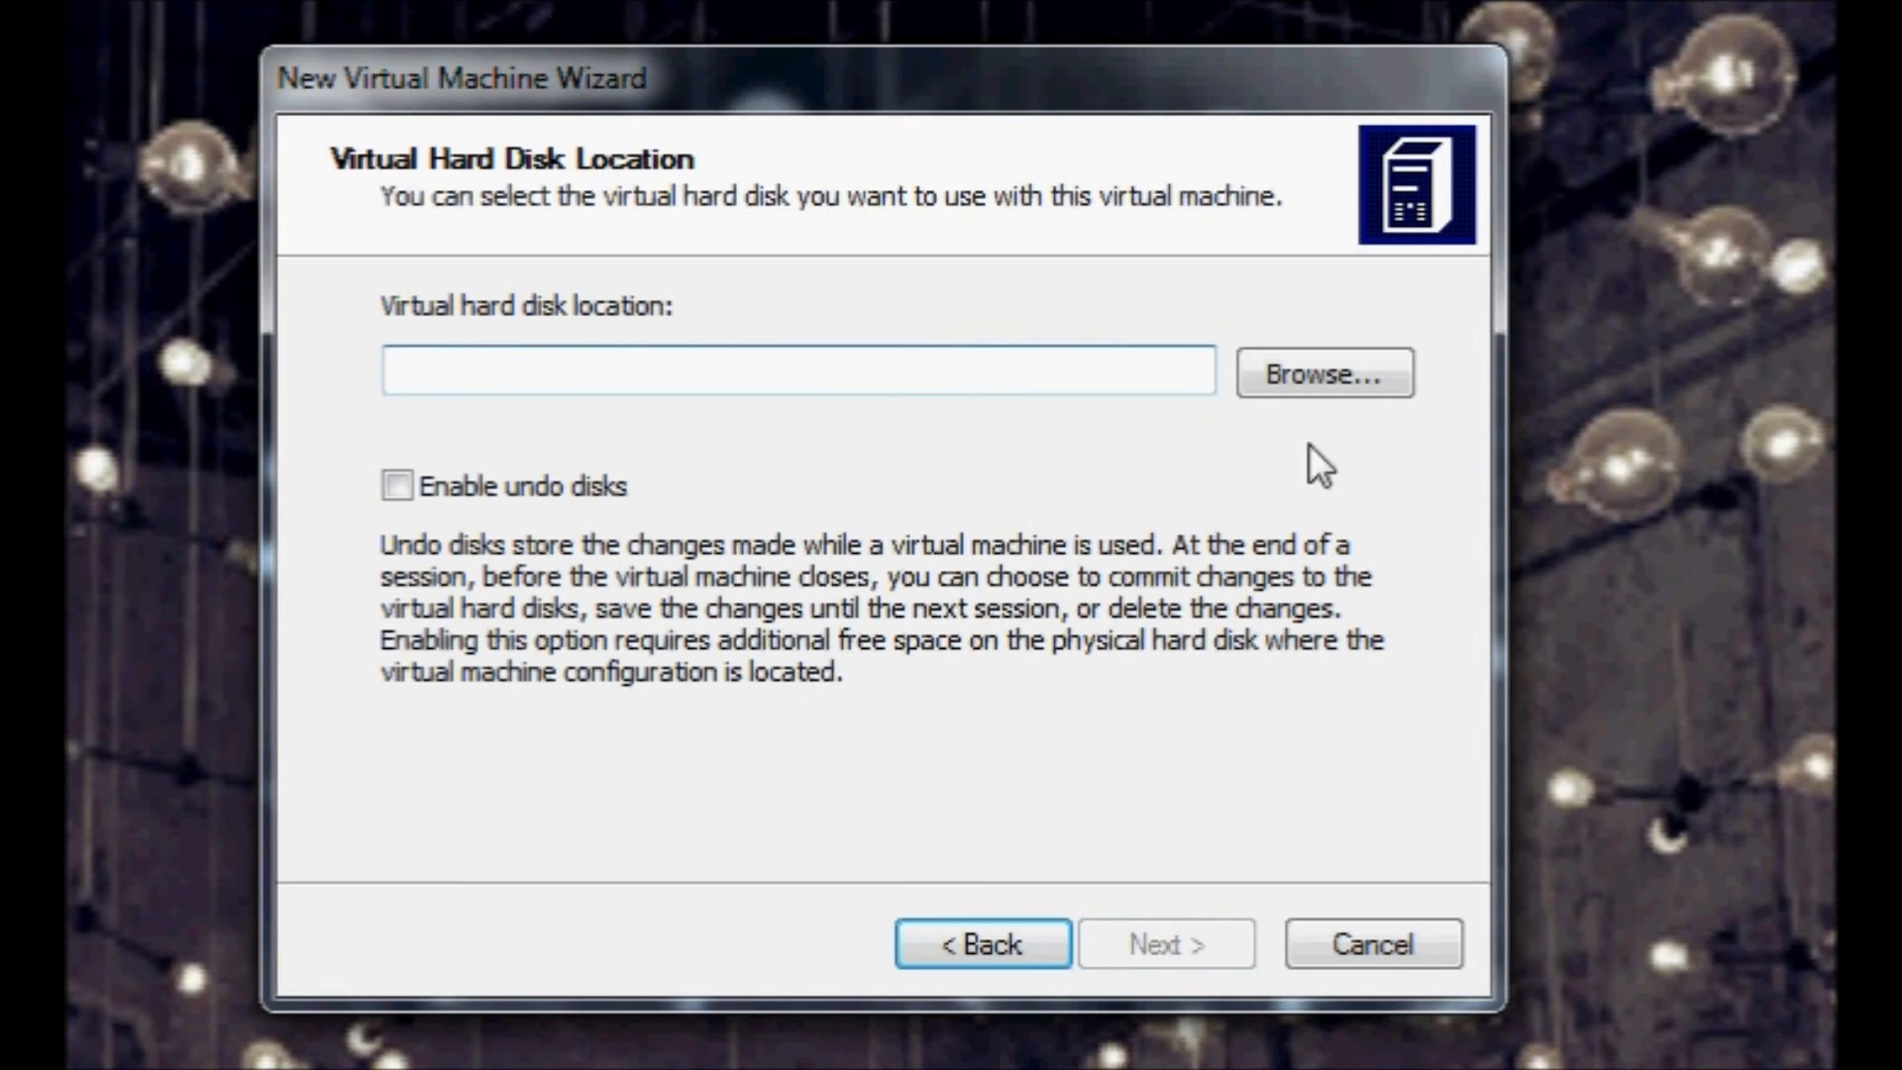
left_click(1322, 387)
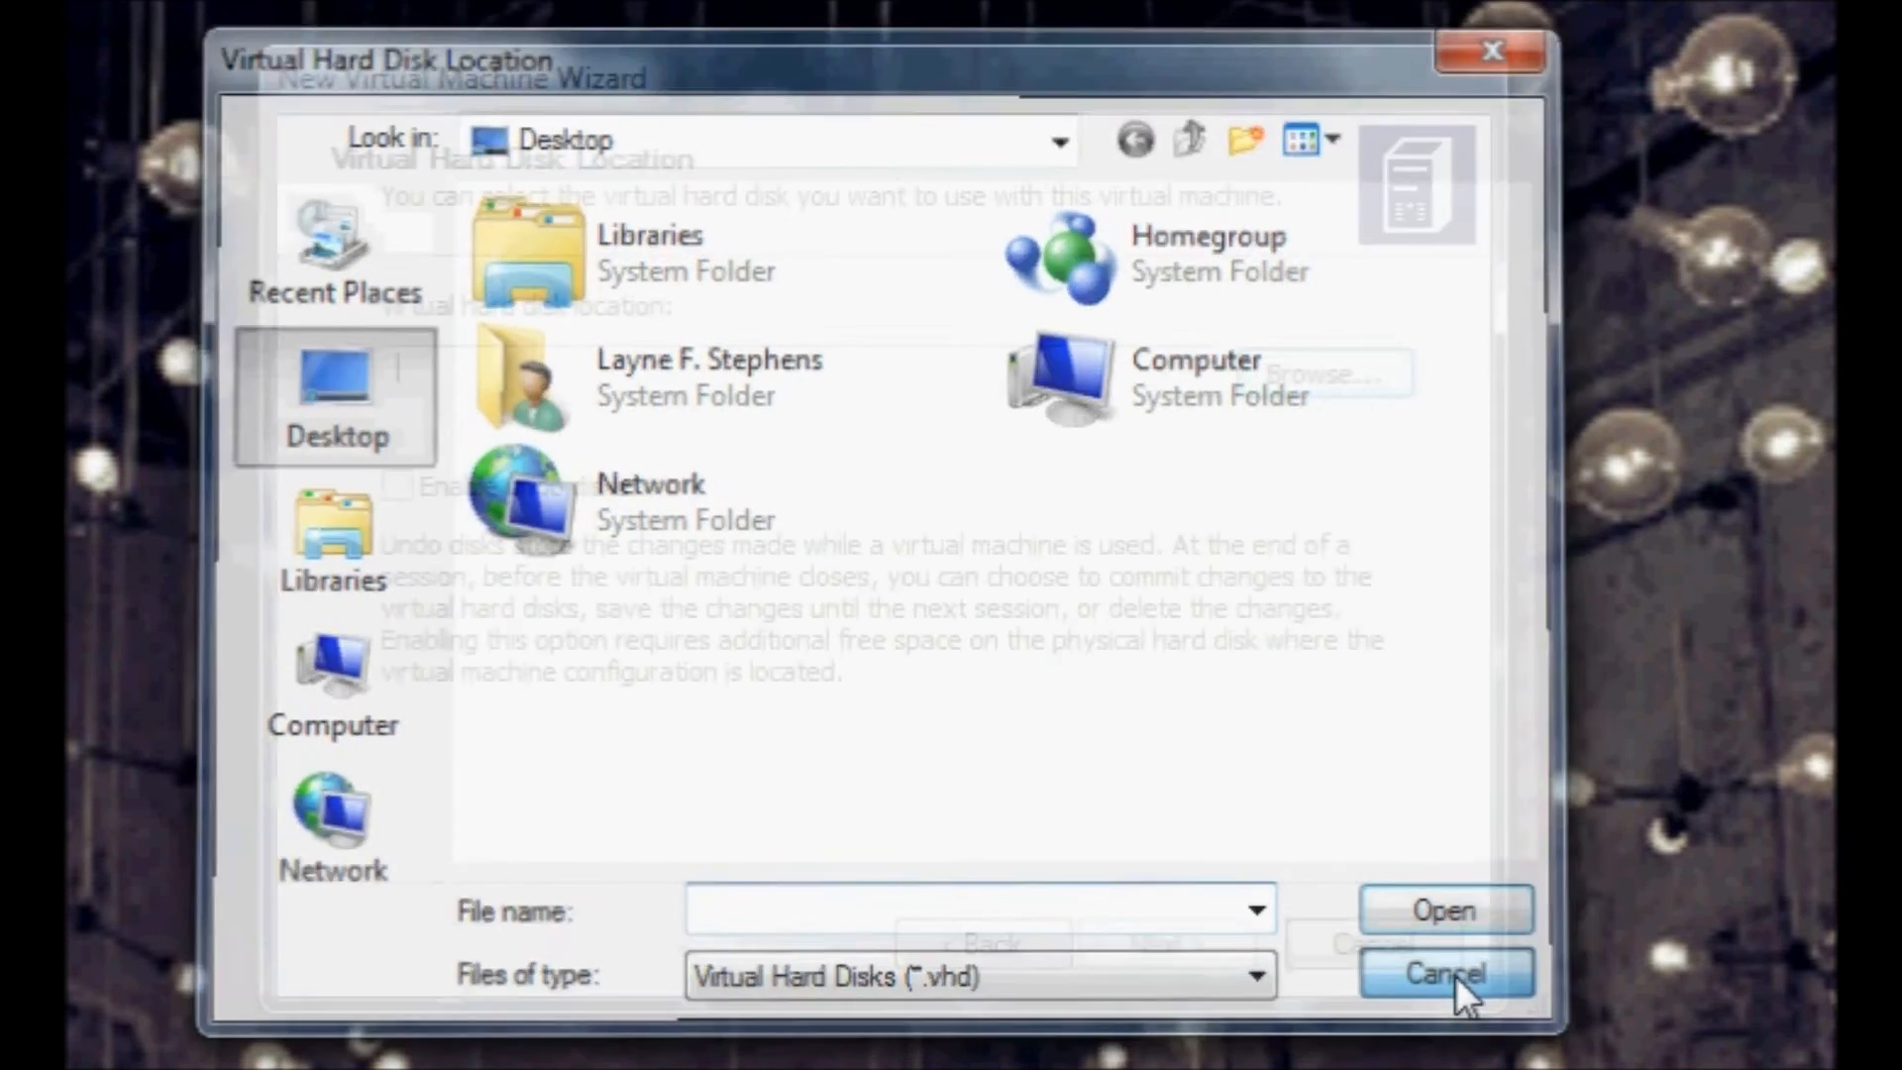
left_click(1455, 974)
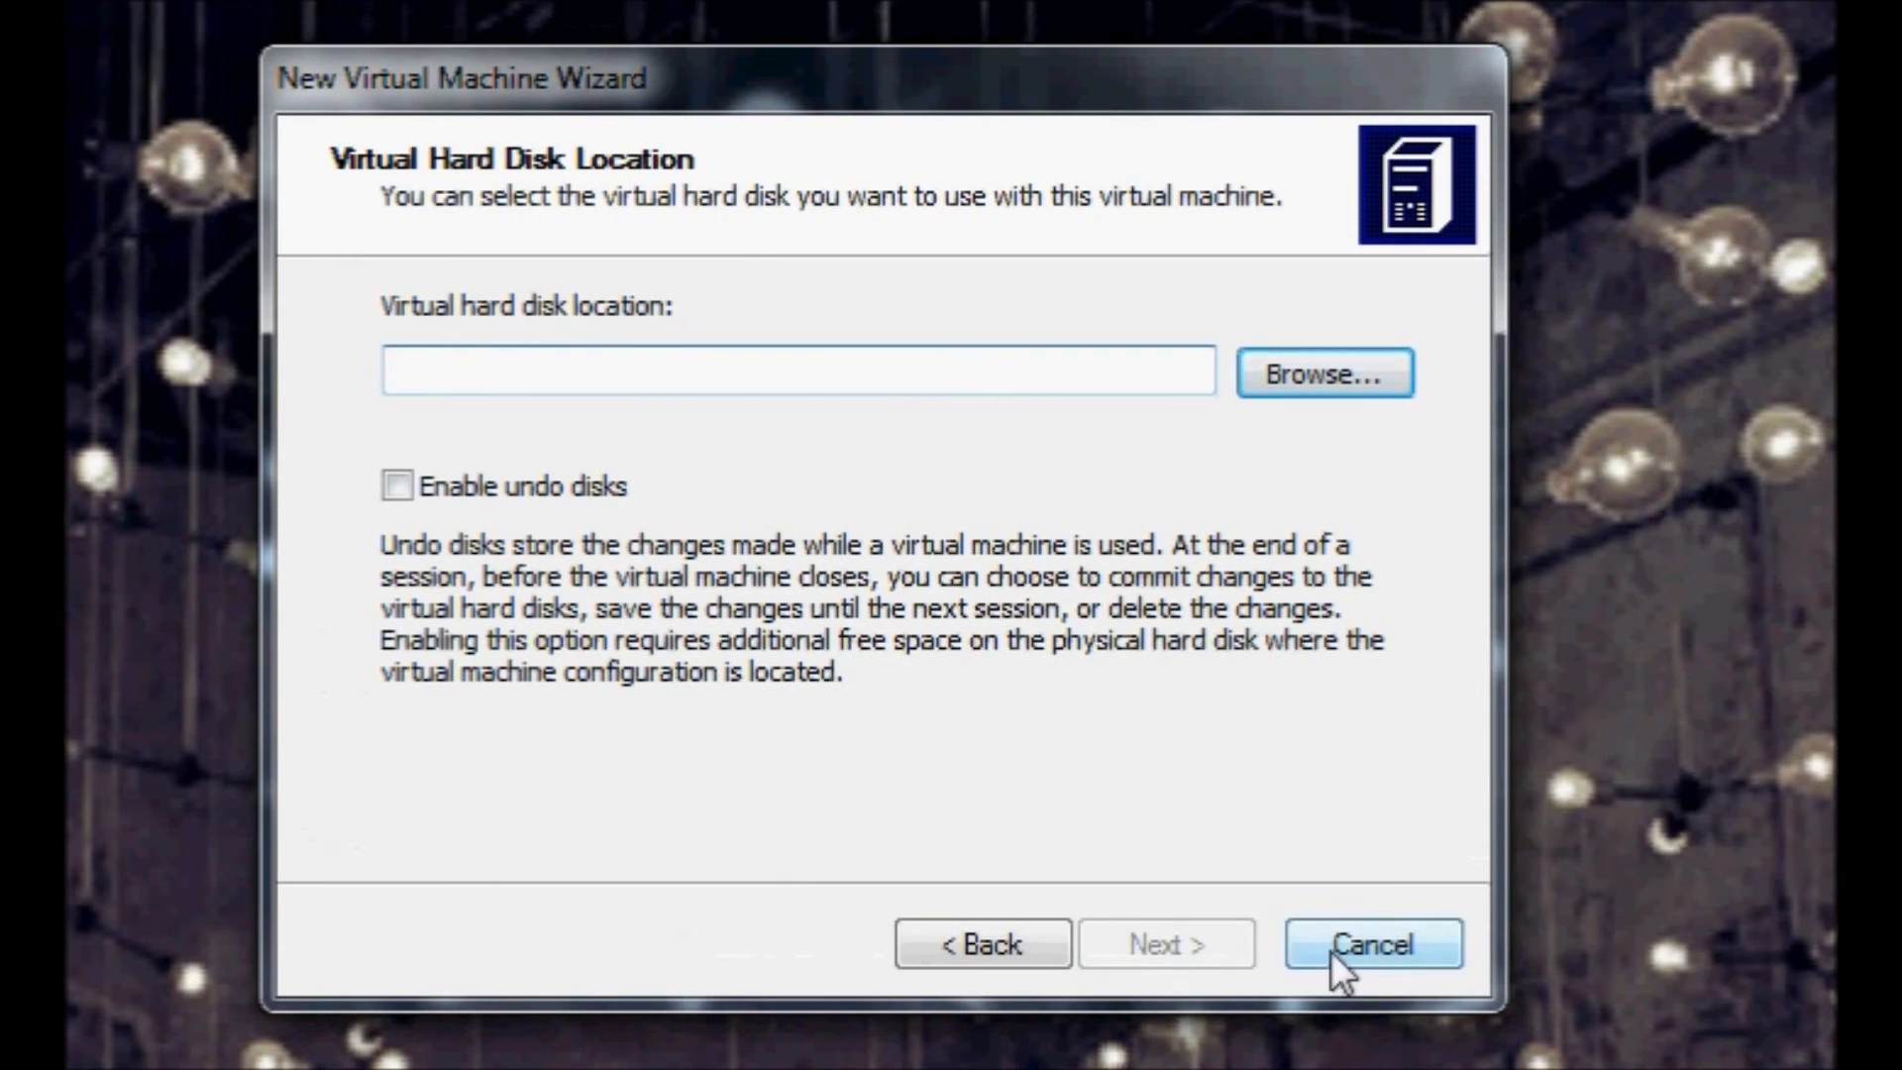
Cancel the New Virtual Machine Wizard, and boot the existing Windows 98 virtual machine to its desktop.
left_click(1375, 941)
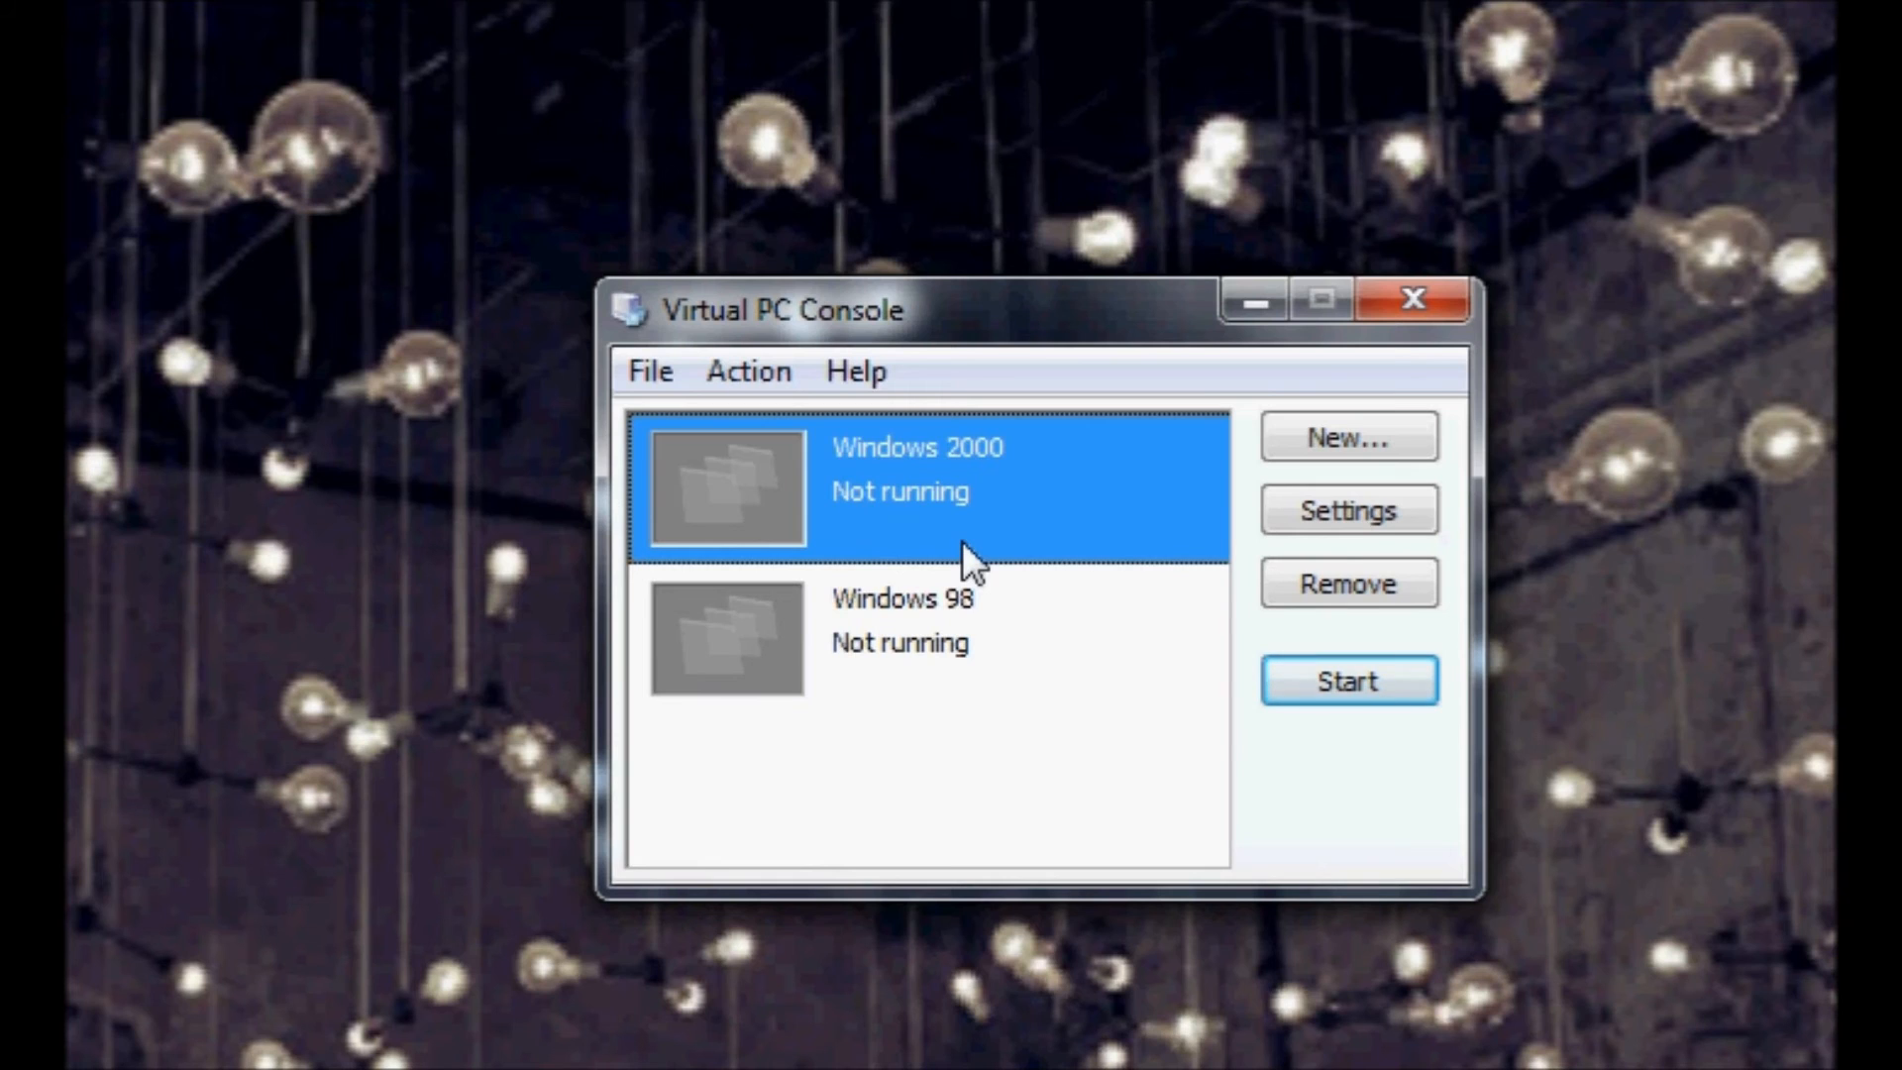
double_click(996, 591)
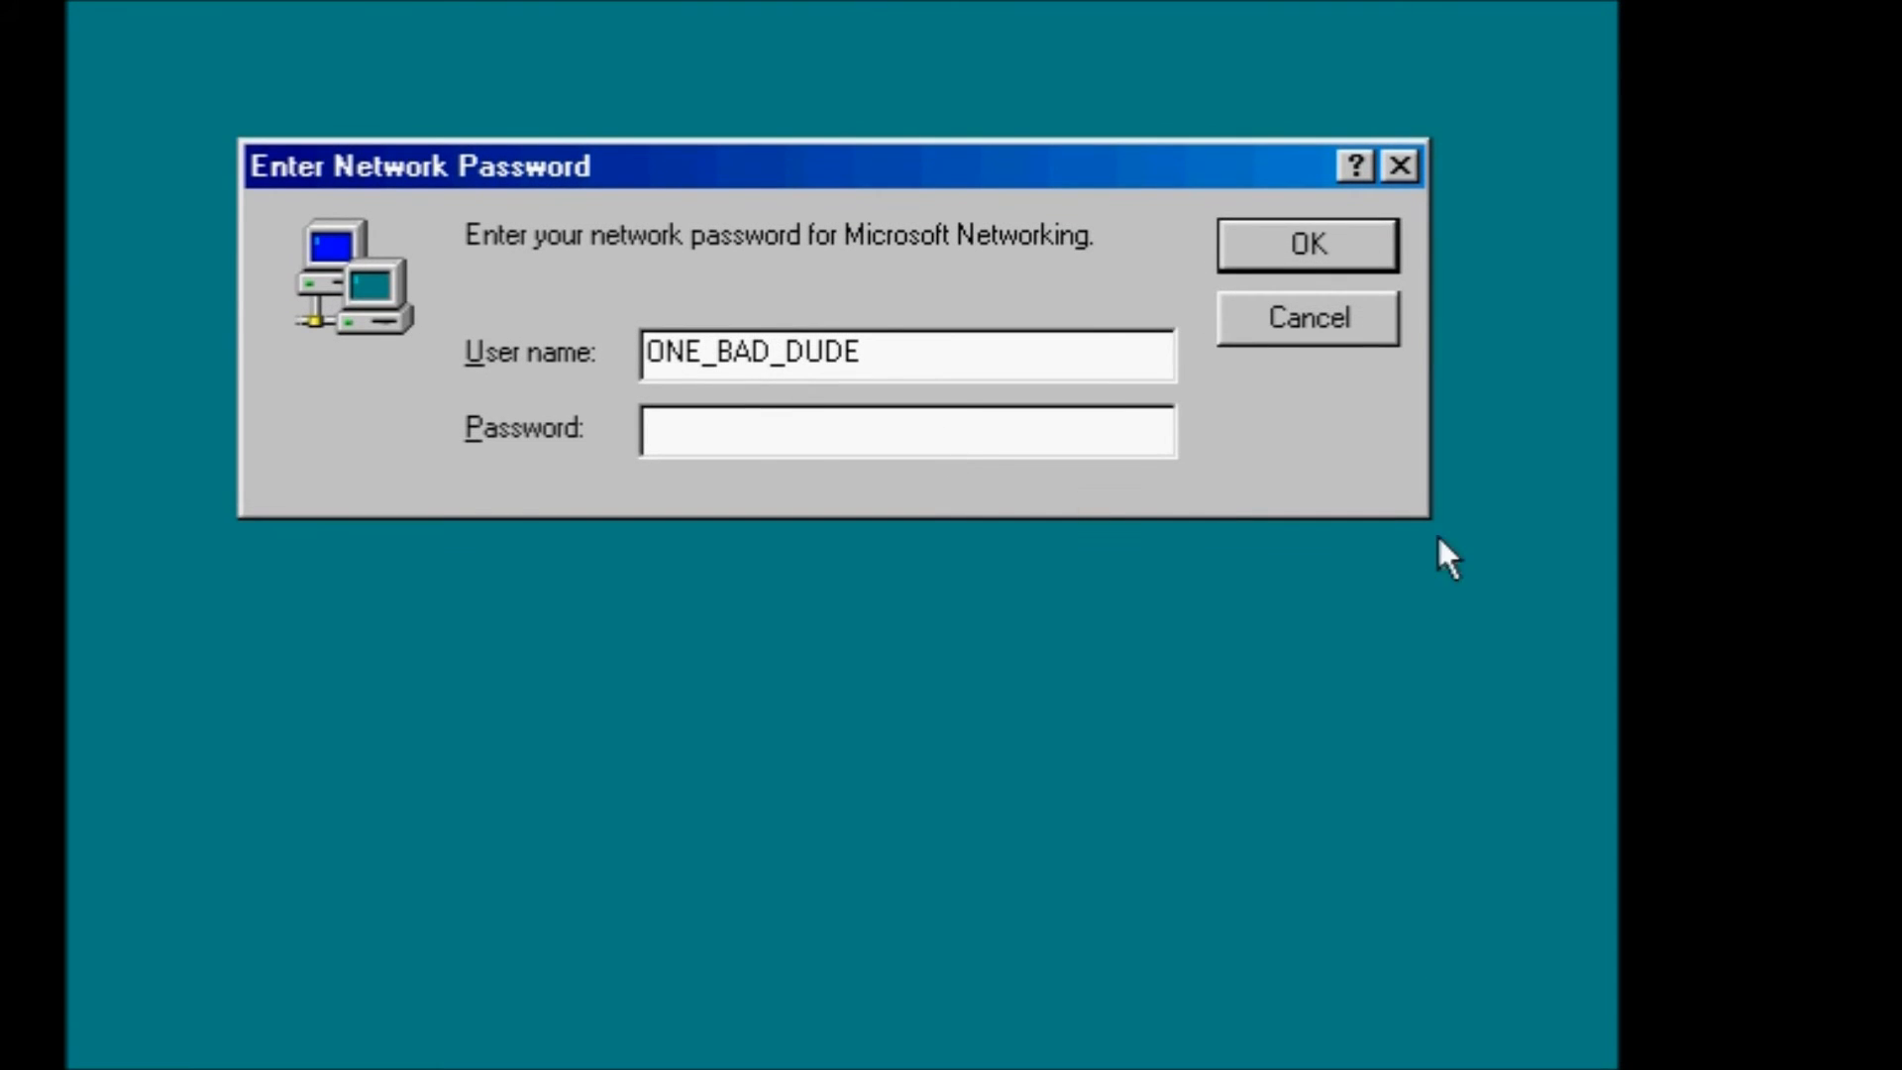
left_click(1259, 242)
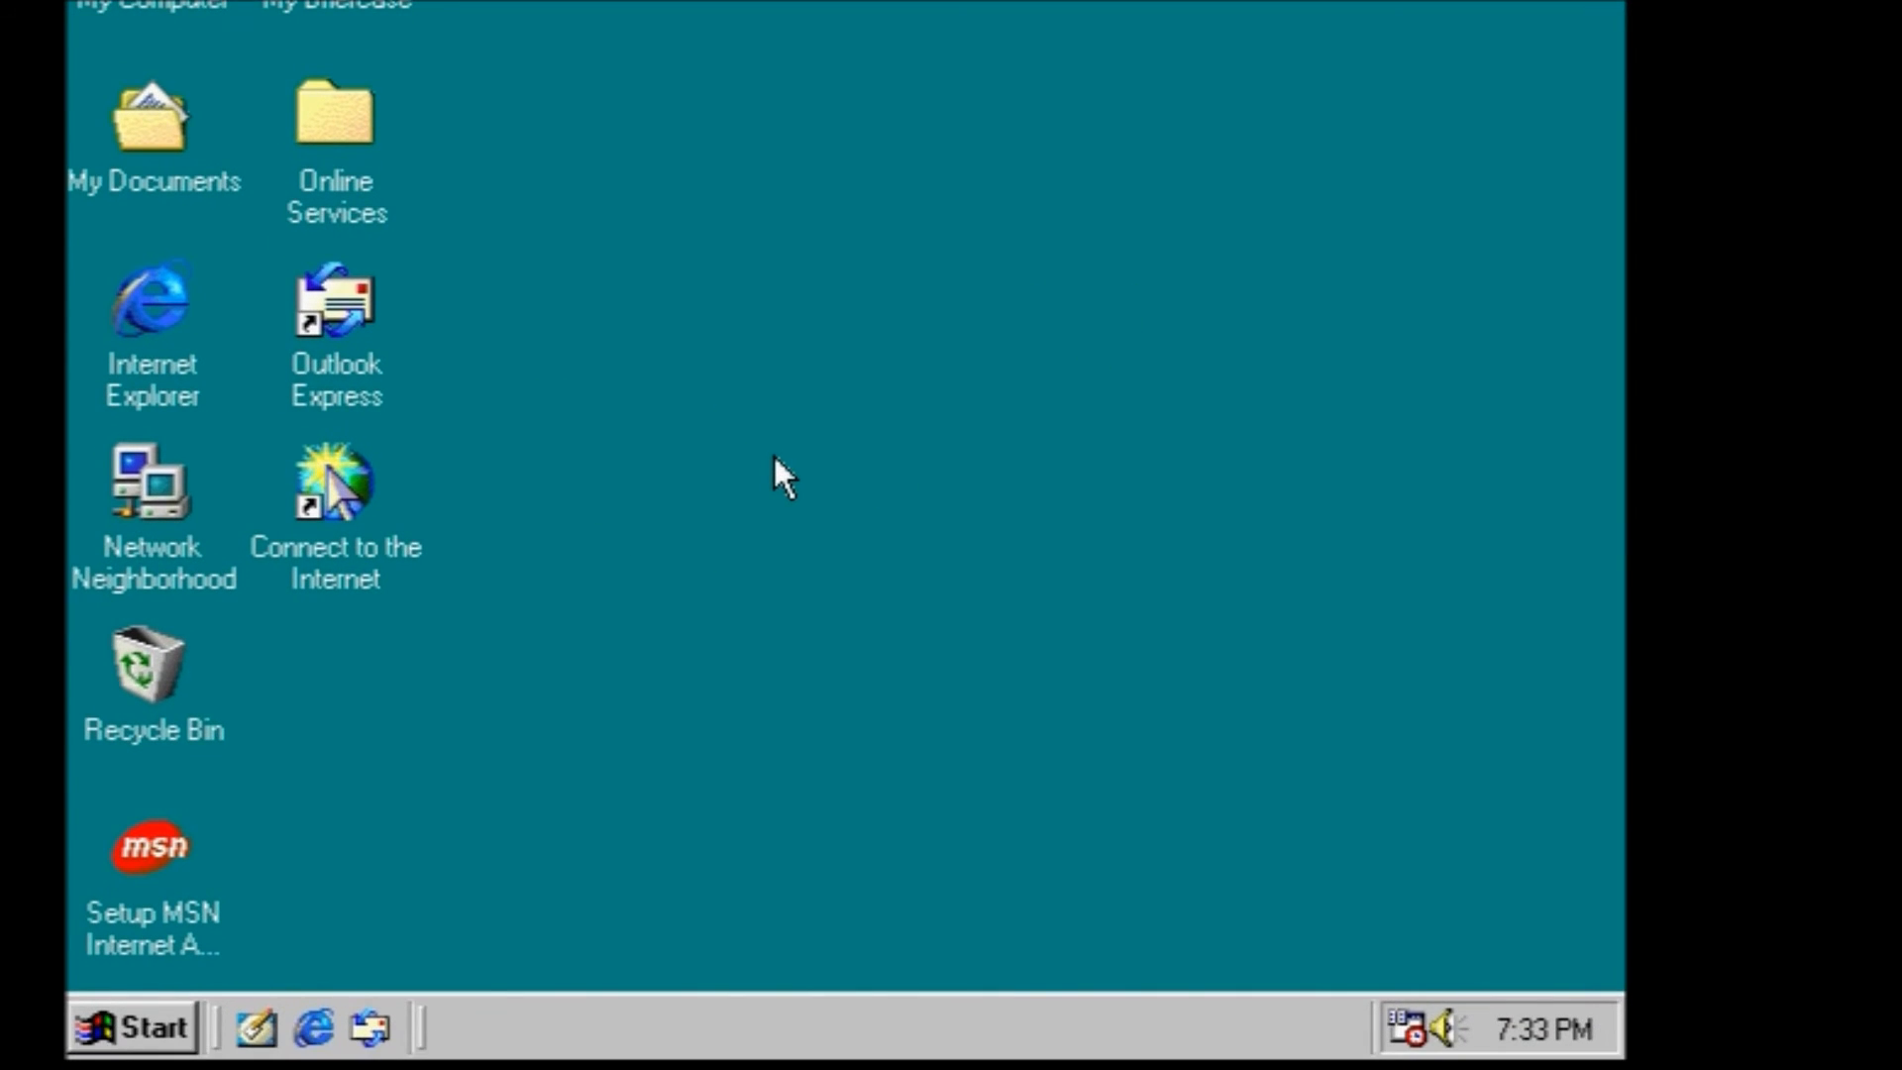
Look at the Start menu of the running Windows 98 virtual machine, and close it again.
left_click(131, 1027)
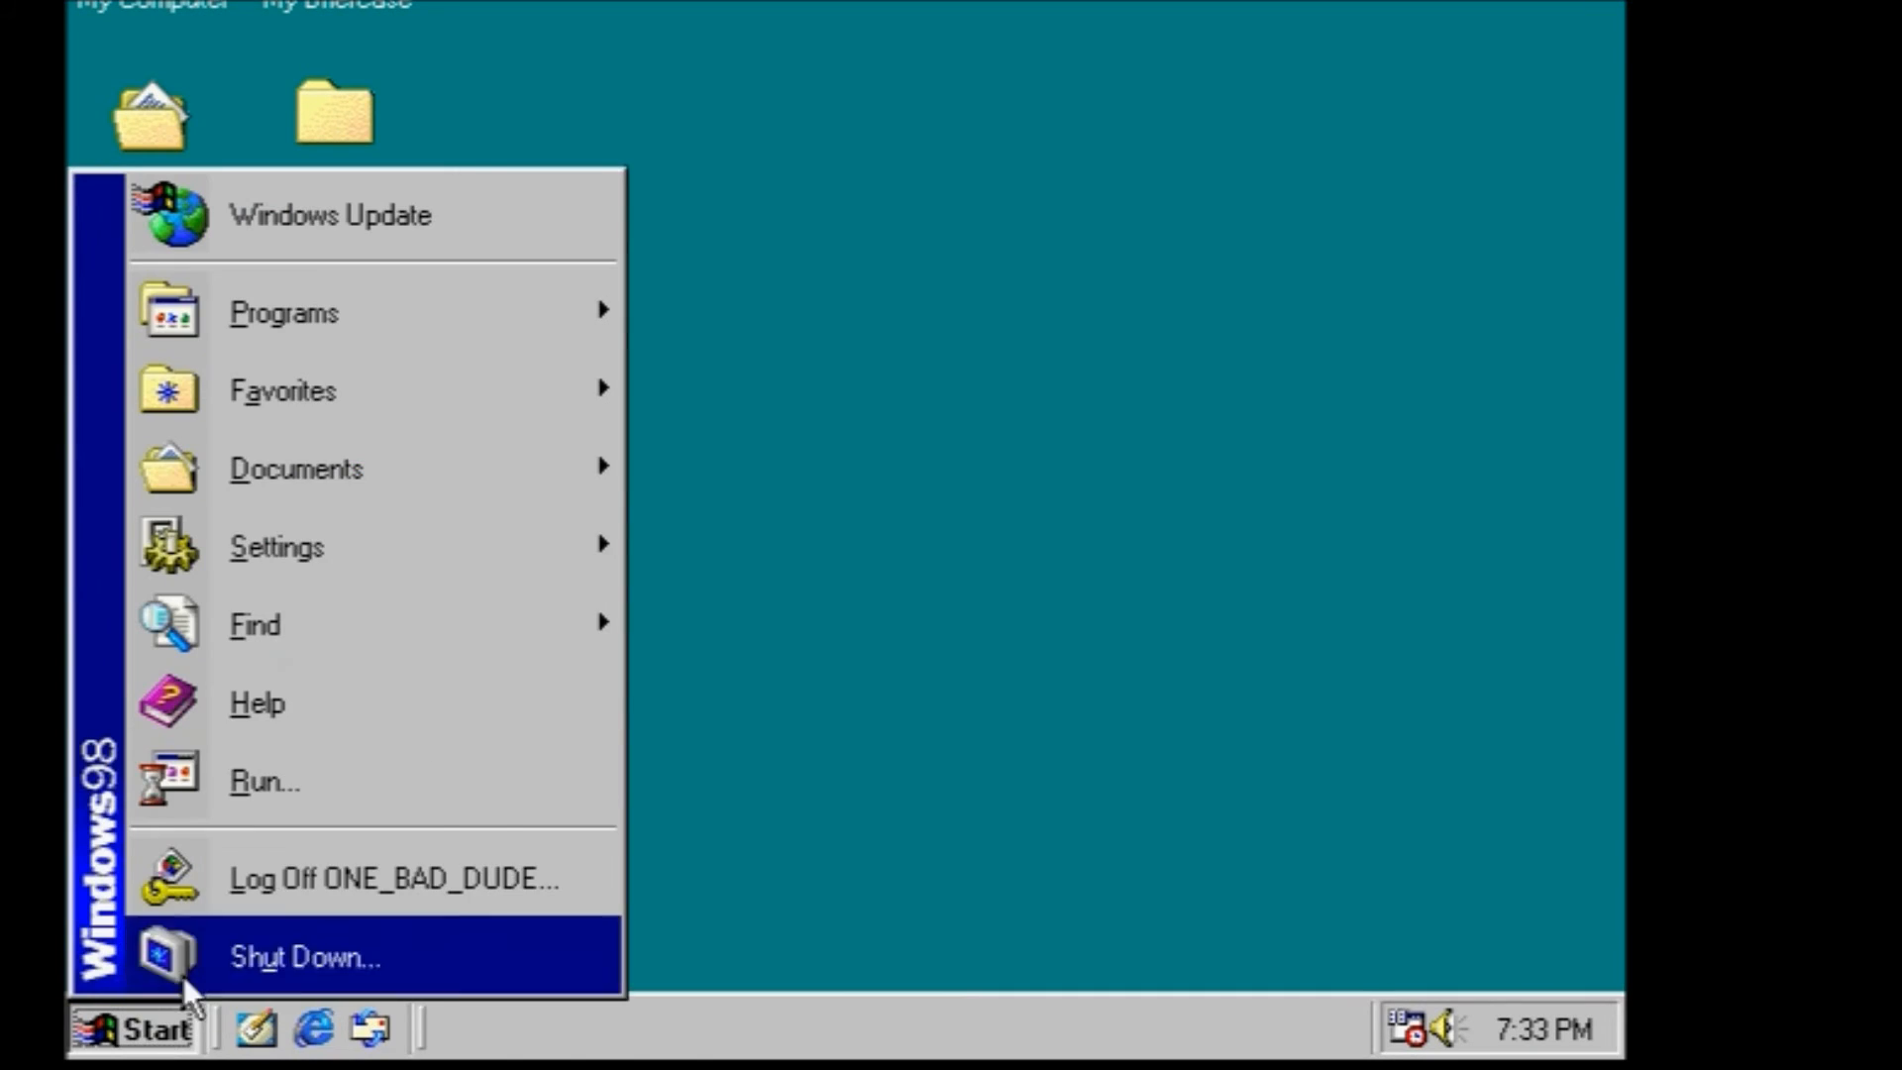
left_click(799, 575)
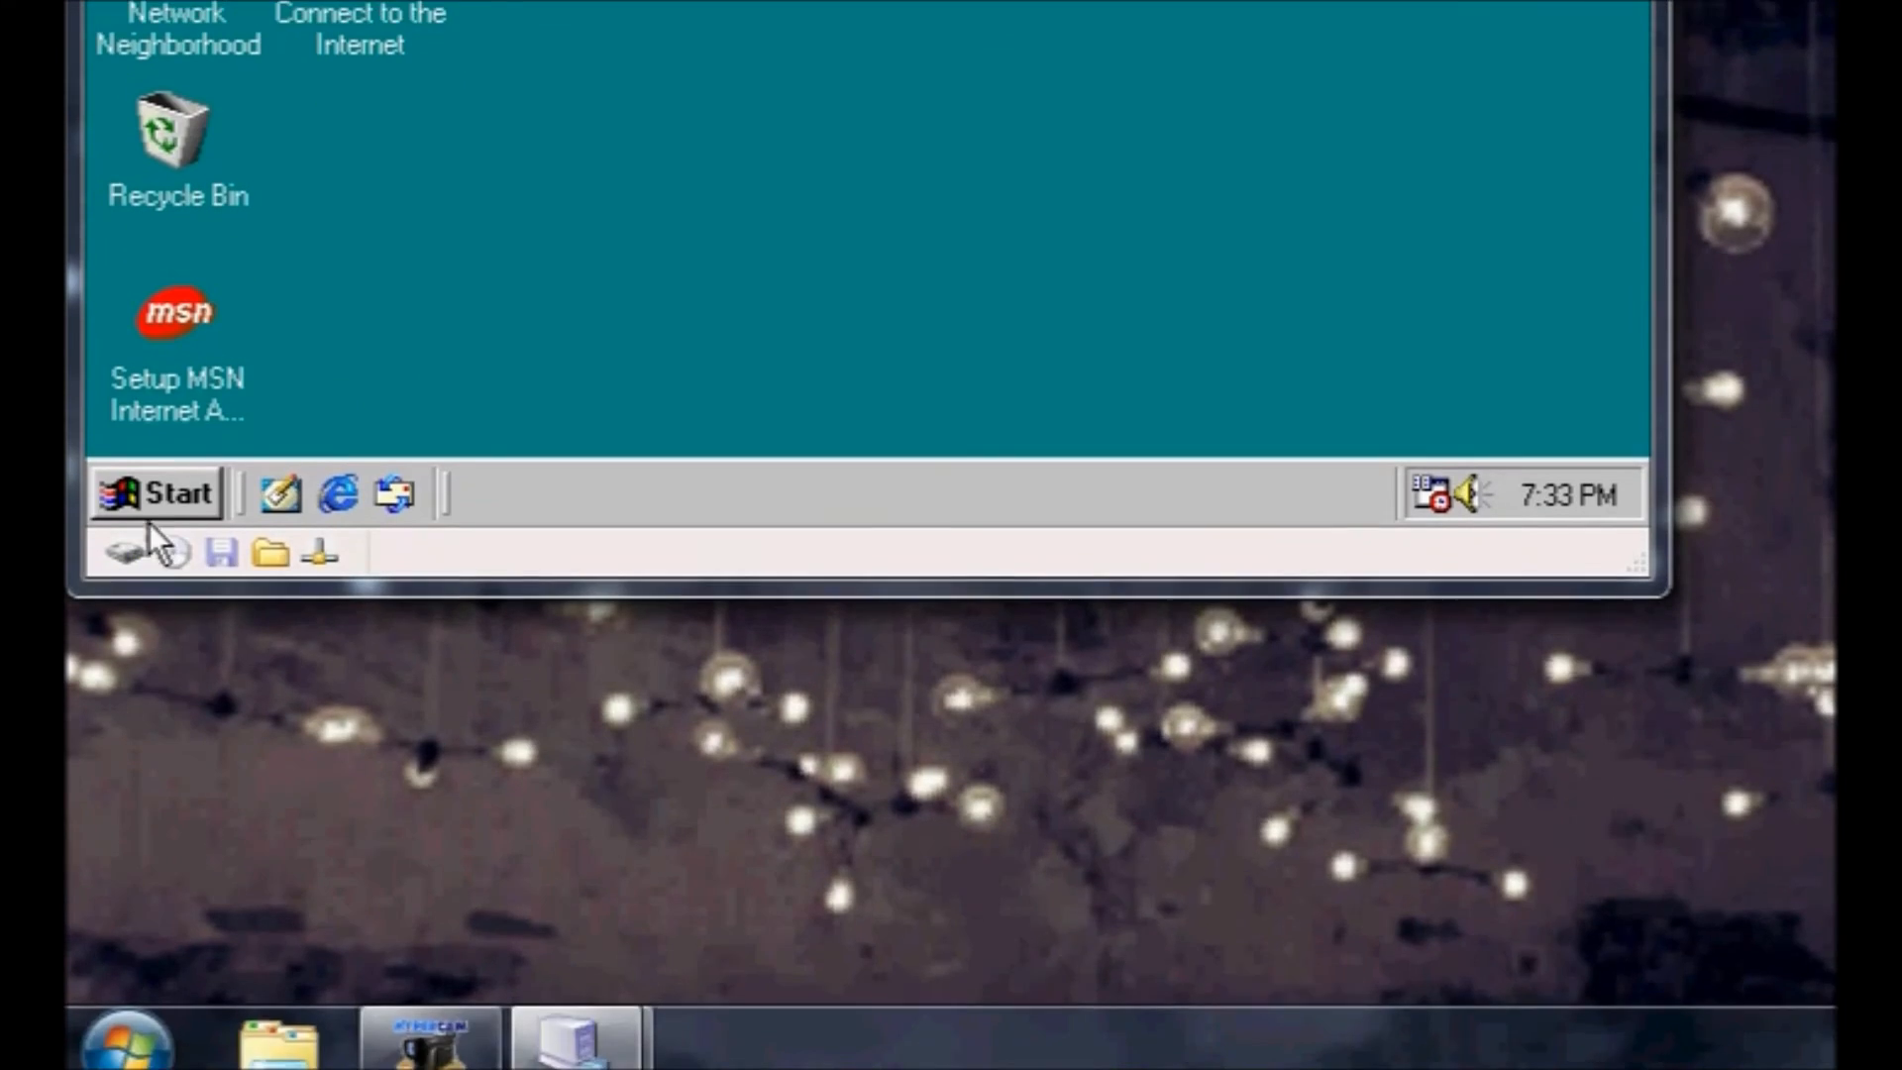
left_click(158, 645)
left_click(151, 521)
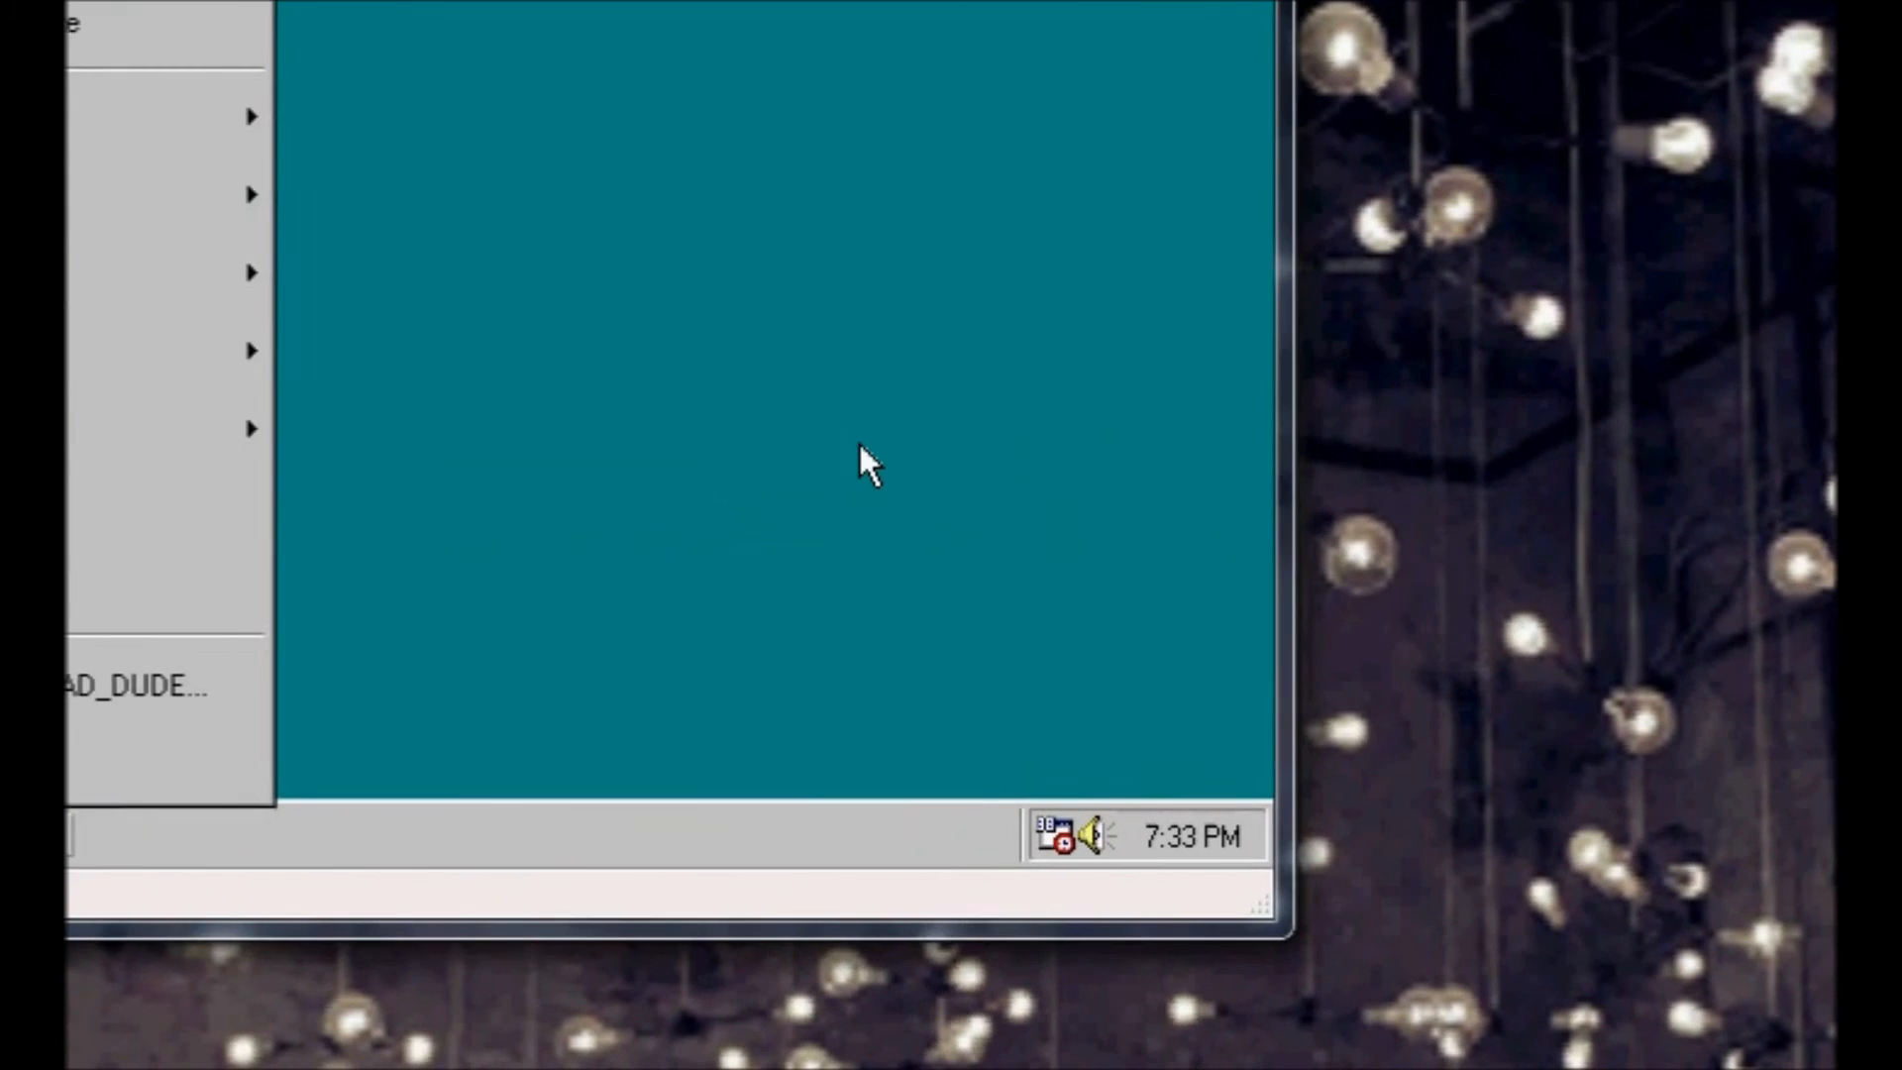
left_click(858, 441)
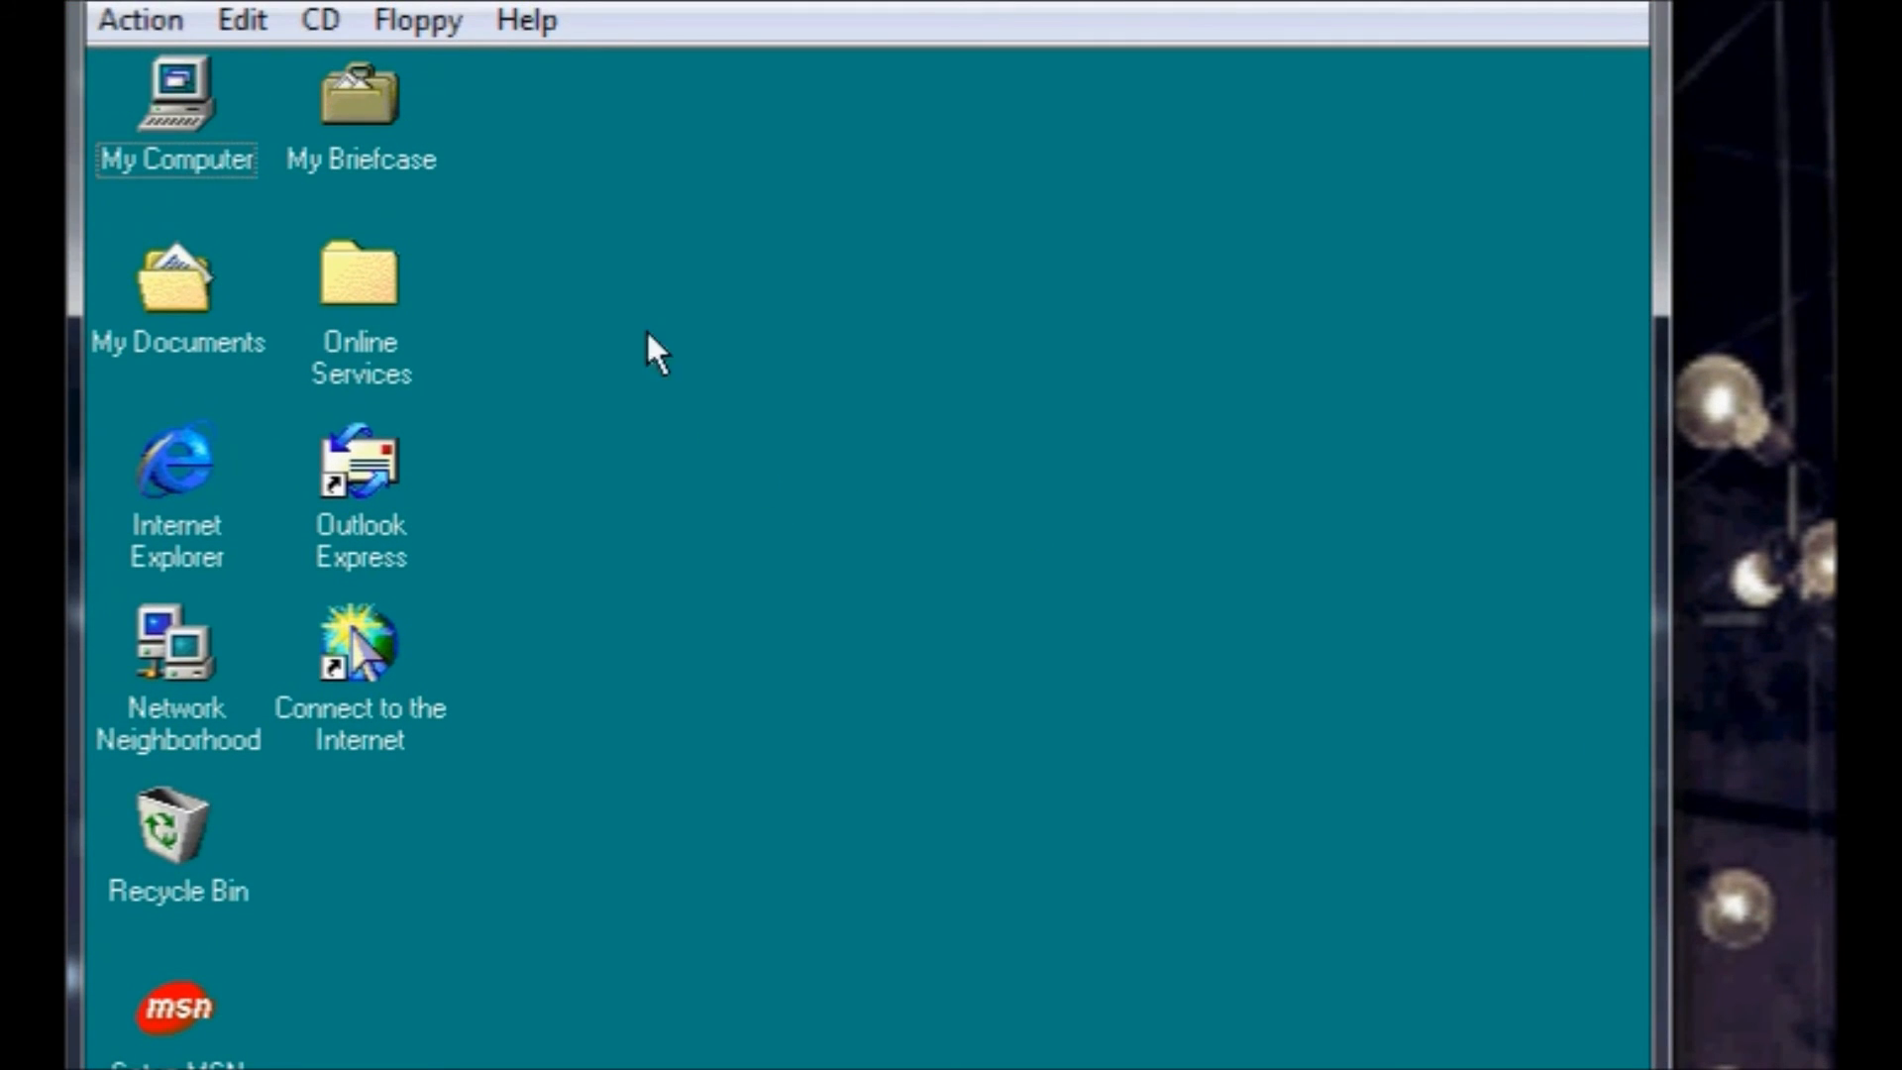
Look through the virtual machine's CD, floppy, editing and action commands, and check the Windows 98 Start menu once more.
left_click(320, 19)
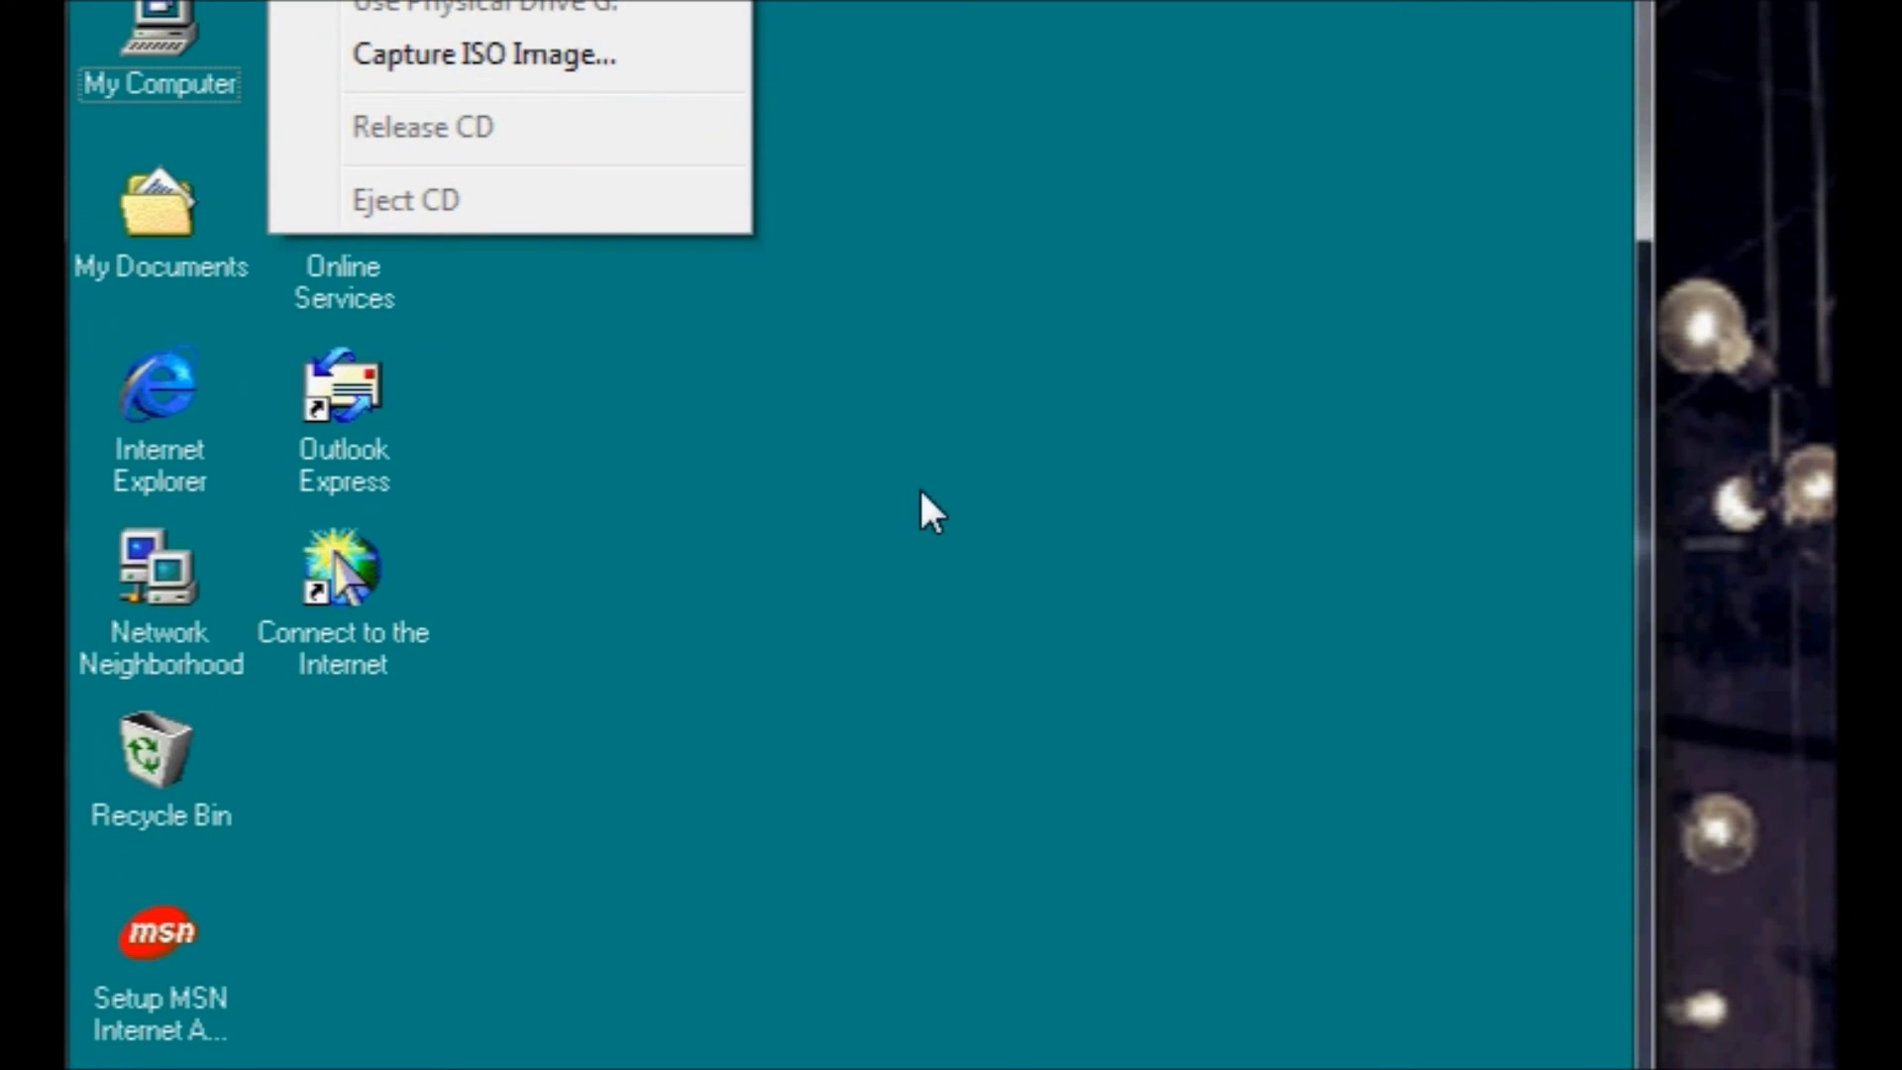
left_click(918, 485)
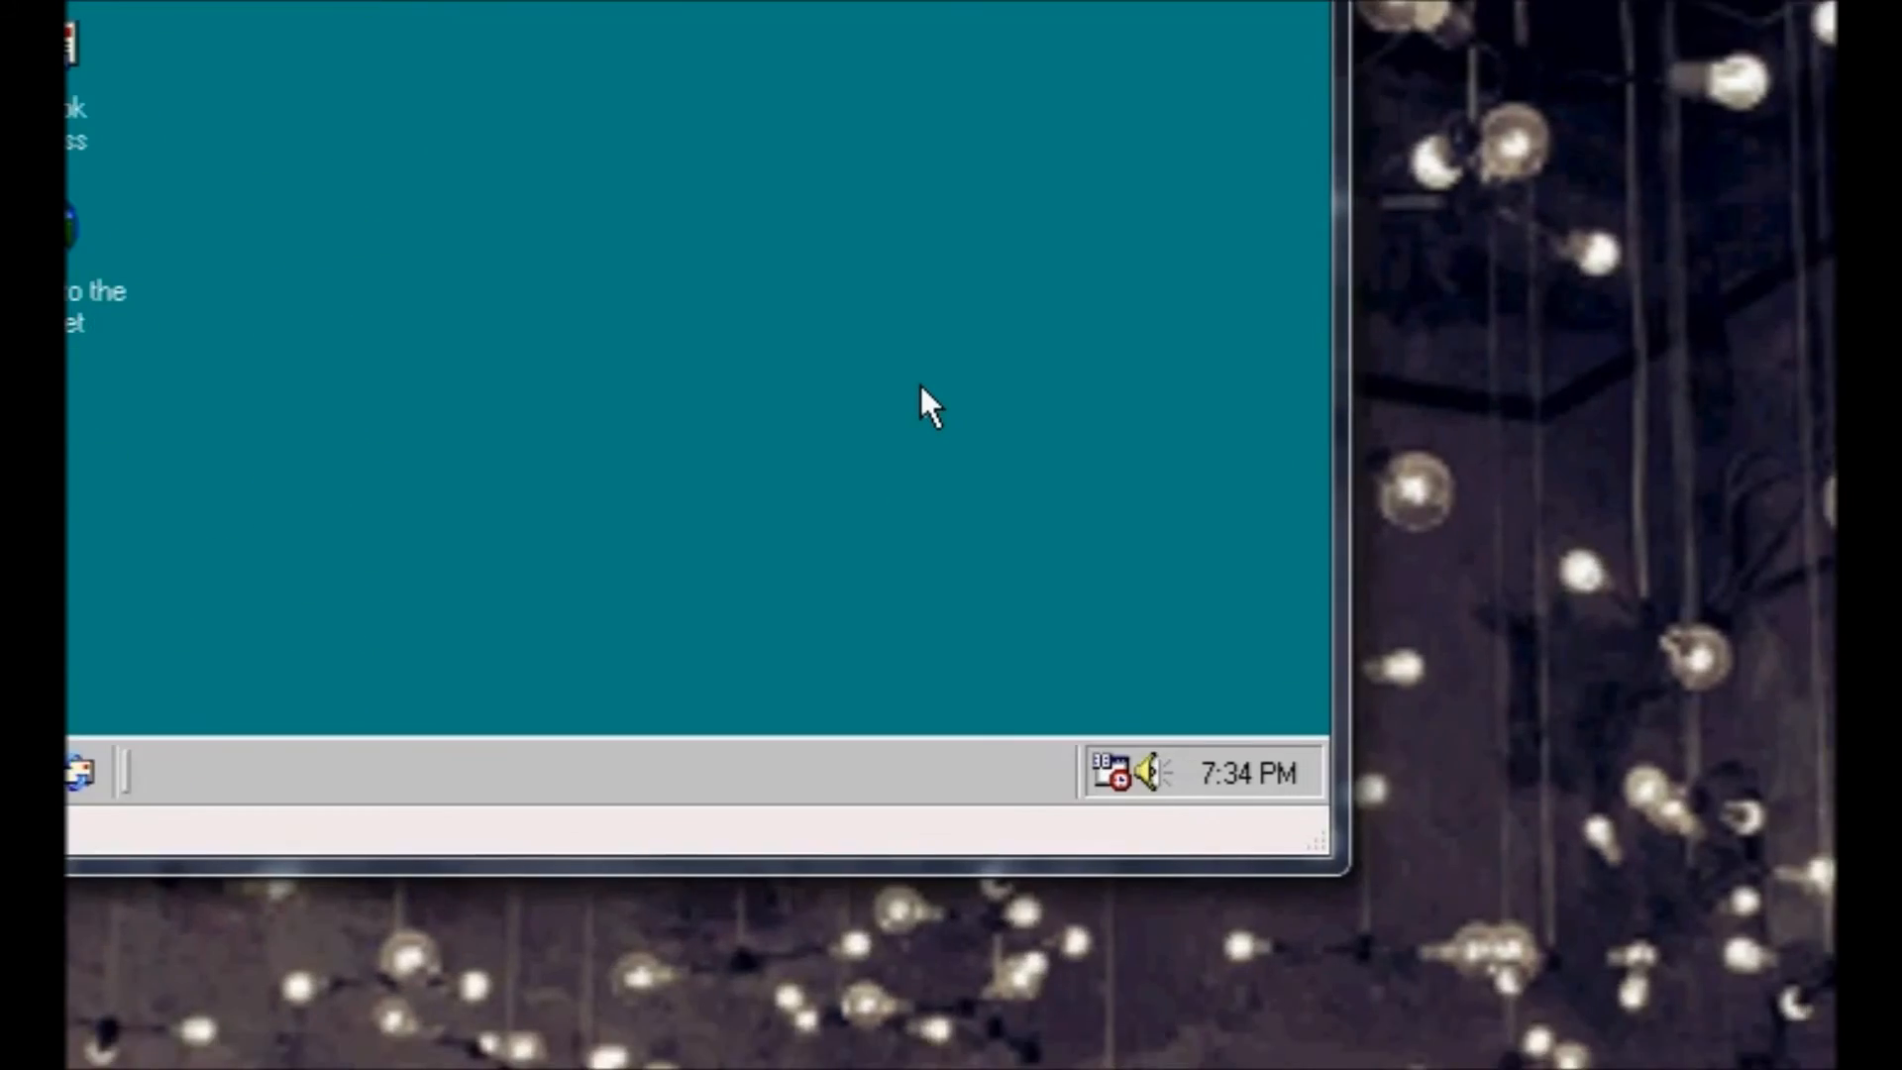
left_click(175, 89)
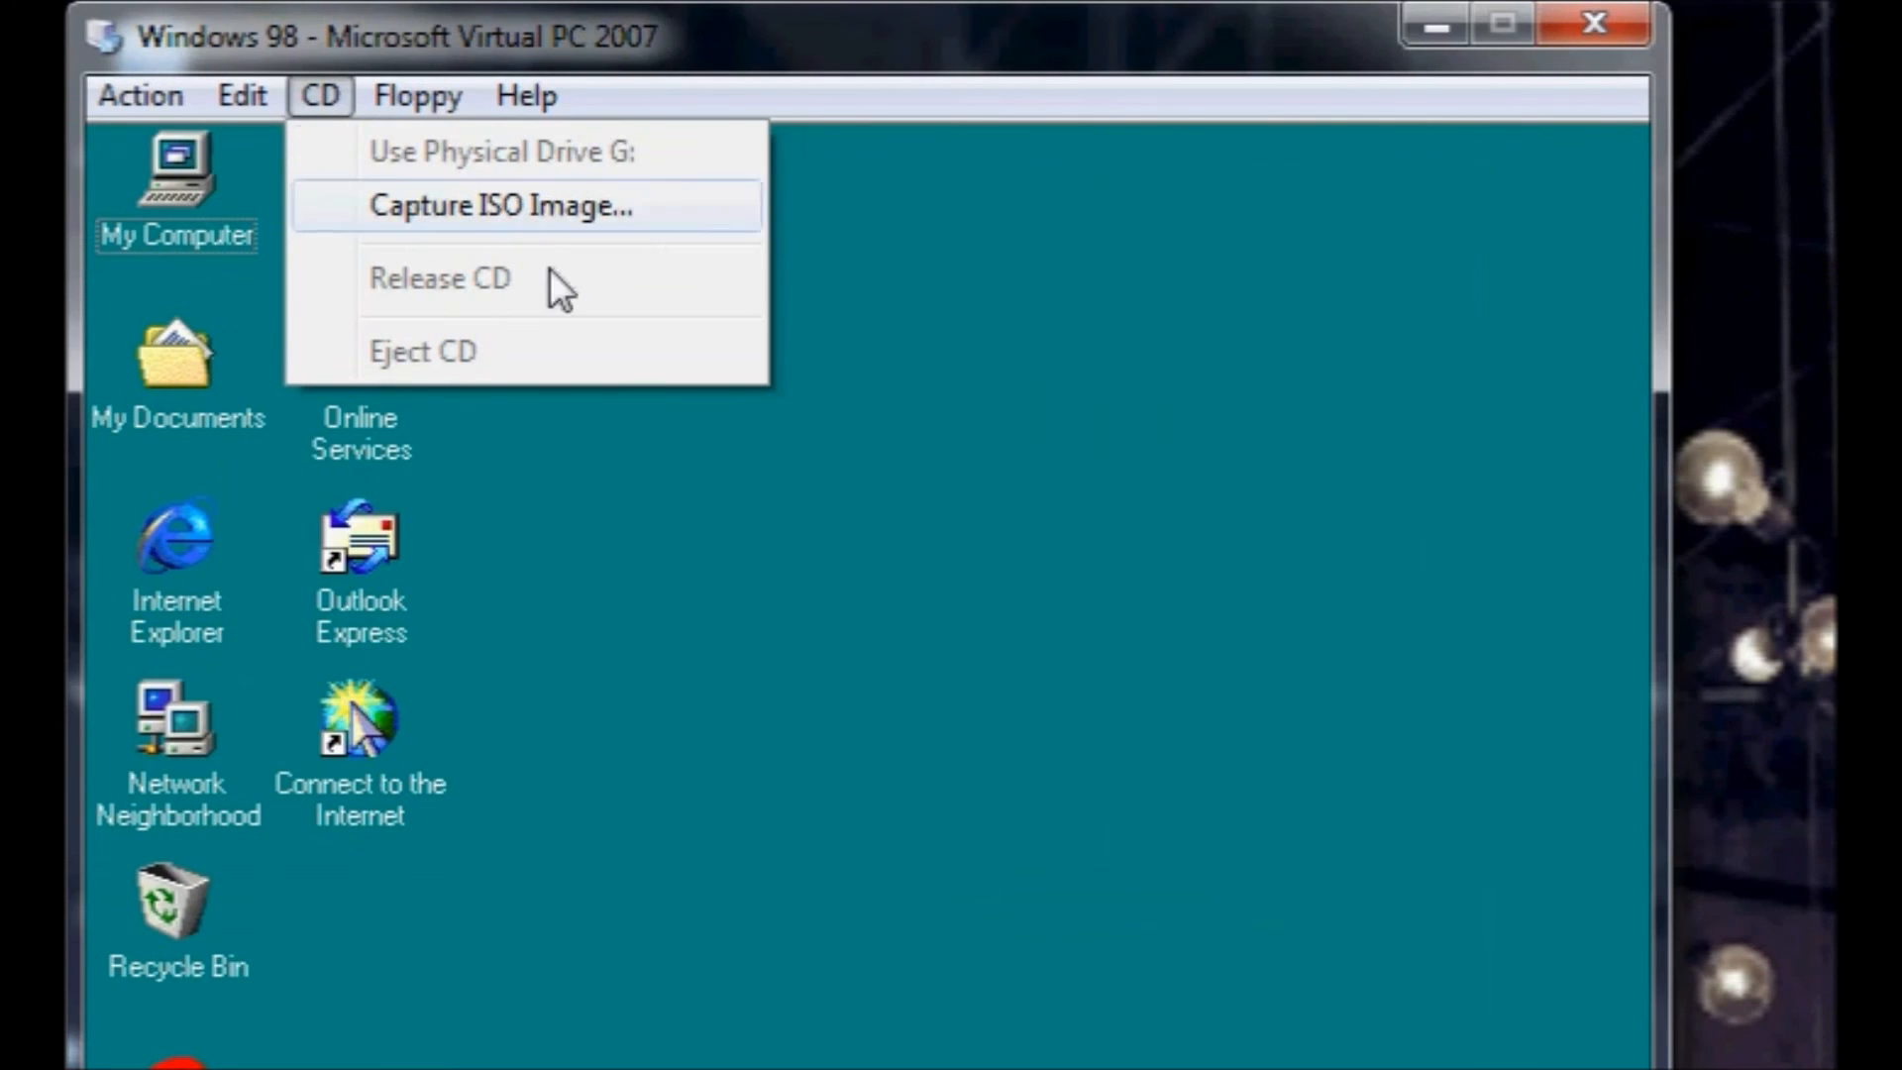
mouse_move(401, 89)
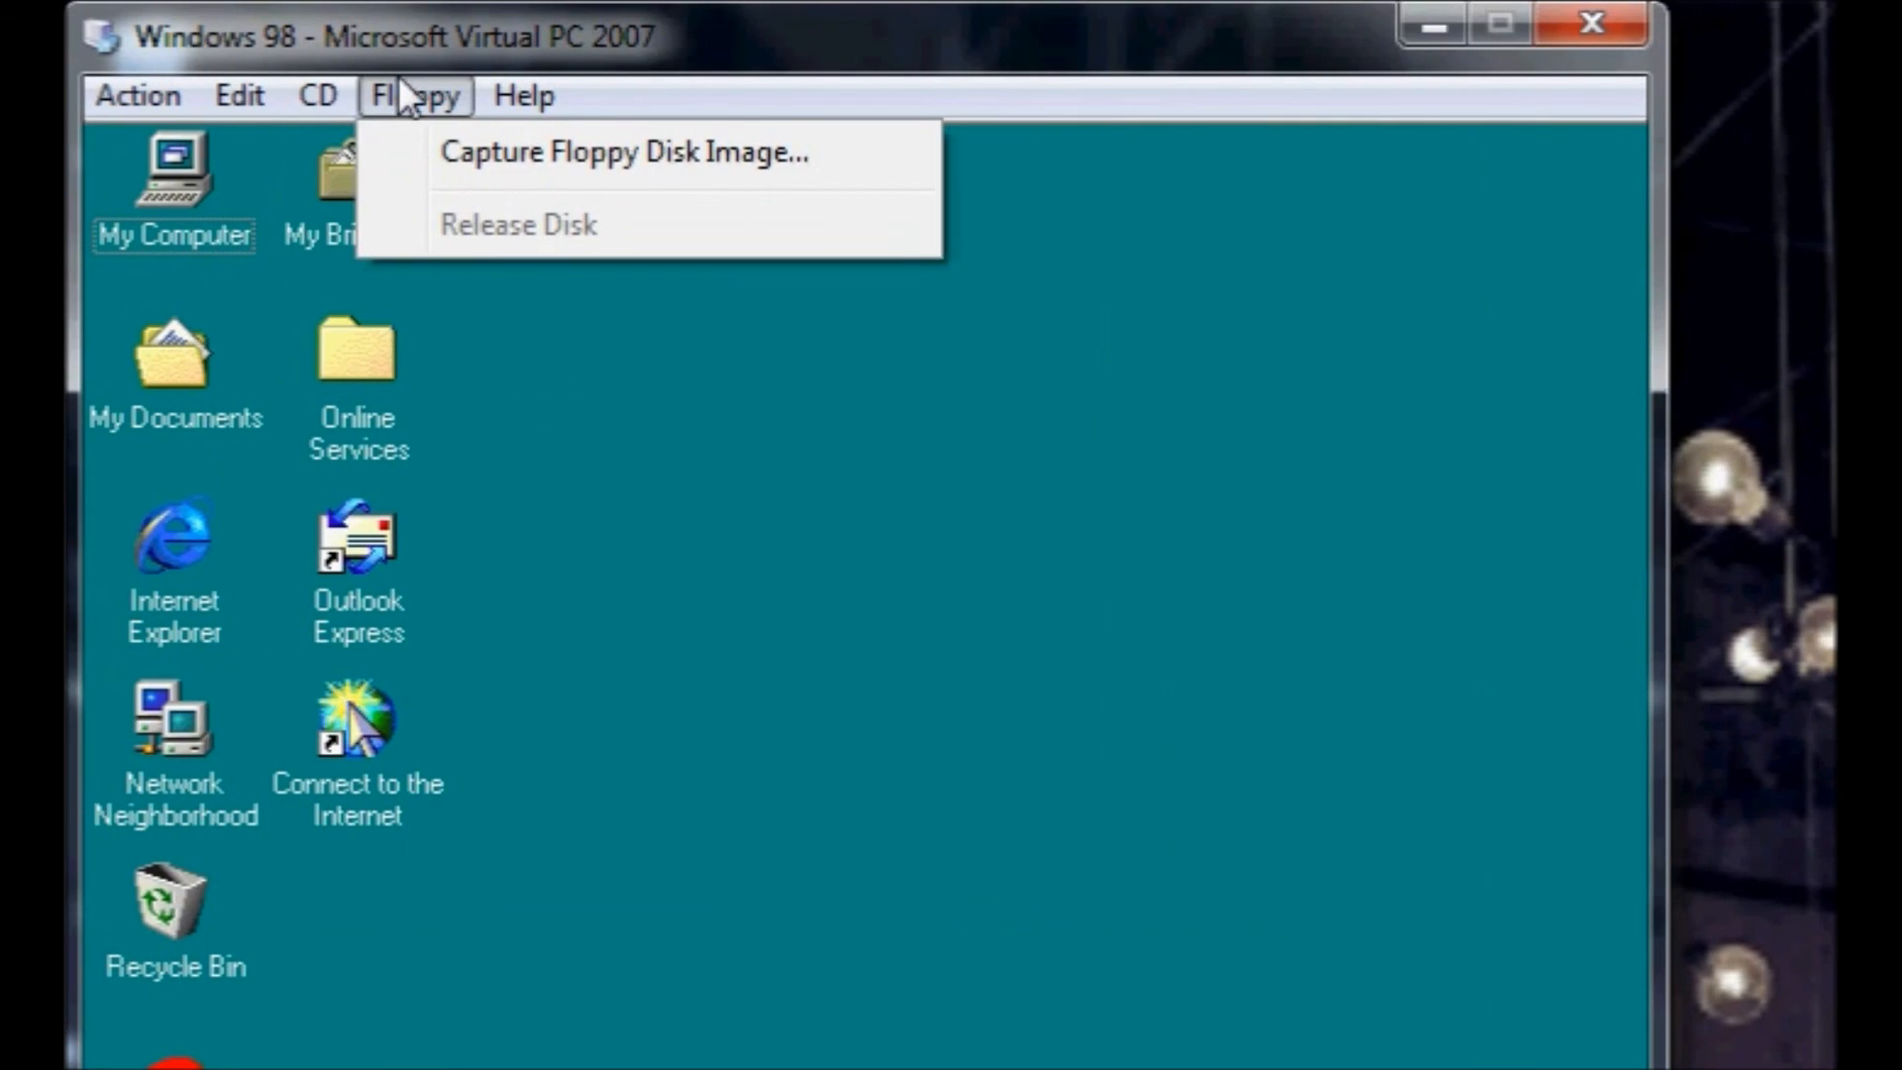
mouse_move(241, 95)
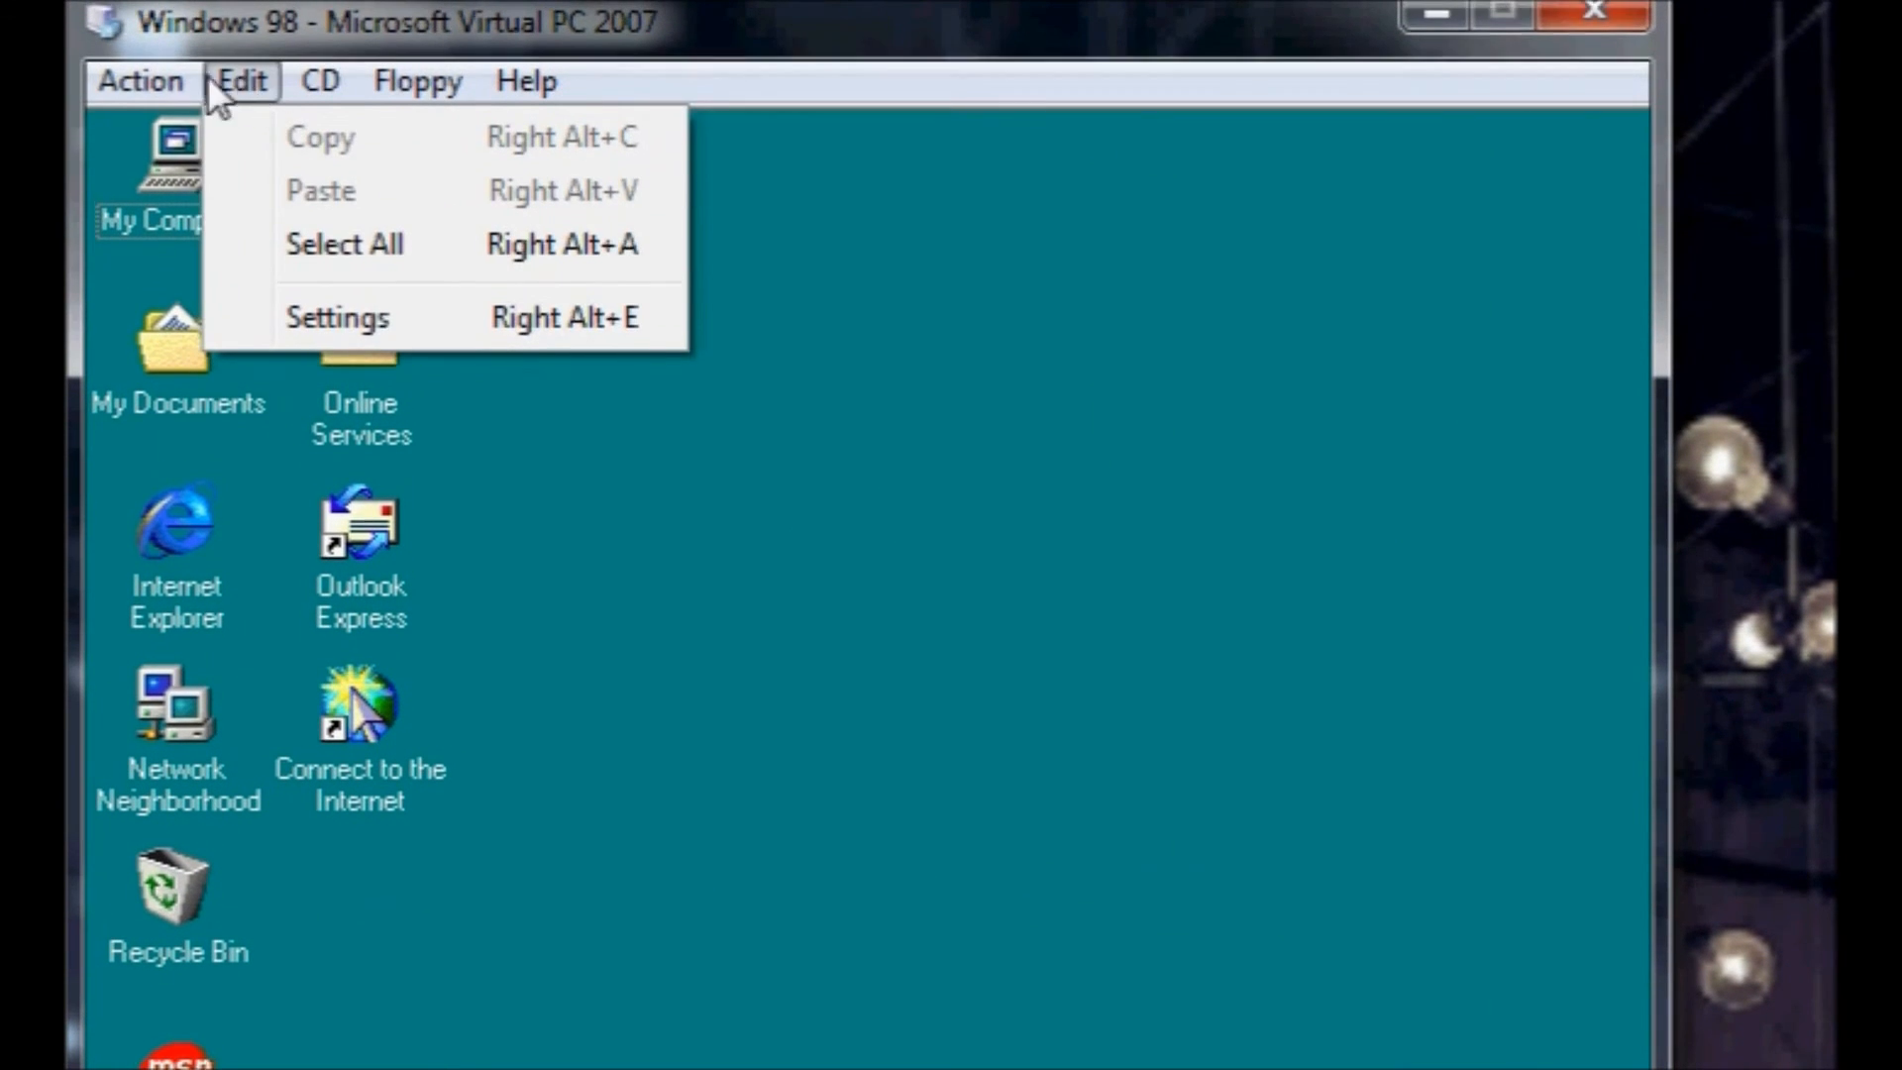
mouse_move(158, 77)
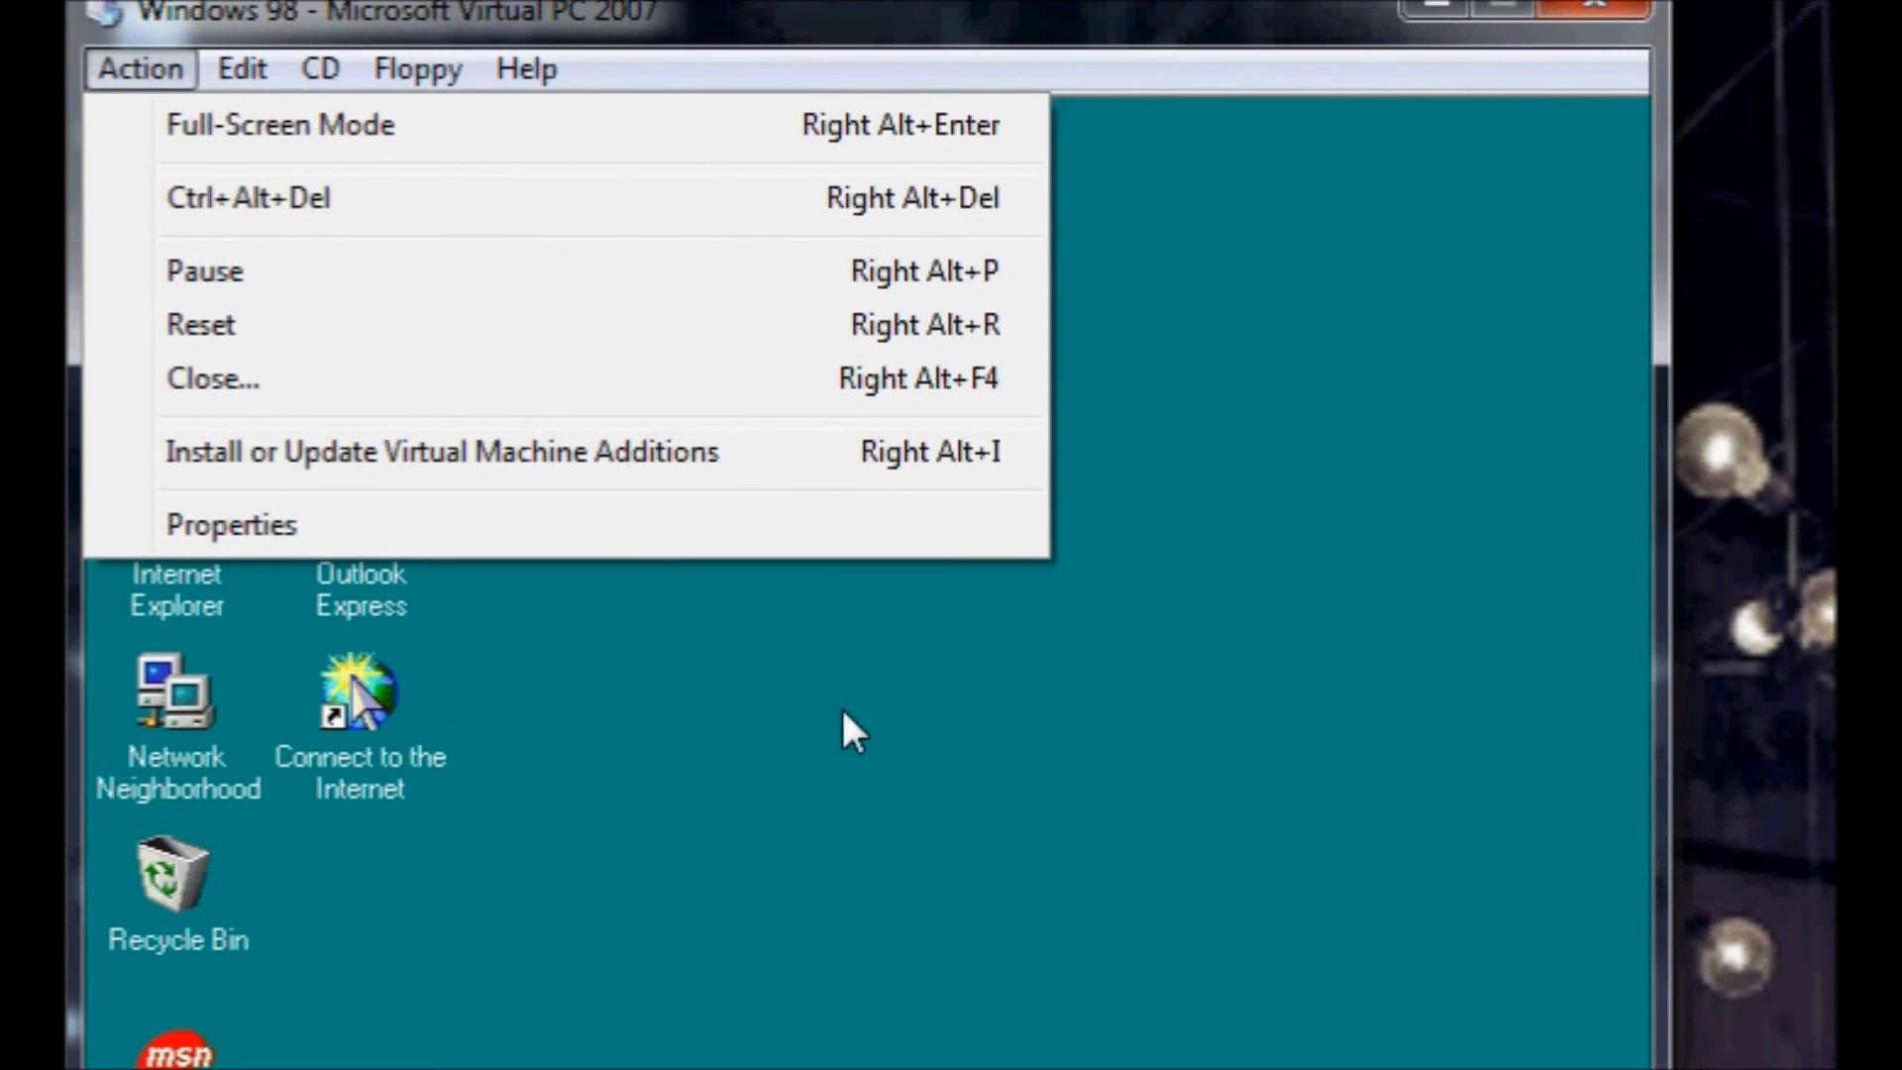
left_click(911, 788)
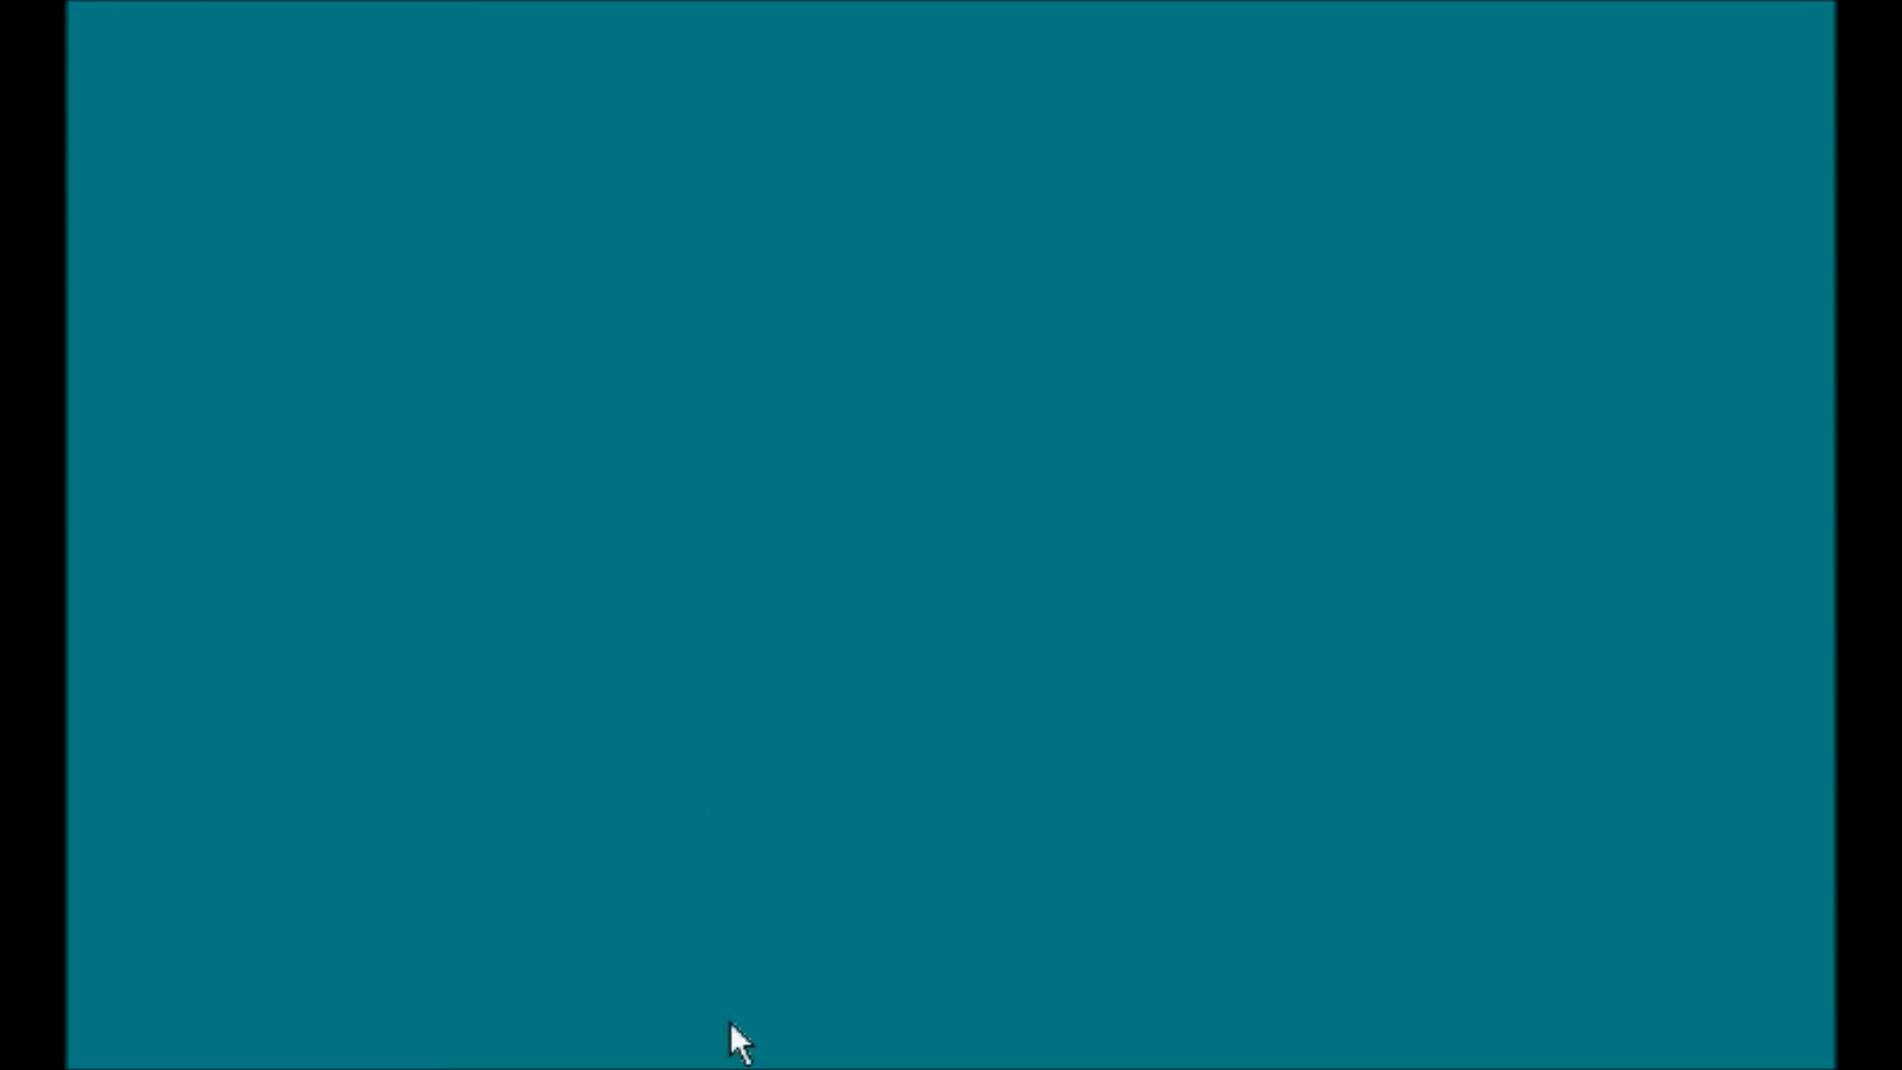
left_click(91, 1037)
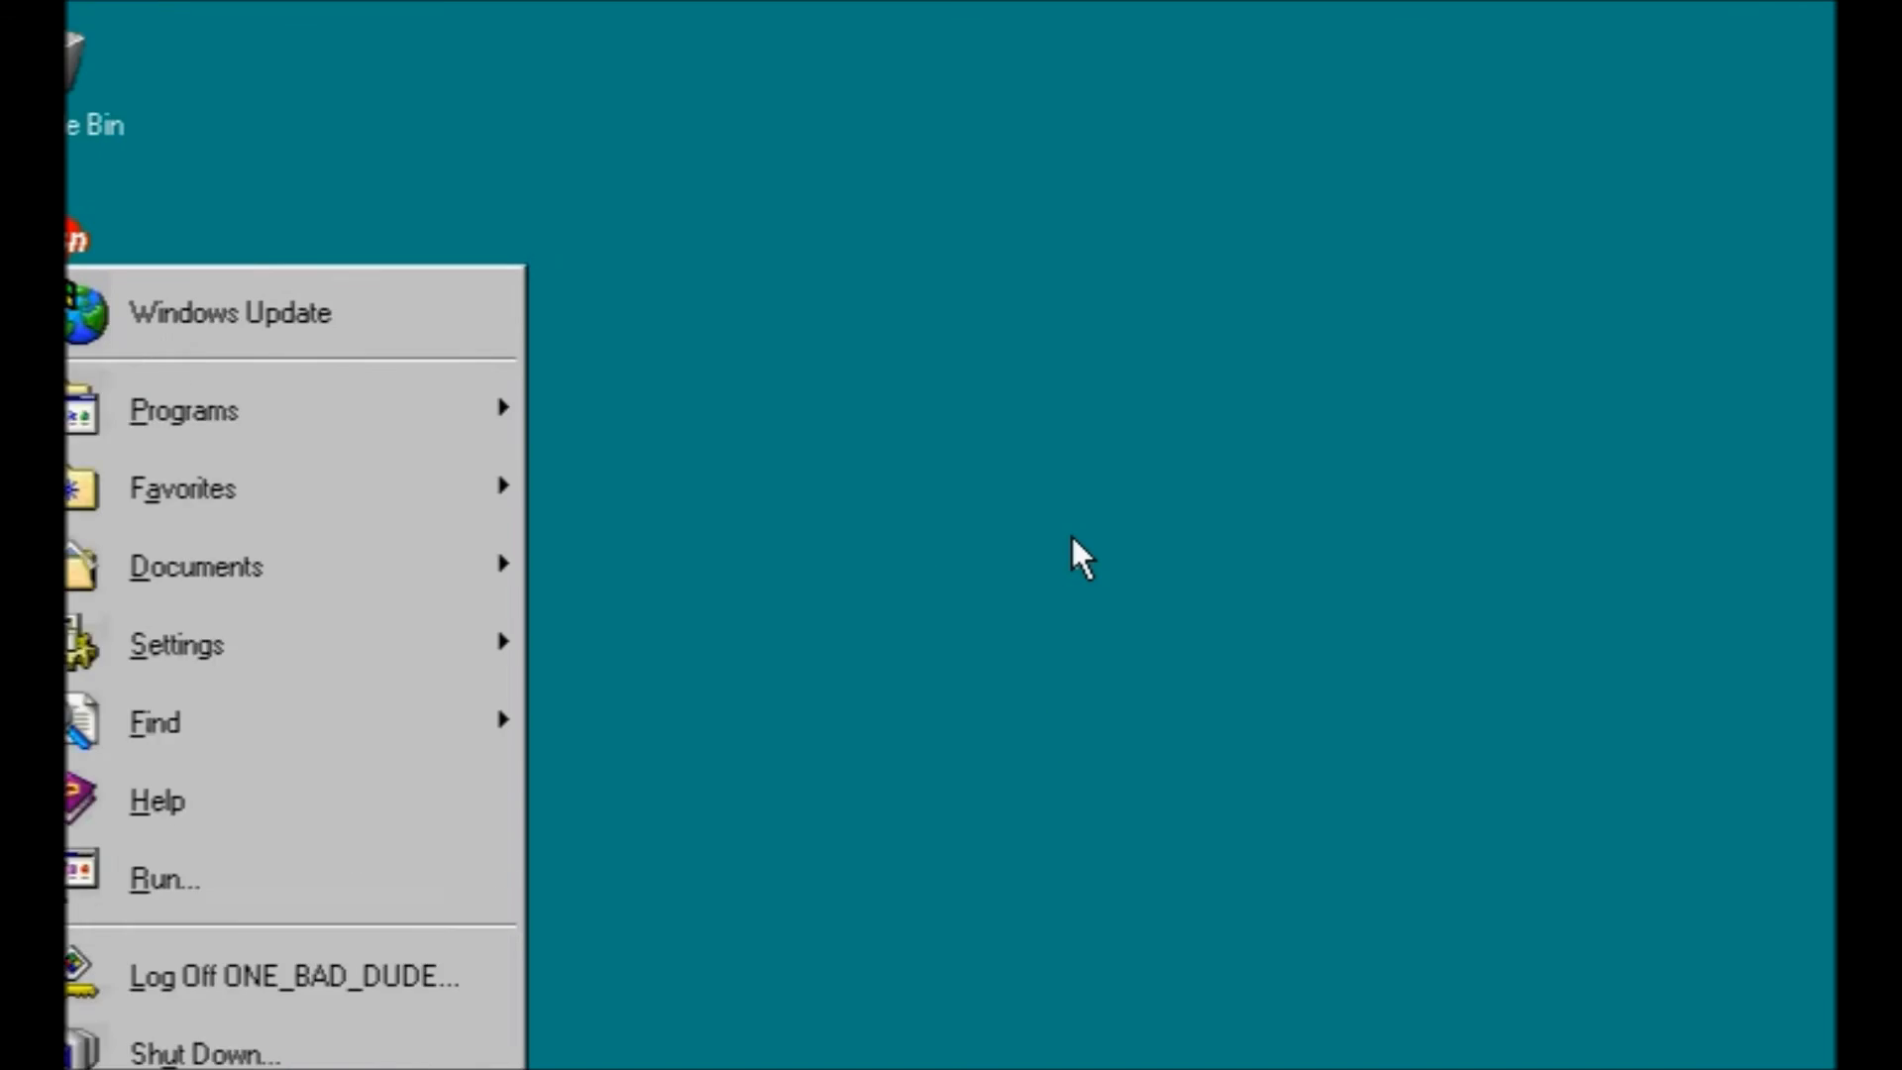
left_click(1065, 536)
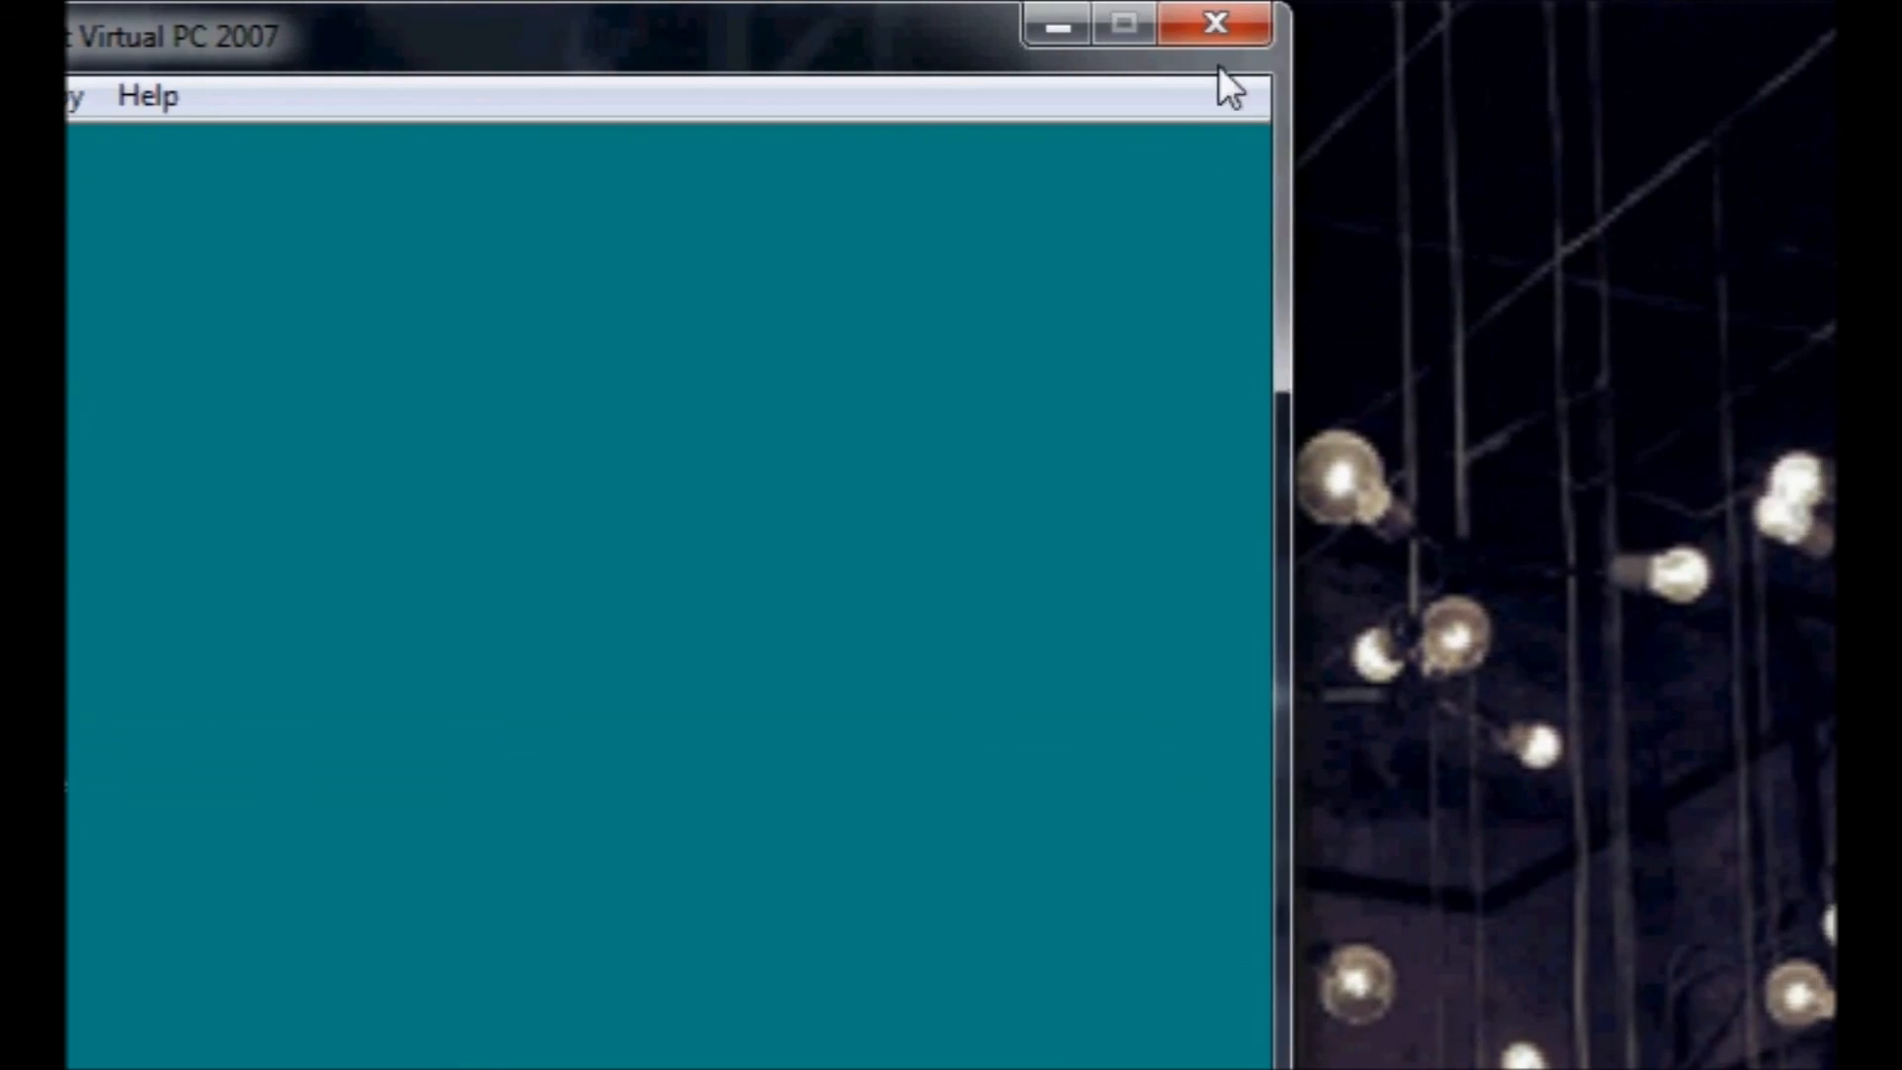
Close the running Windows 98 virtual machine, and close the Virtual PC Console.
left_click(1278, 21)
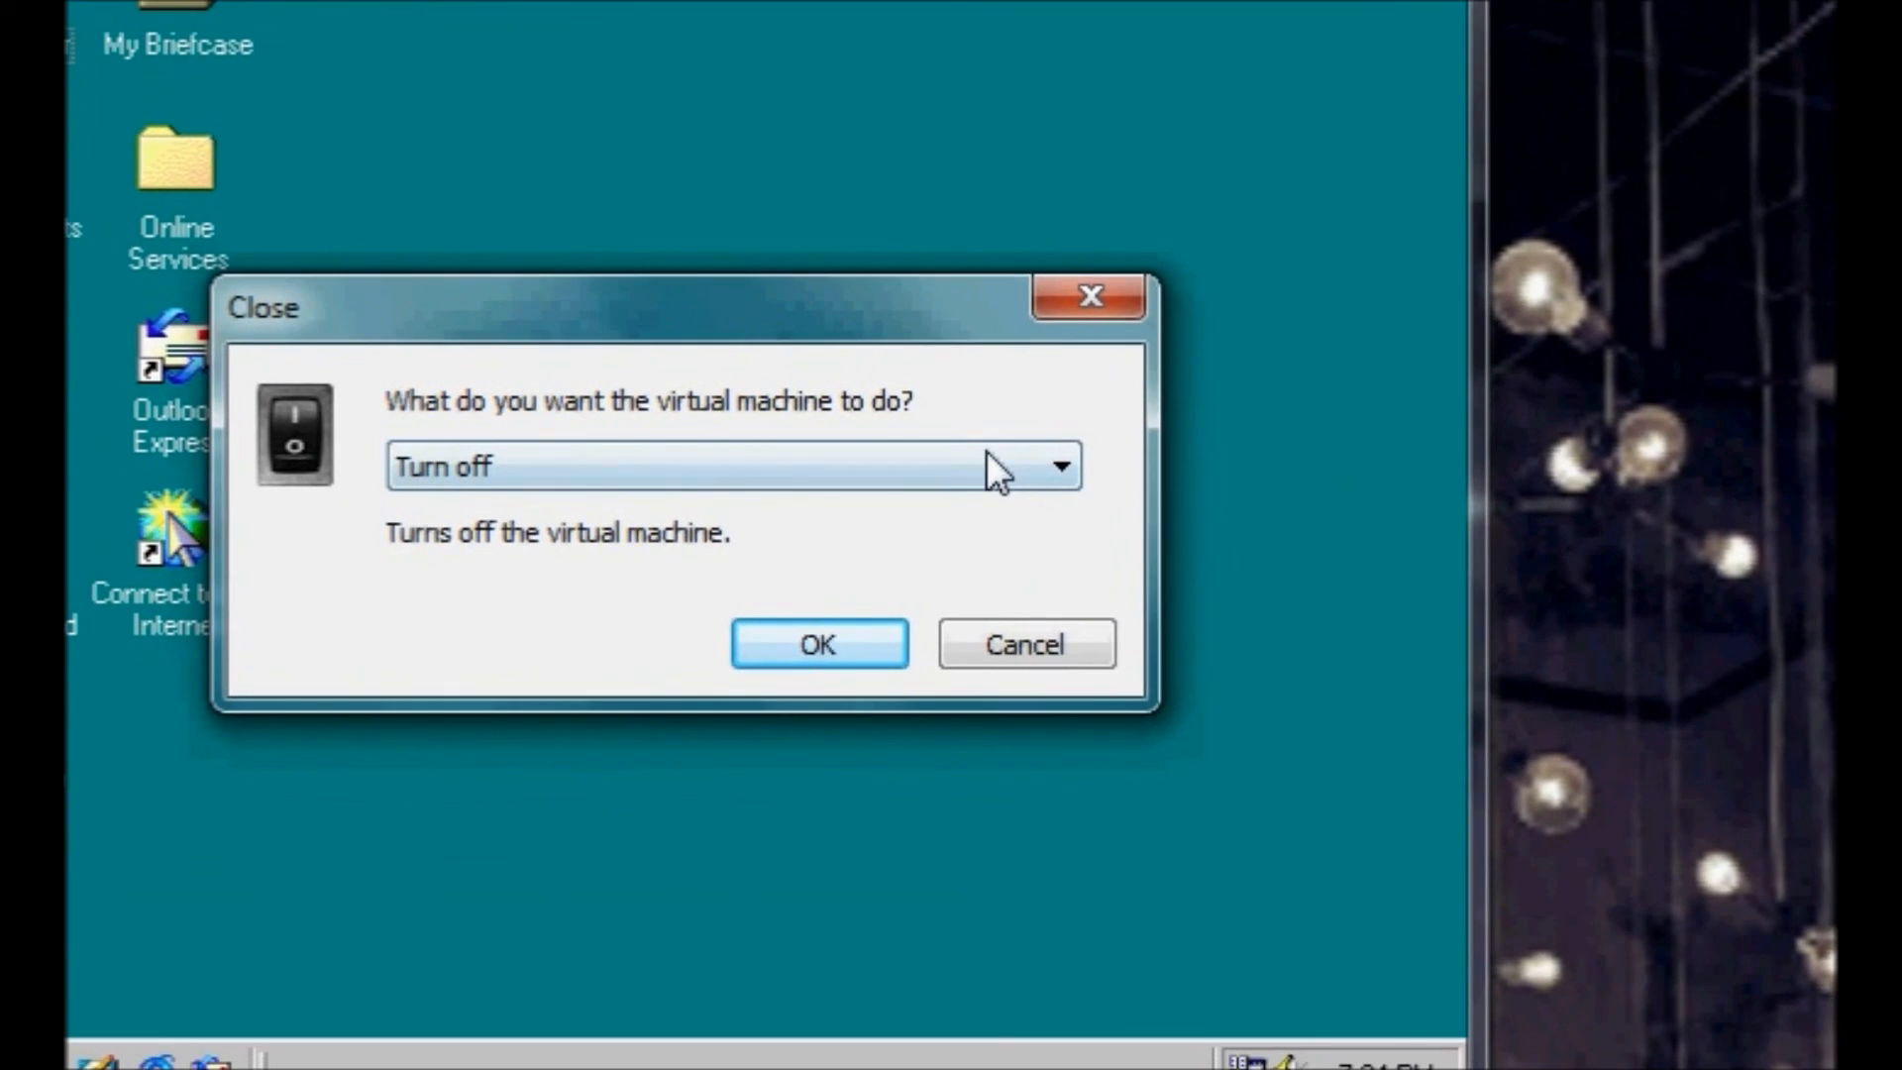
left_click(812, 654)
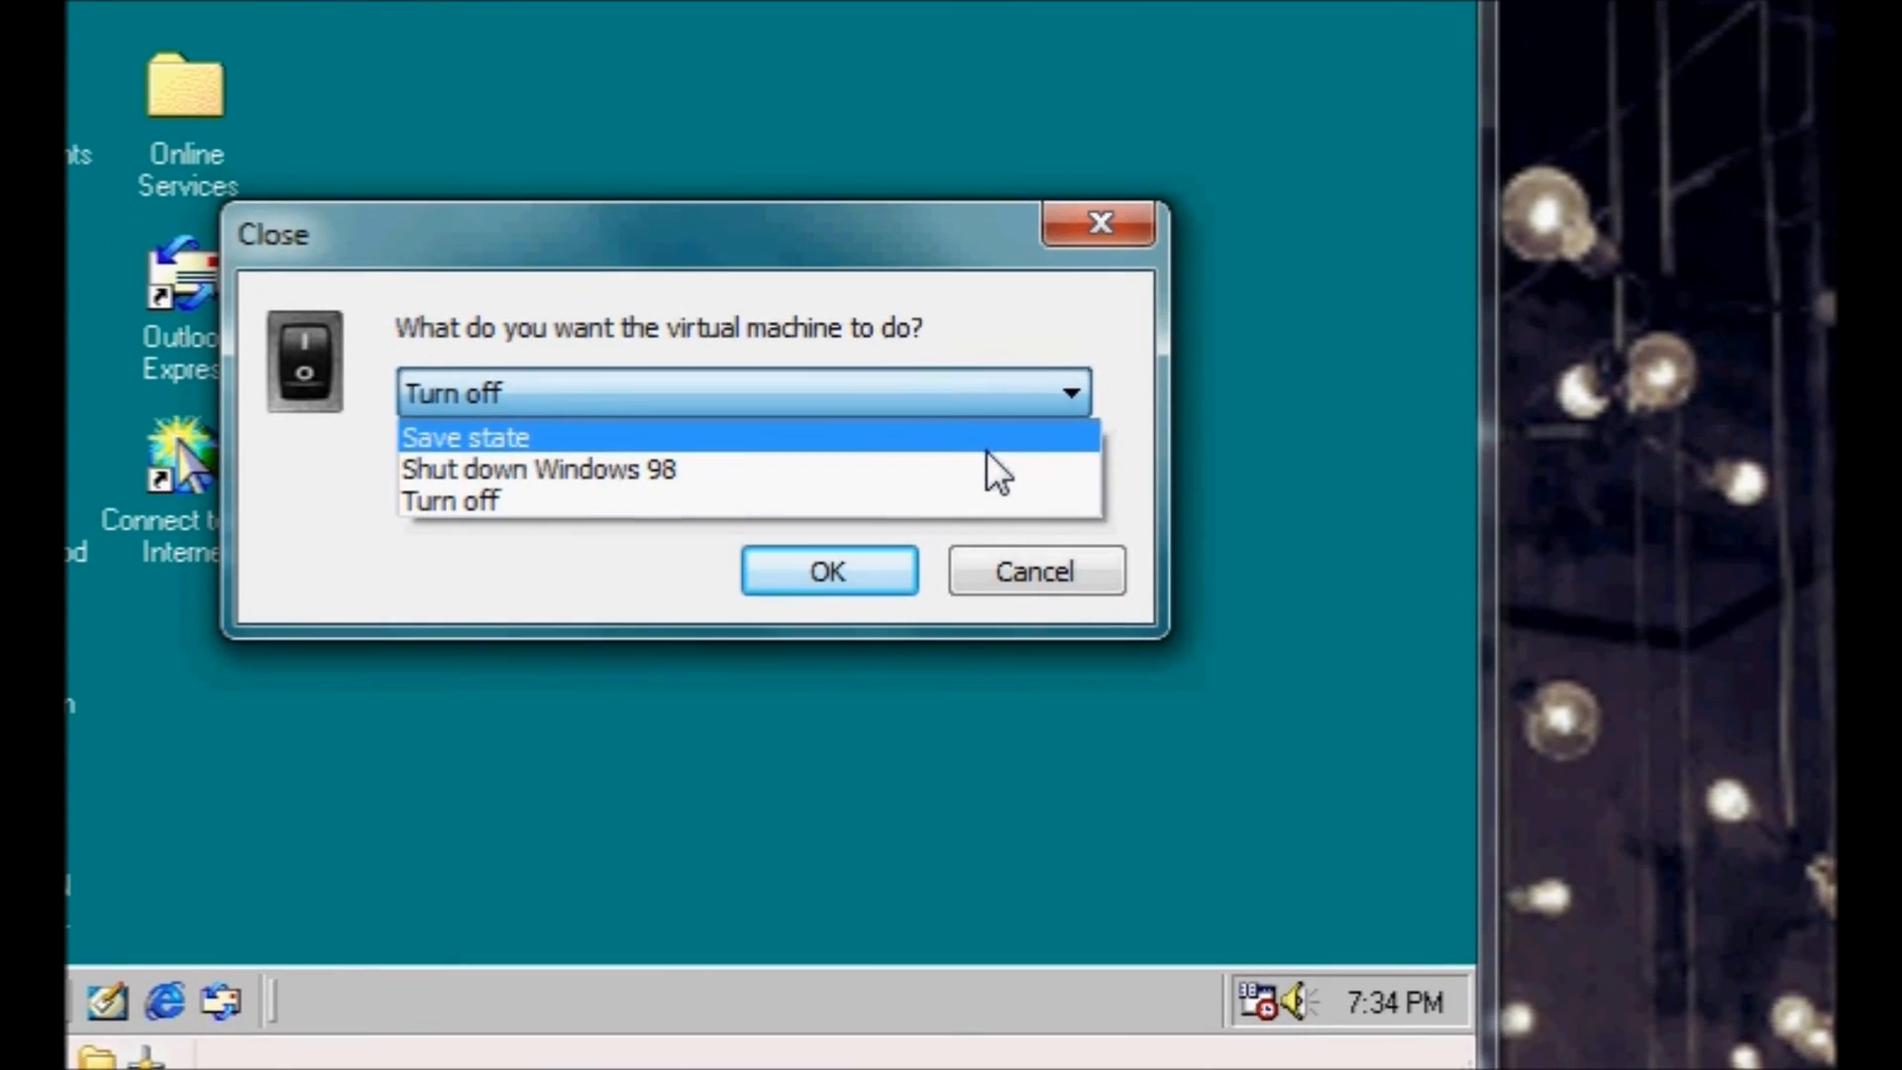
left_click(987, 470)
left_click(879, 536)
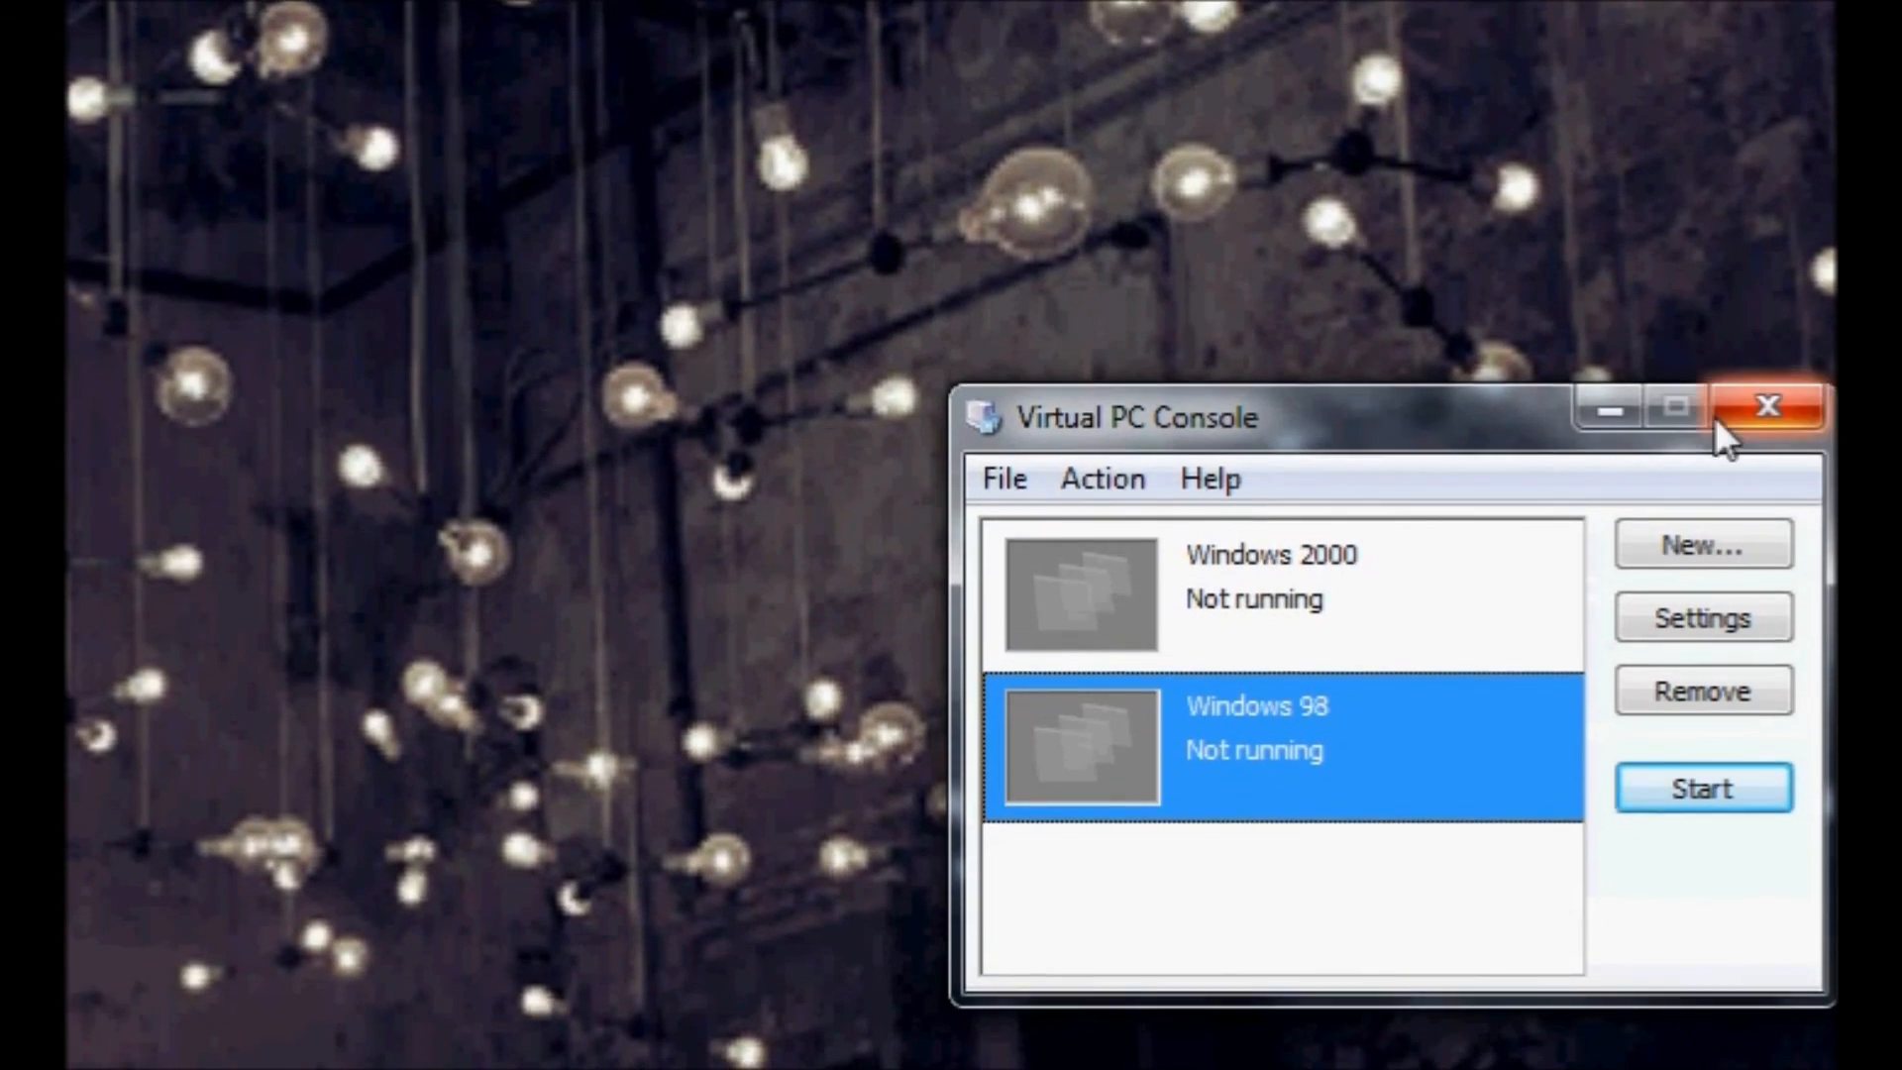
left_click(1732, 411)
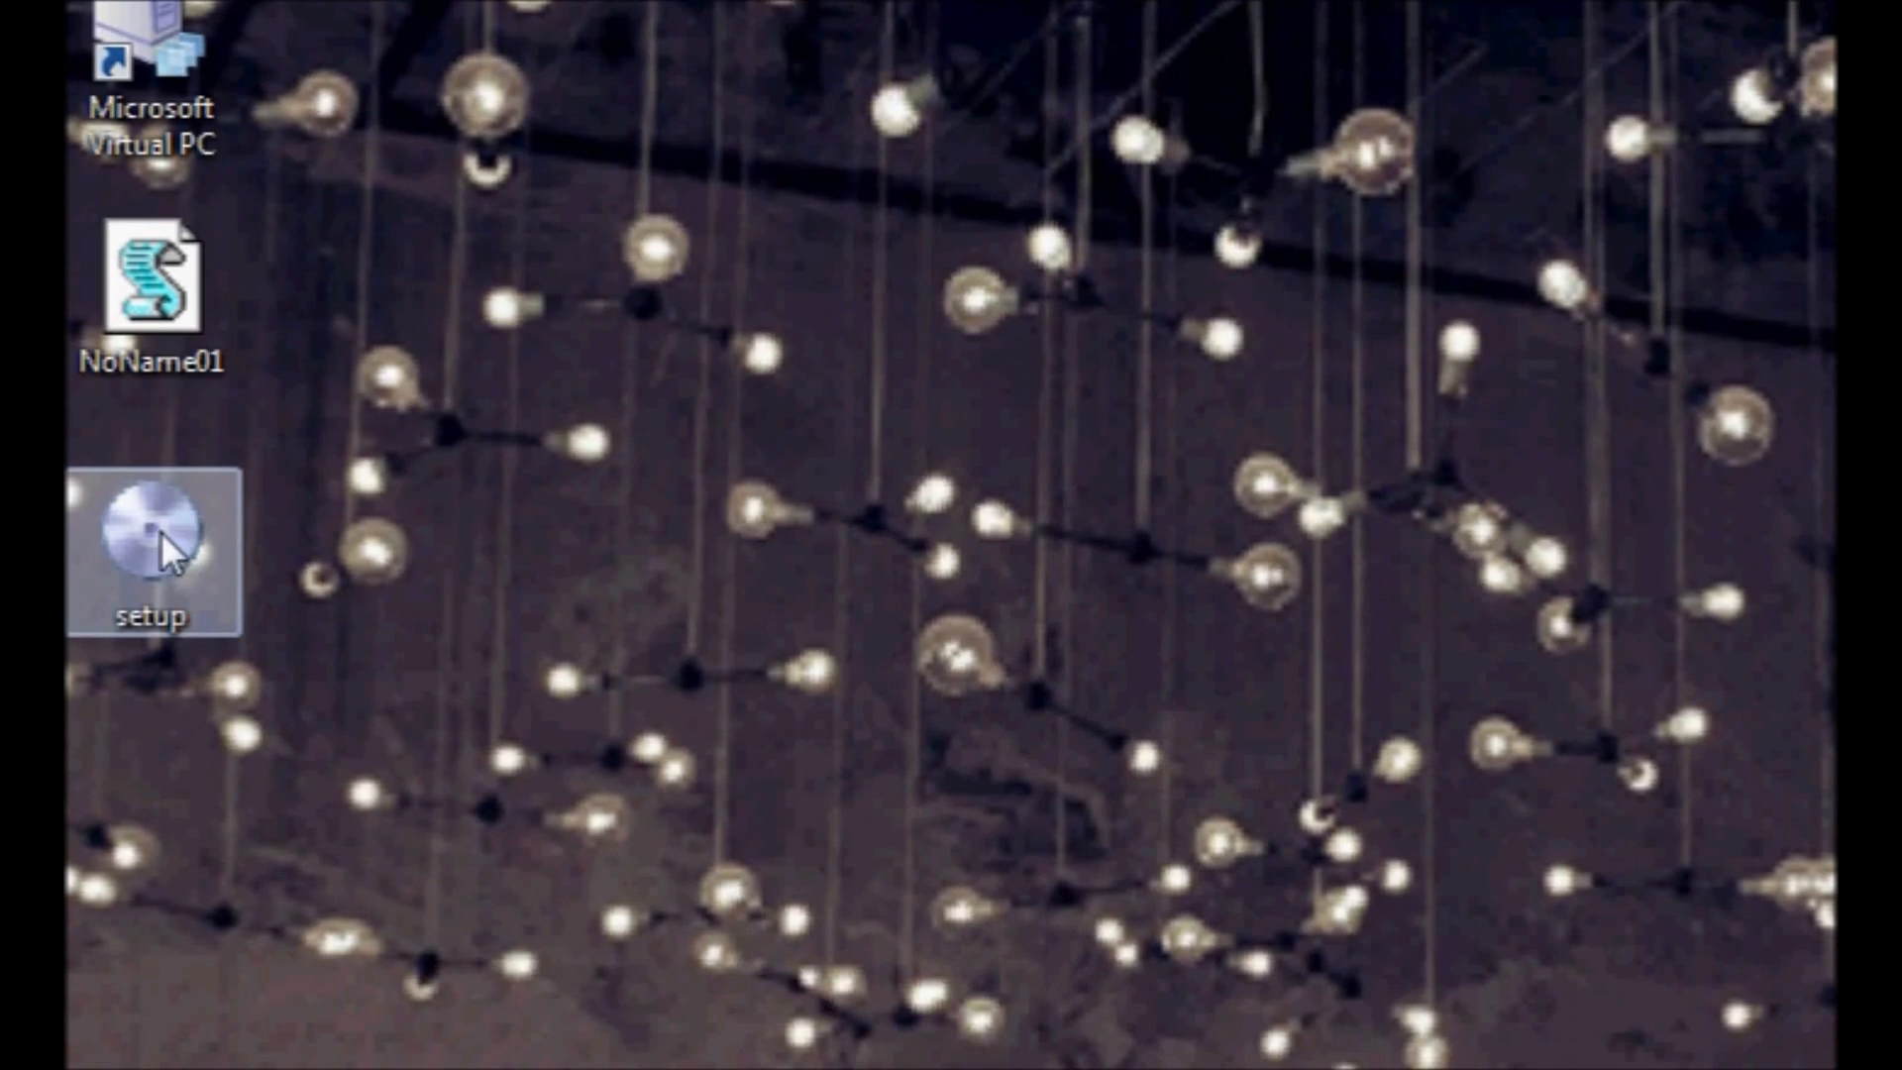
Create a shortcut to the setup disc image on the desktop, and select the image together with its shortcut.
right_click(160, 531)
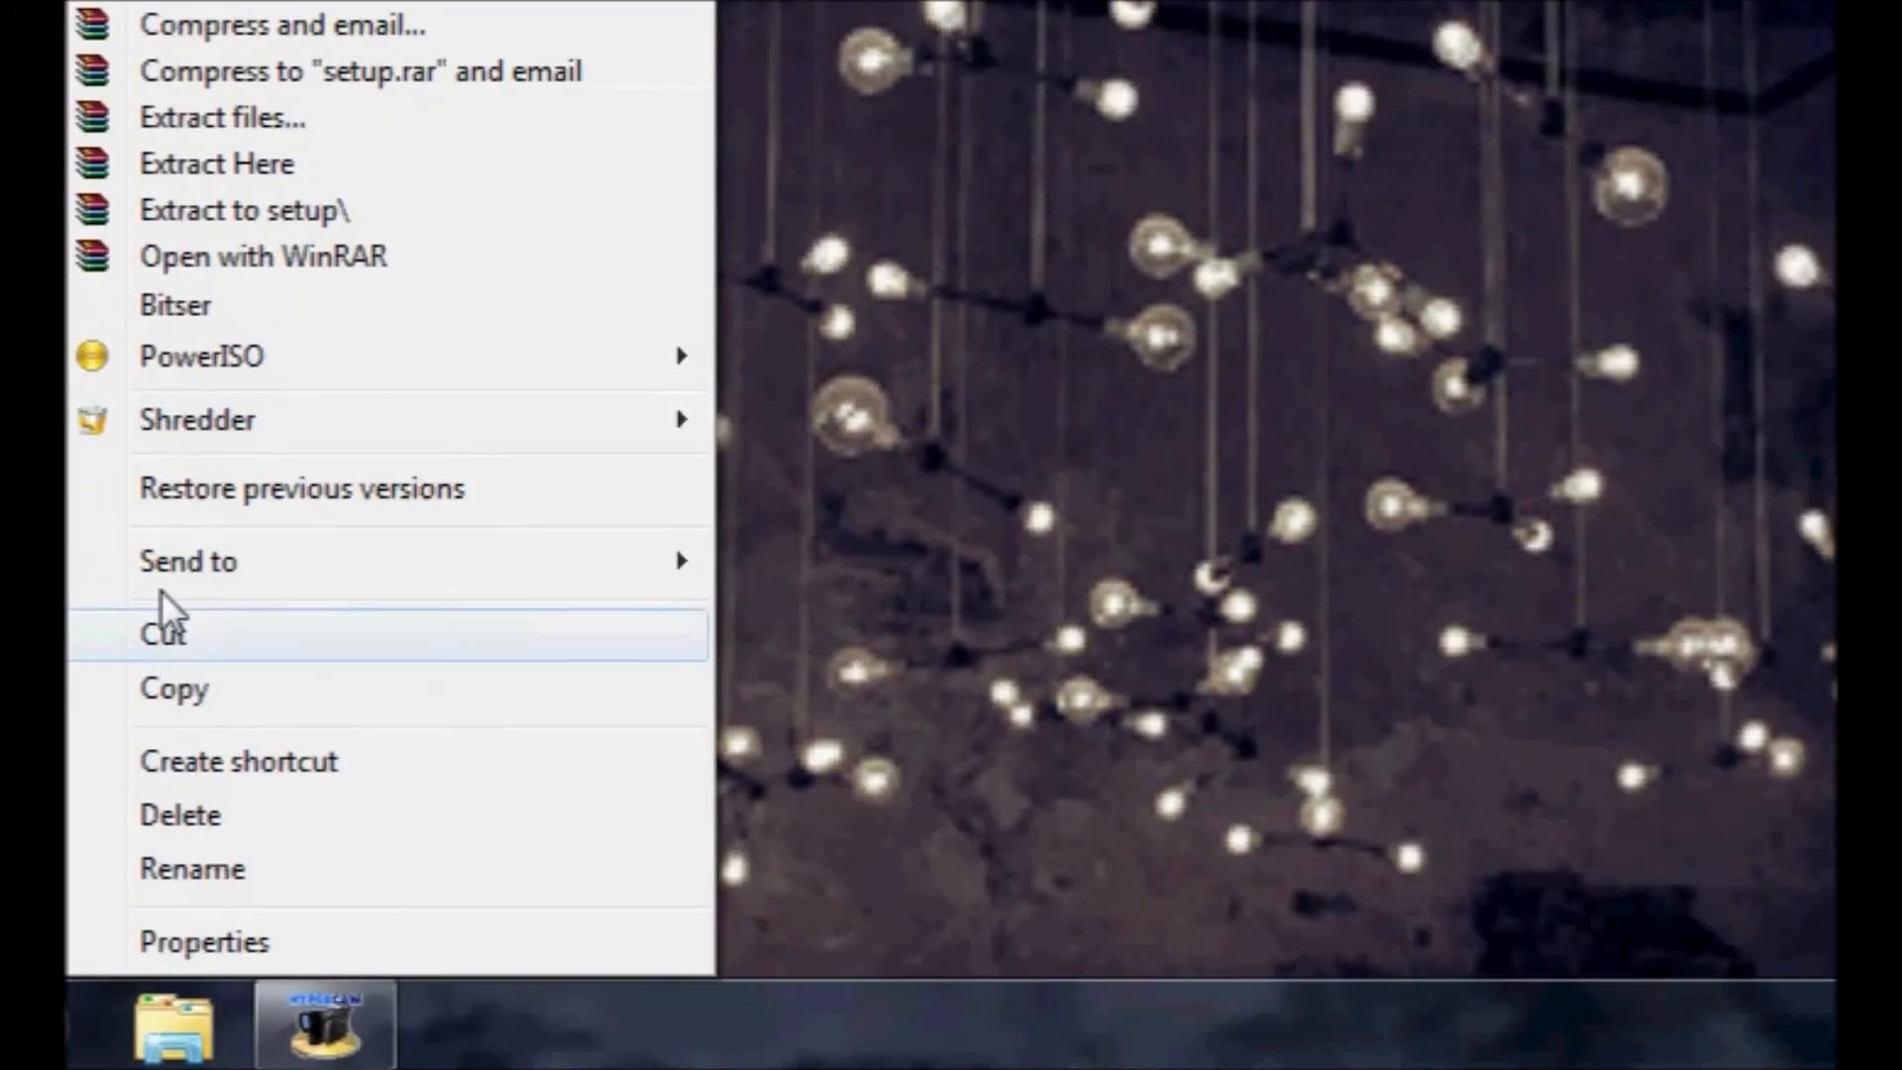
left_click(161, 763)
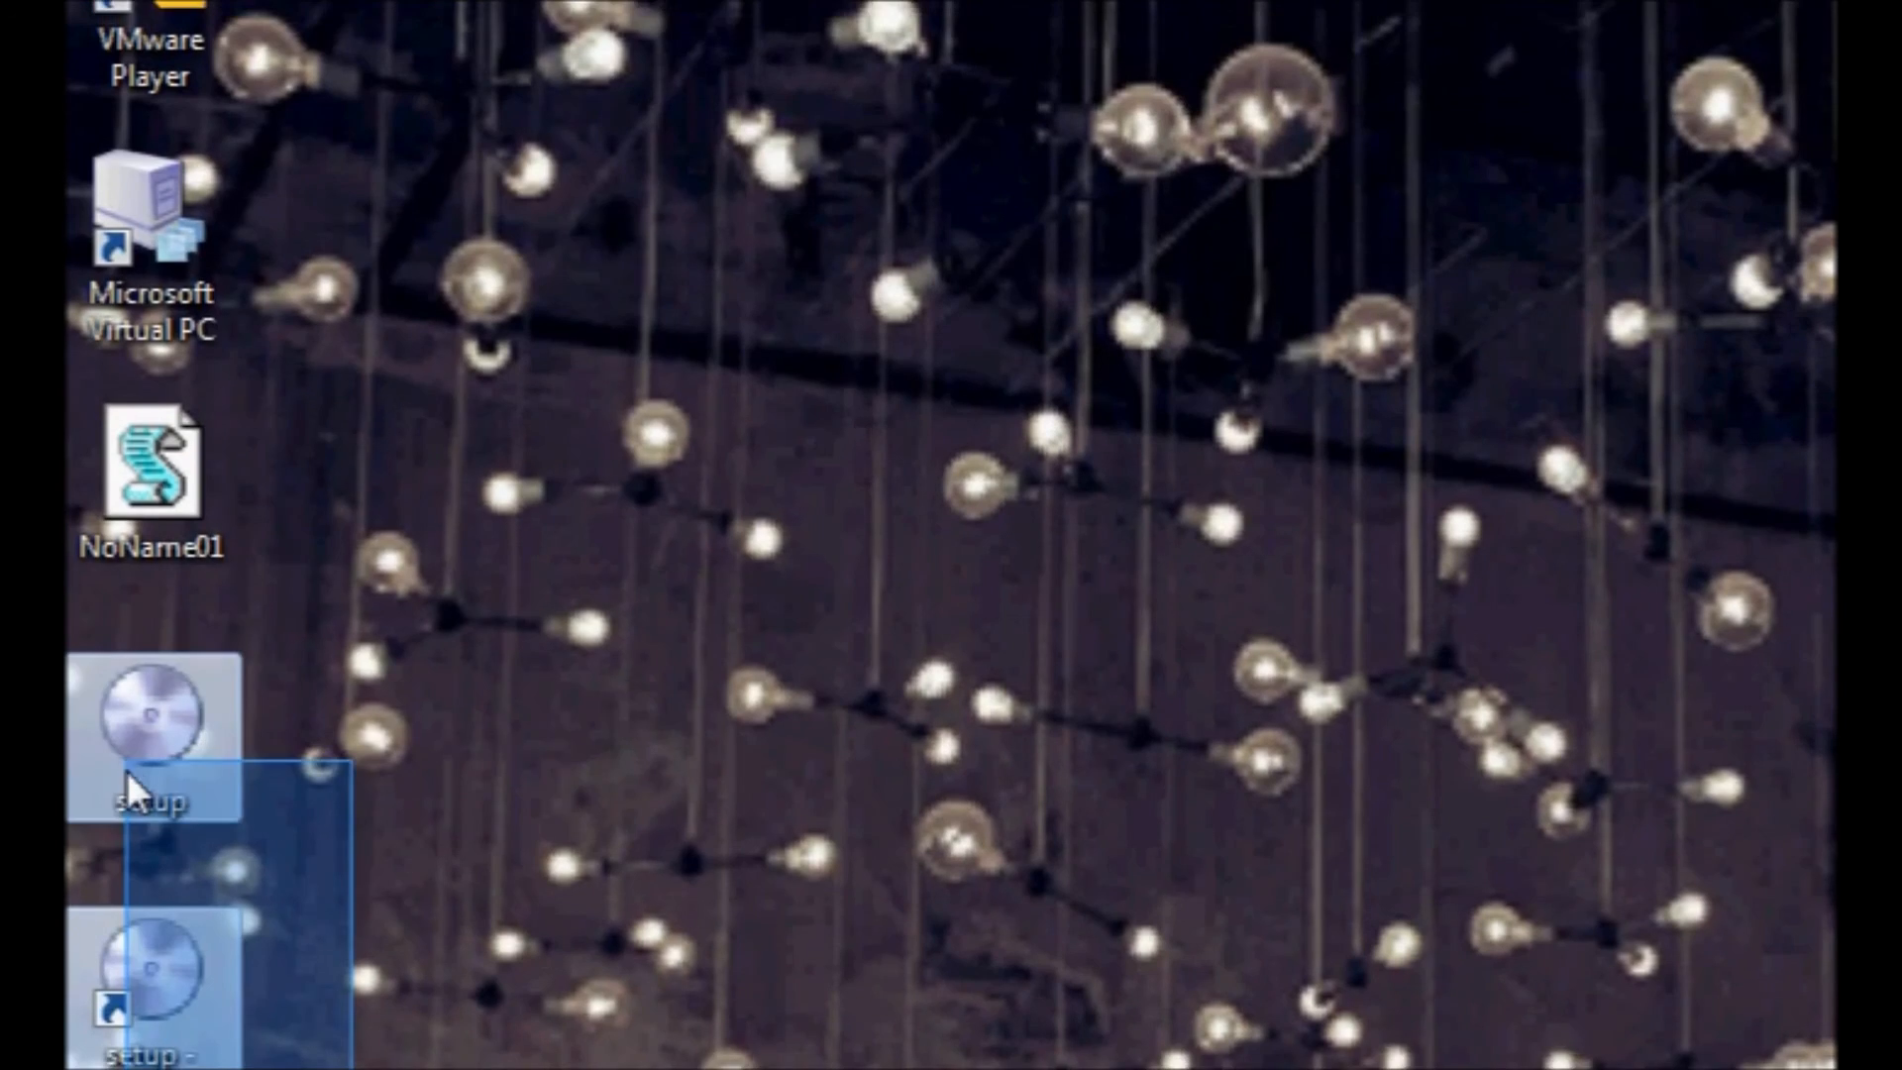
right_click(139, 357)
left_click(123, 770)
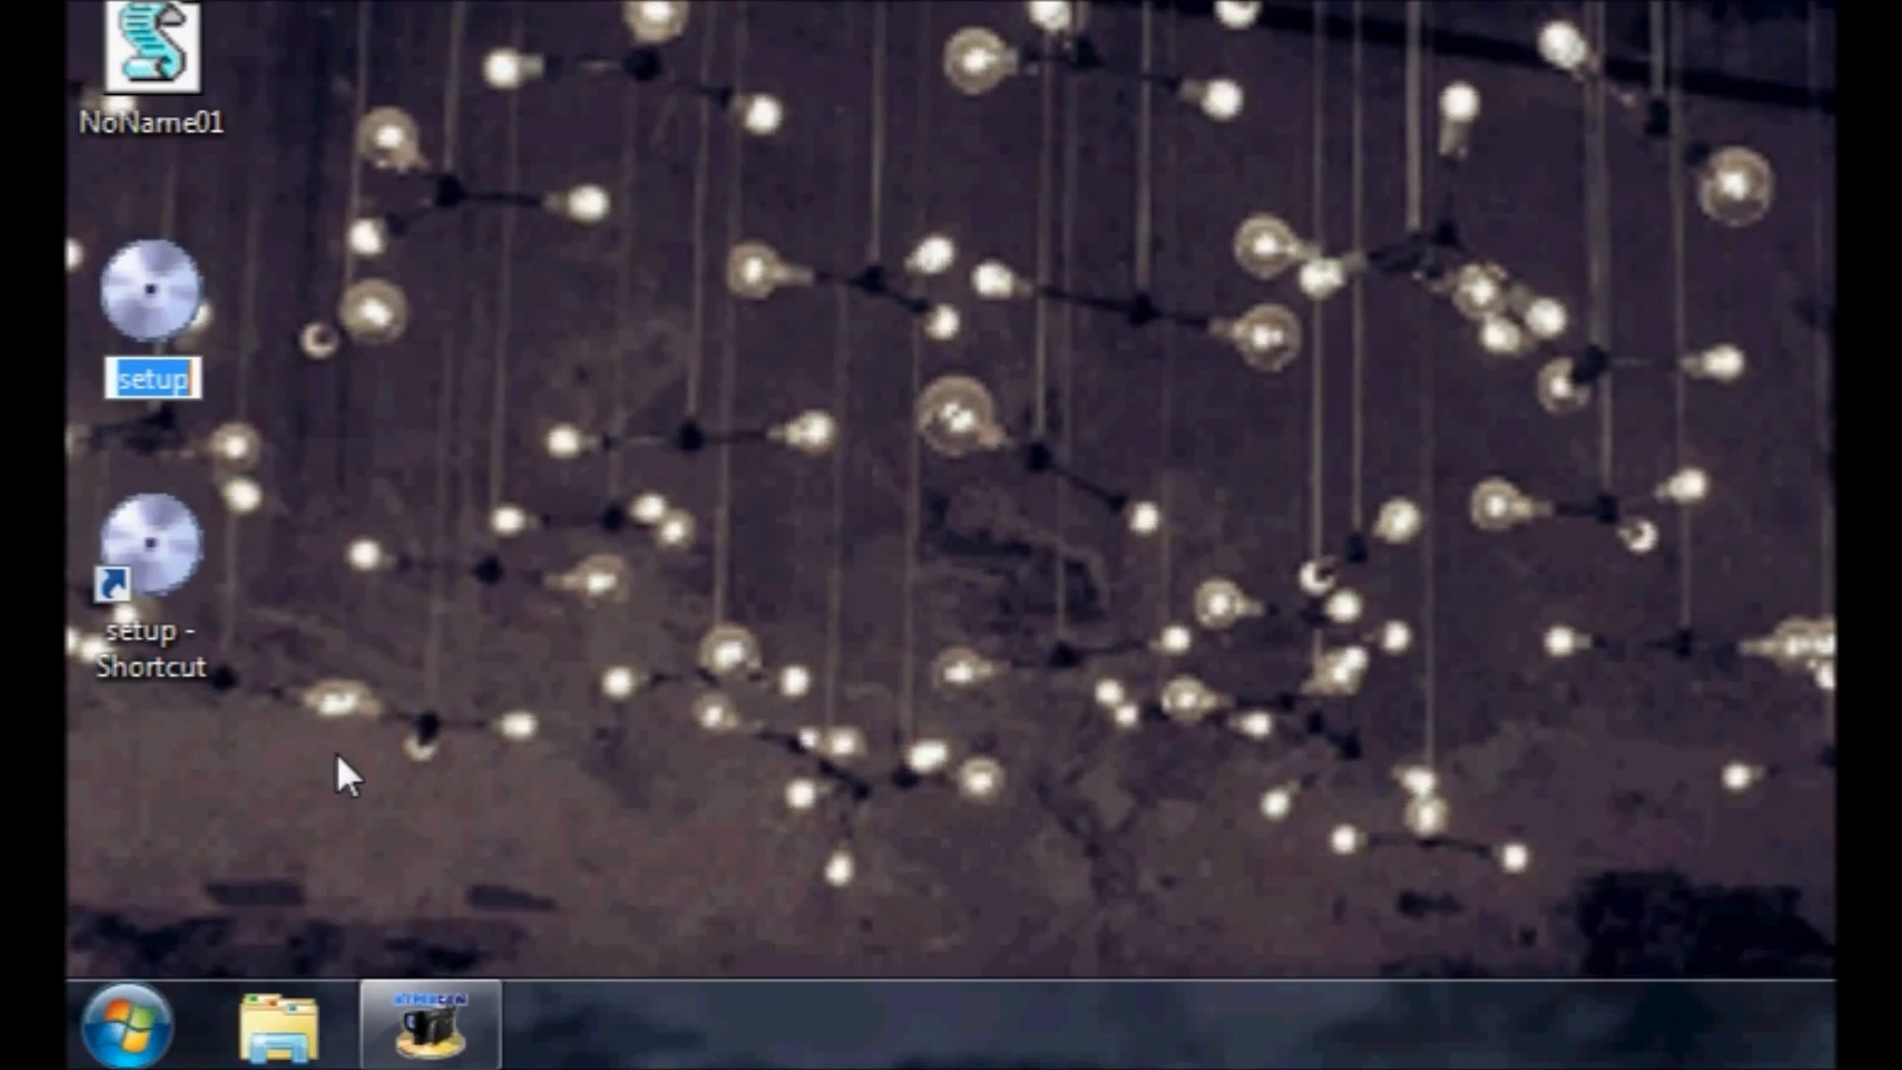
left_click_drag(221, 1033, 68, 584)
right_click(70, 584)
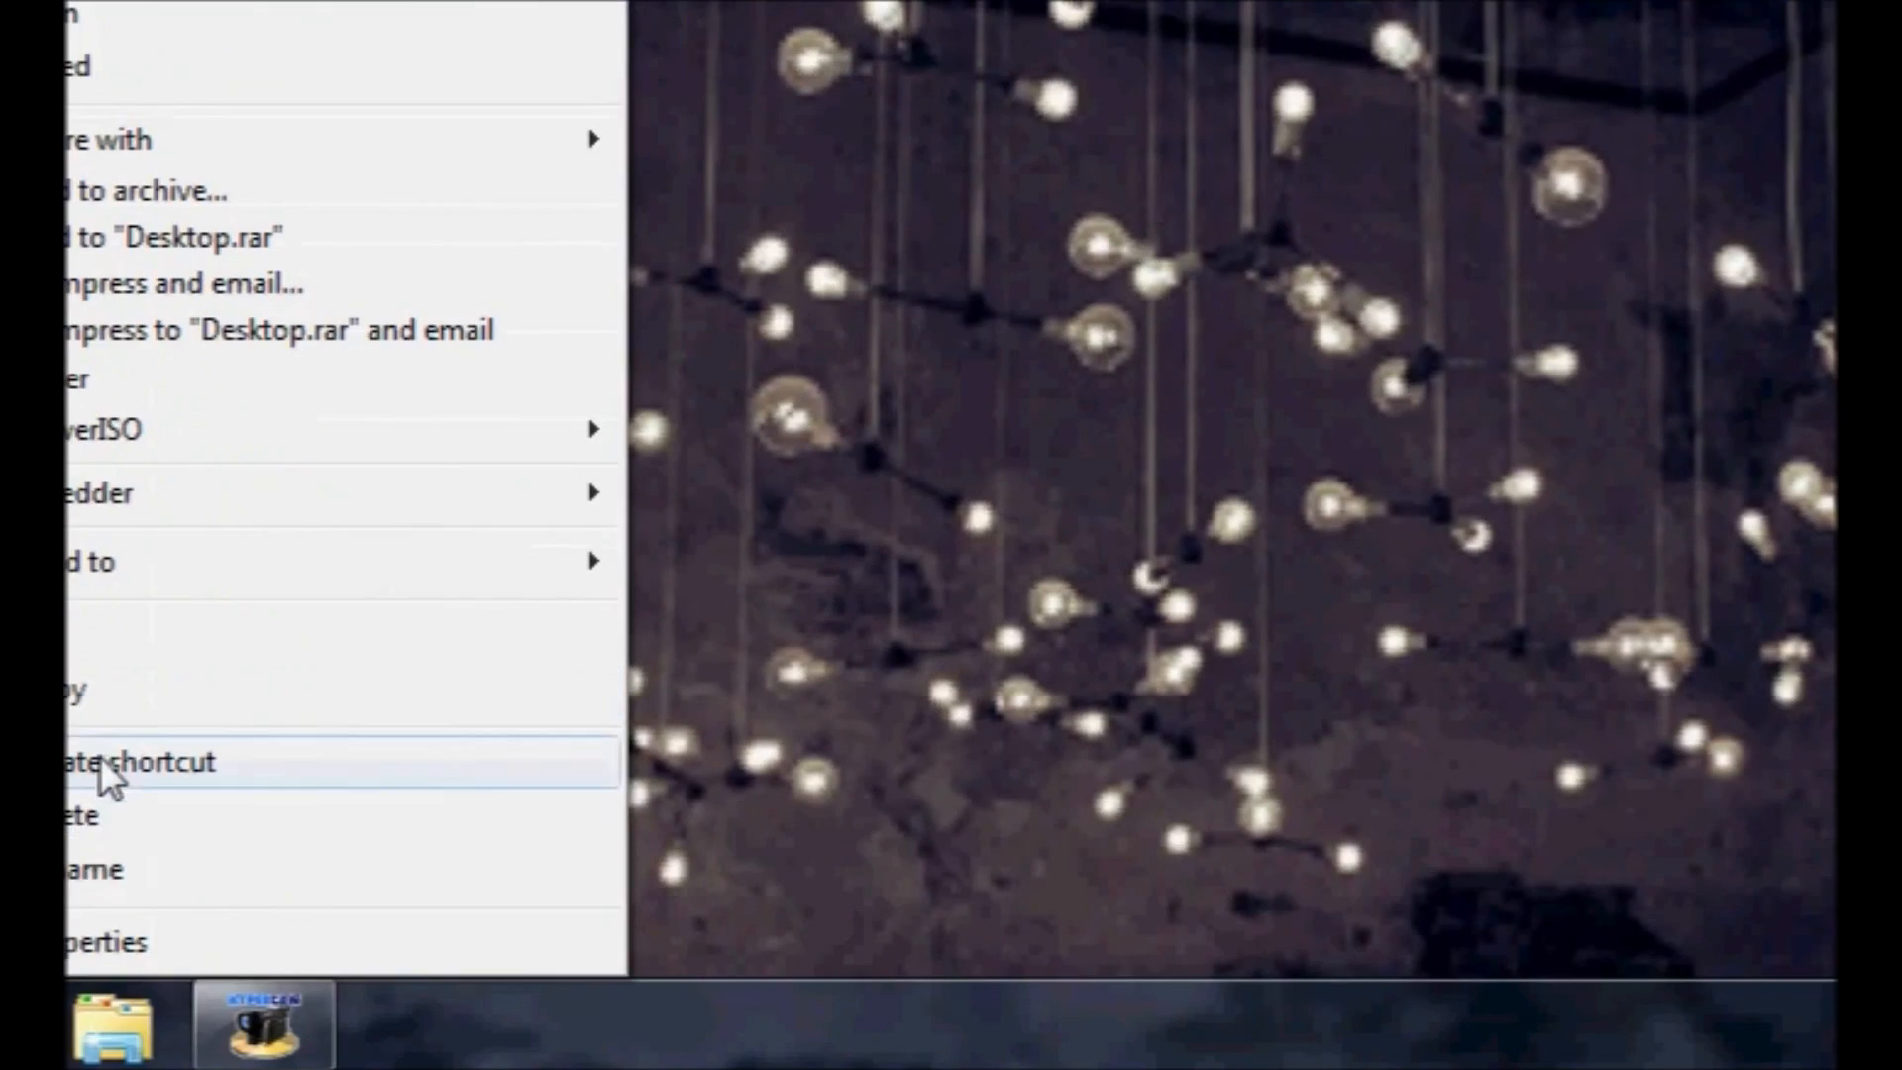